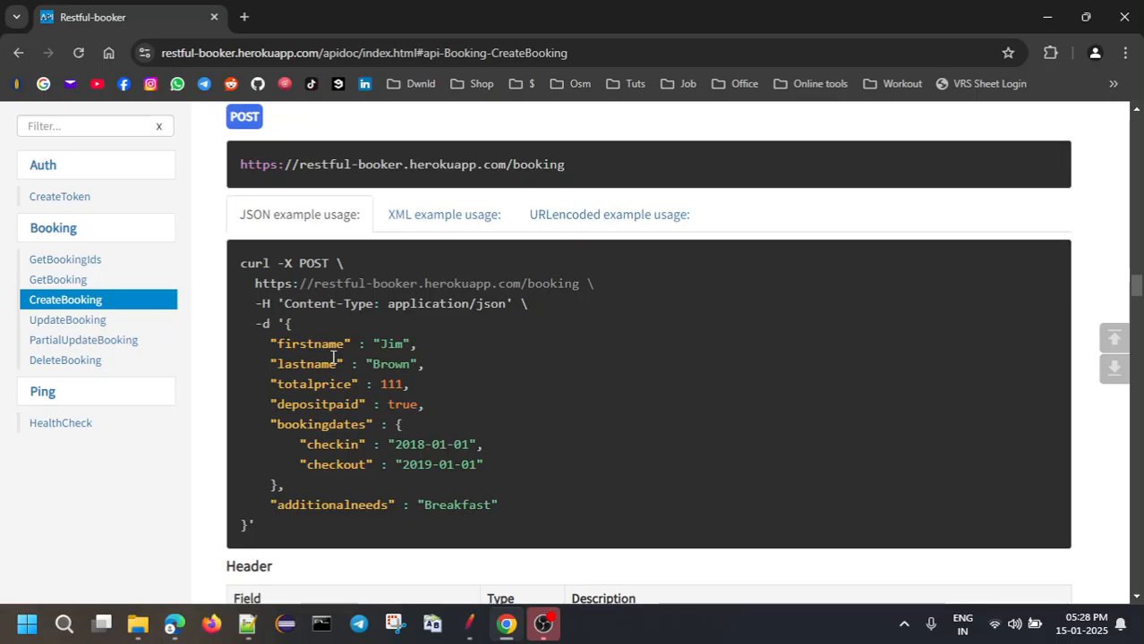
Scroll to the CreateBooking example and select its JSON request body from { to }
{"action": "scroll", "coordinate": [333, 357], "scroll_direction": "up", "scroll_amount": 1}
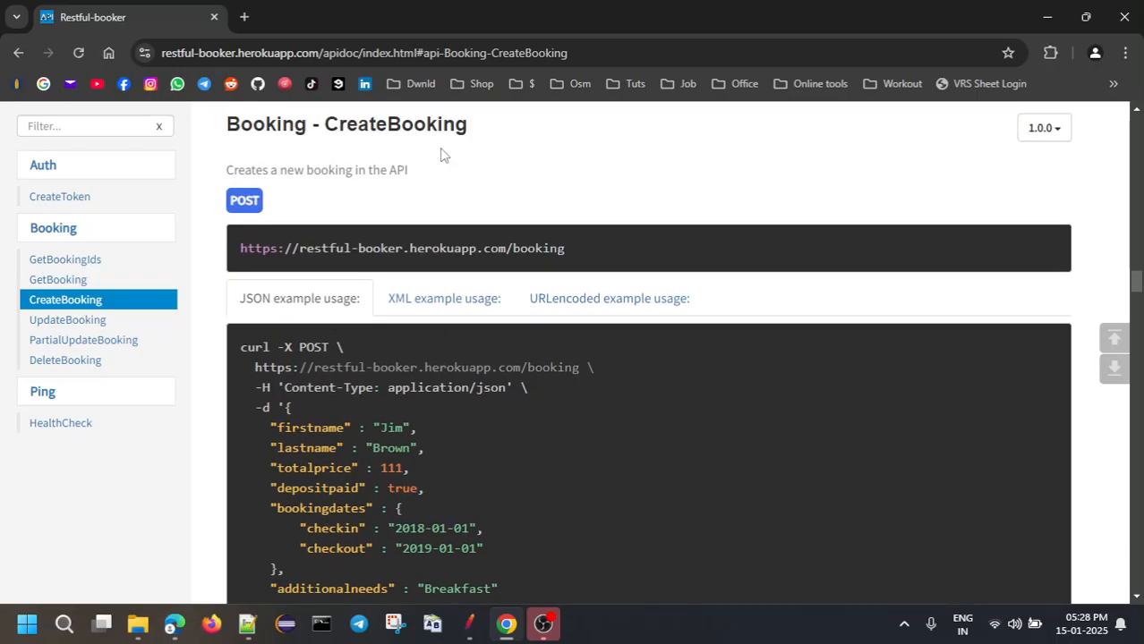
{"action": "scroll", "coordinate": [426, 403], "scroll_direction": "down", "scroll_amount": 1}
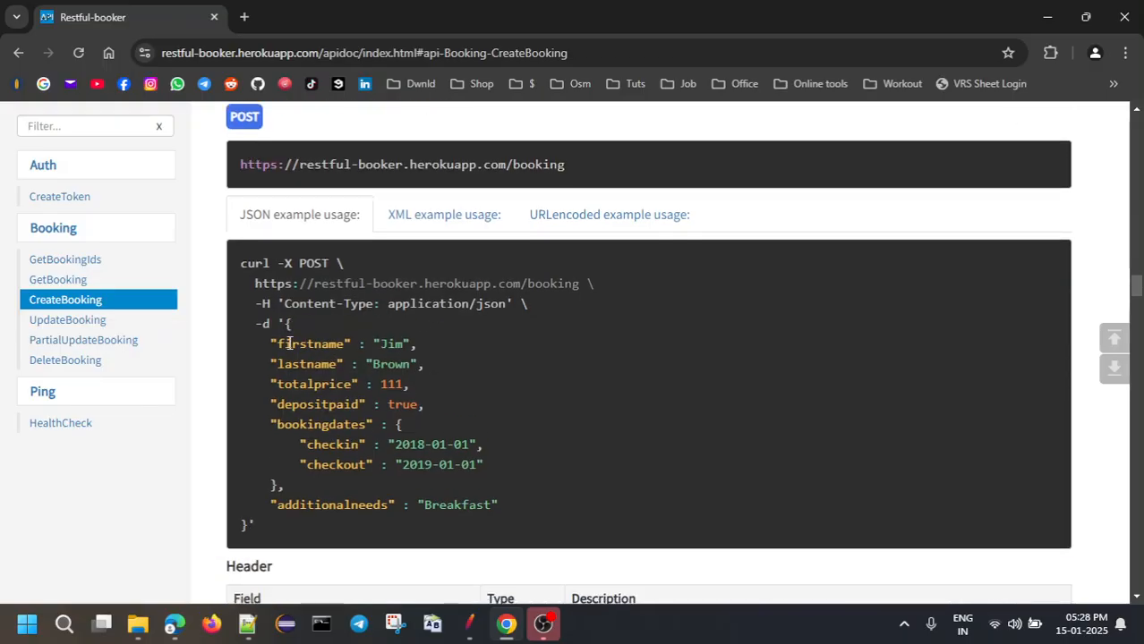
{"action": "left_click_drag", "start_coordinate": [288, 323], "coordinate": [247, 527]}
{"action": "key", "text": "ctrl+c"}
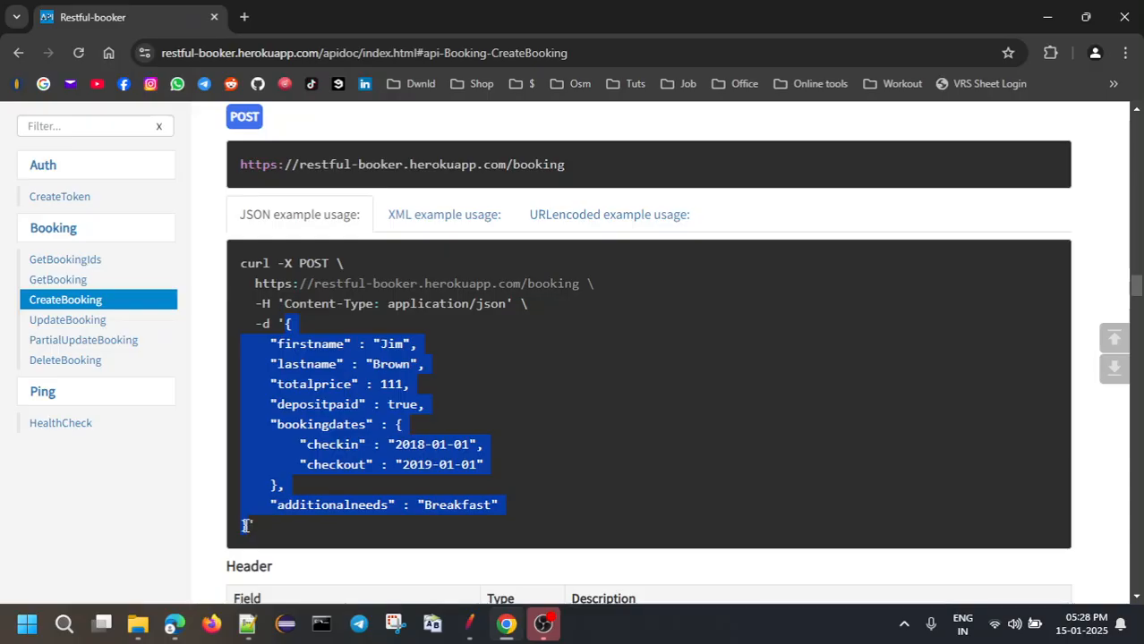
Paste the booking JSON into a new Notepad++ document, adding blank lines after it
{"action": "left_click", "coordinate": [249, 620]}
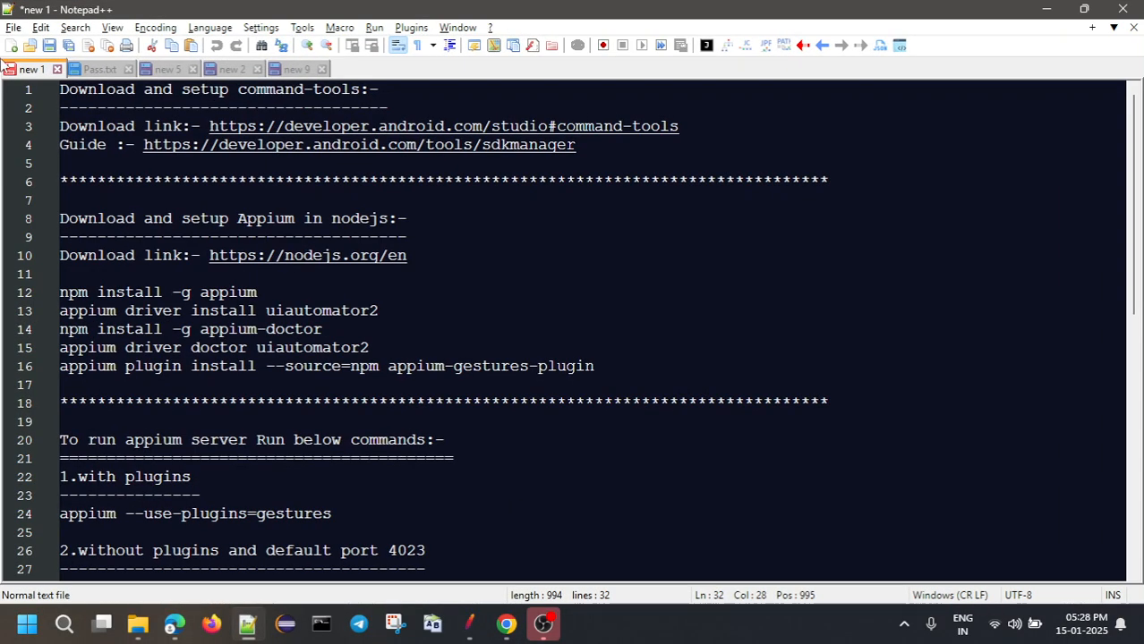
{"action": "left_click", "coordinate": [10, 49]}
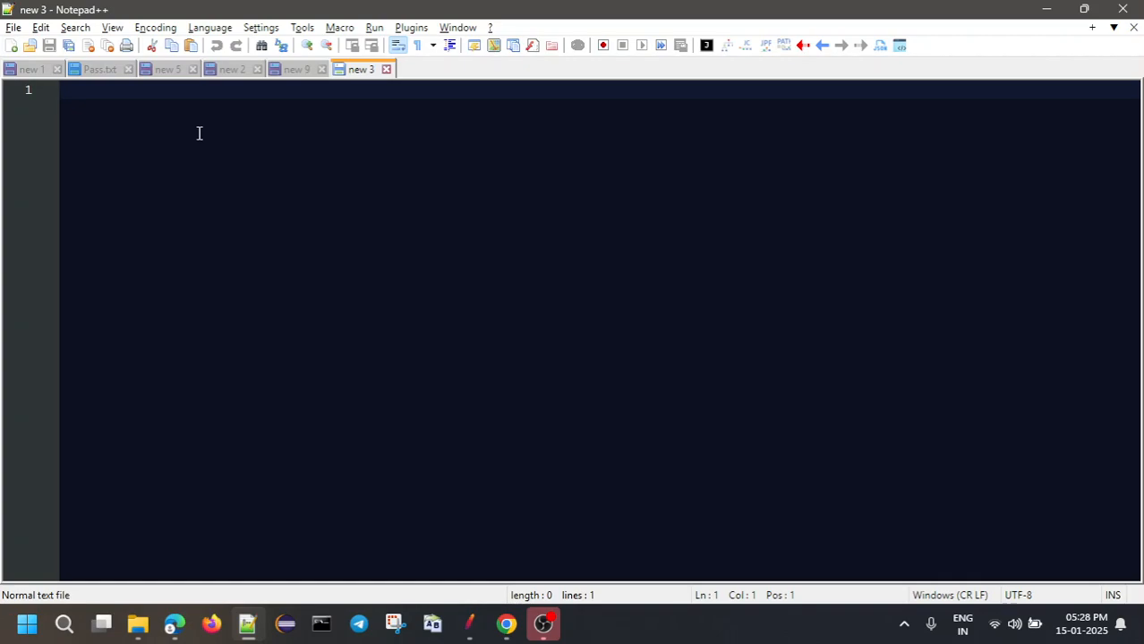
{"action": "key", "text": "ctrl+v"}
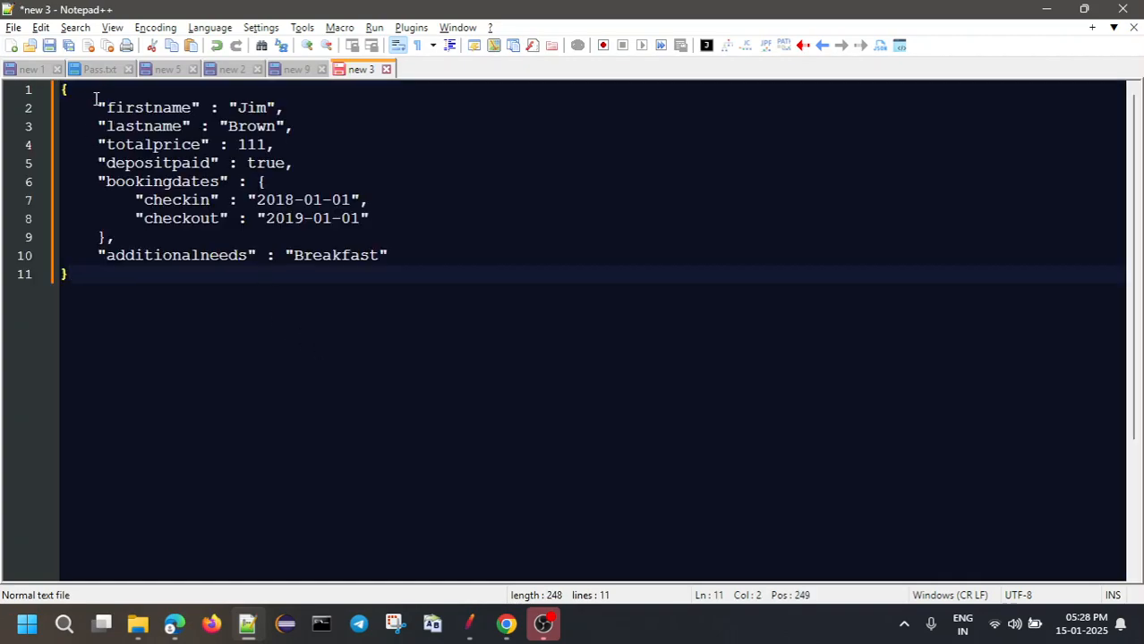
{"action": "left_click_drag", "start_coordinate": [97, 102], "coordinate": [284, 105]}
{"action": "key", "text": "ctrl+a"}
{"action": "left_click", "coordinate": [122, 365]}
{"action": "key", "text": "Return"}
{"action": "key", "text": "Return"}
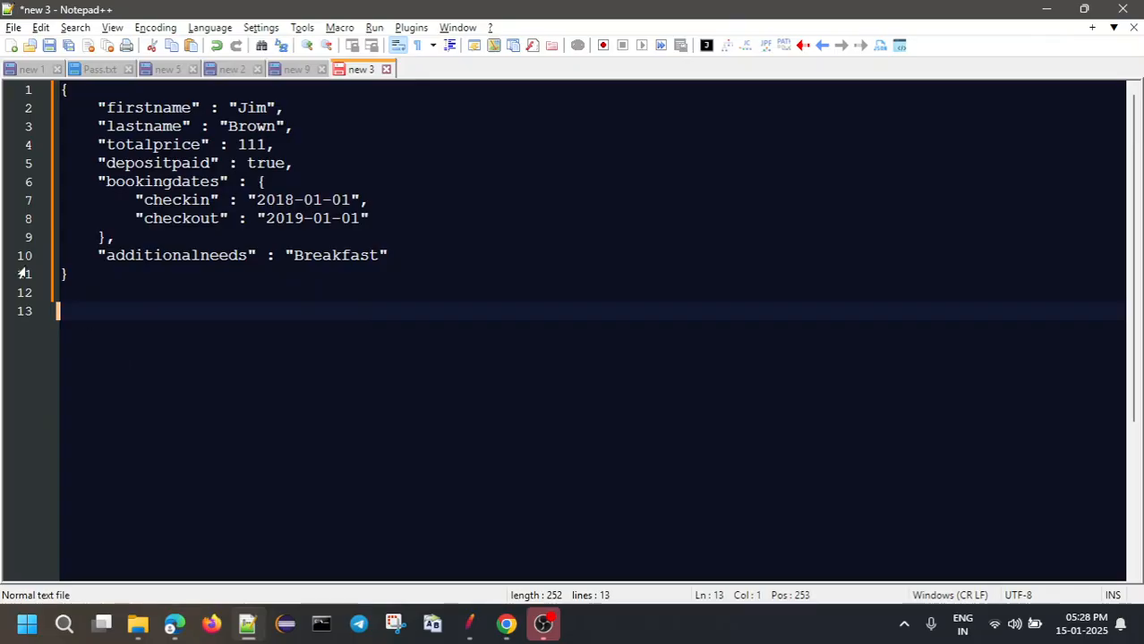
Replace firstname "Jim" with 1 and paste a second copy of the object
{"action": "left_click_drag", "start_coordinate": [229, 108], "coordinate": [277, 106]}
{"action": "type", "text": "1"}
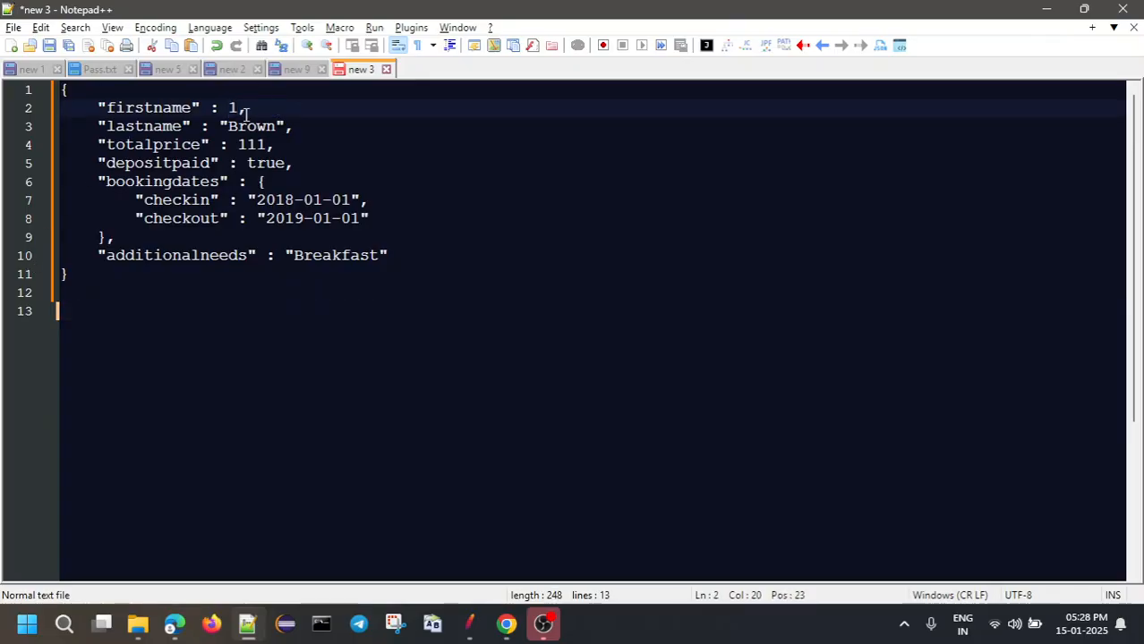
{"action": "left_click", "coordinate": [71, 273]}
{"action": "key", "text": "ctrl+shift+Home"}
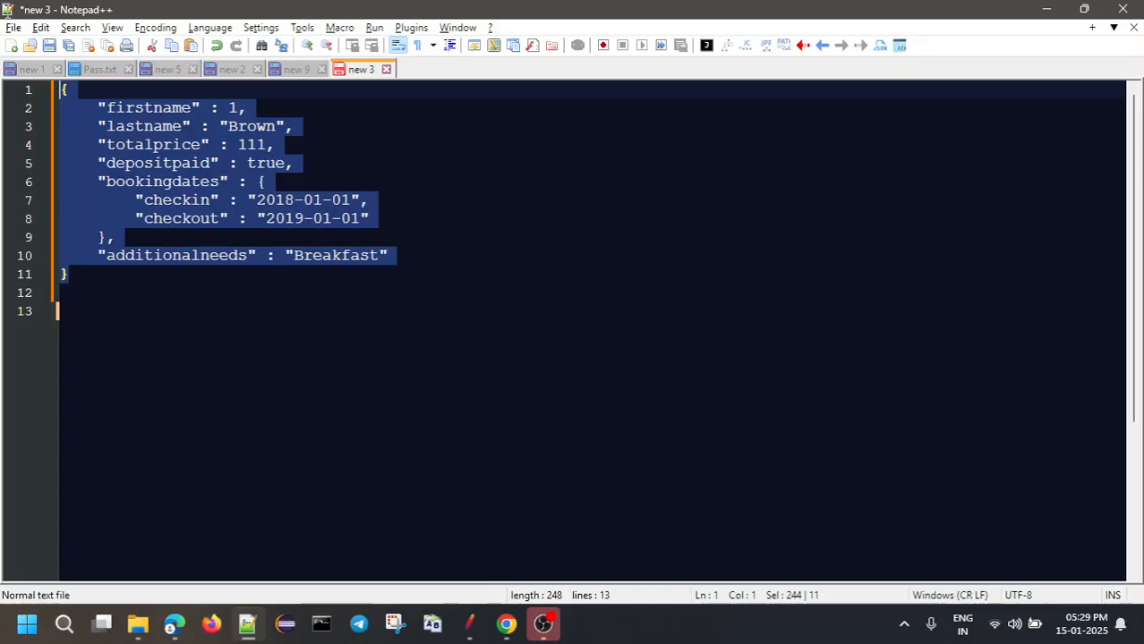
{"action": "key", "text": "ctrl+c"}
{"action": "left_click", "coordinate": [89, 309]}
{"action": "key", "text": "ctrl+v"}
Change the second copy's firstname to 1.2 and paste a third copy below it
{"action": "left_click", "coordinate": [239, 329]}
{"action": "type", "text": ".2"}
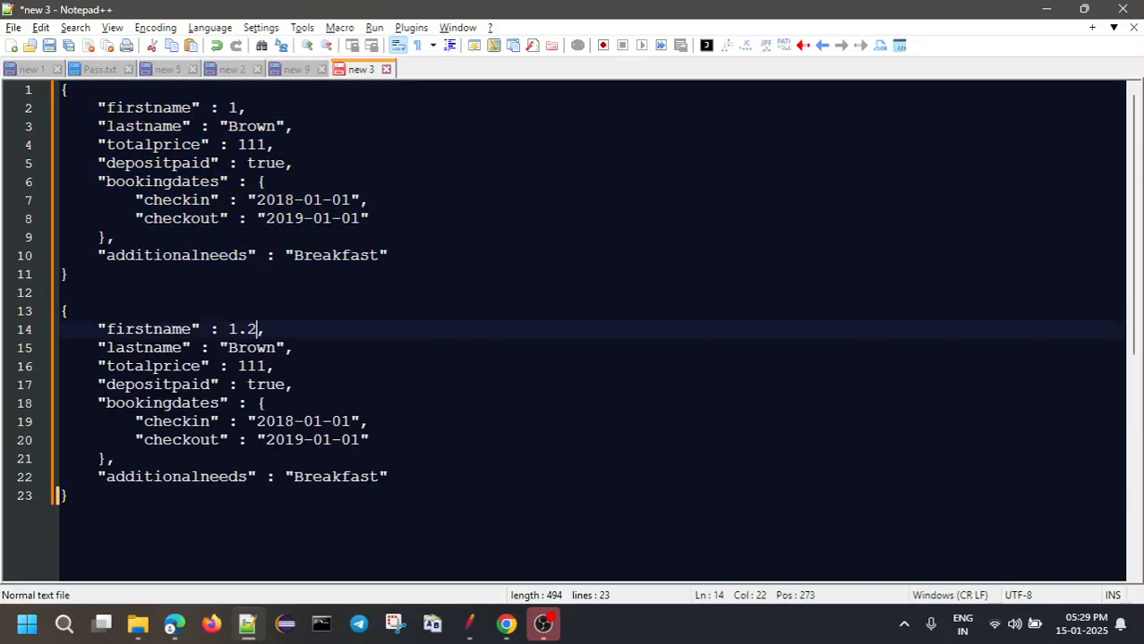
{"action": "left_click_drag", "start_coordinate": [114, 498], "coordinate": [40, 315]}
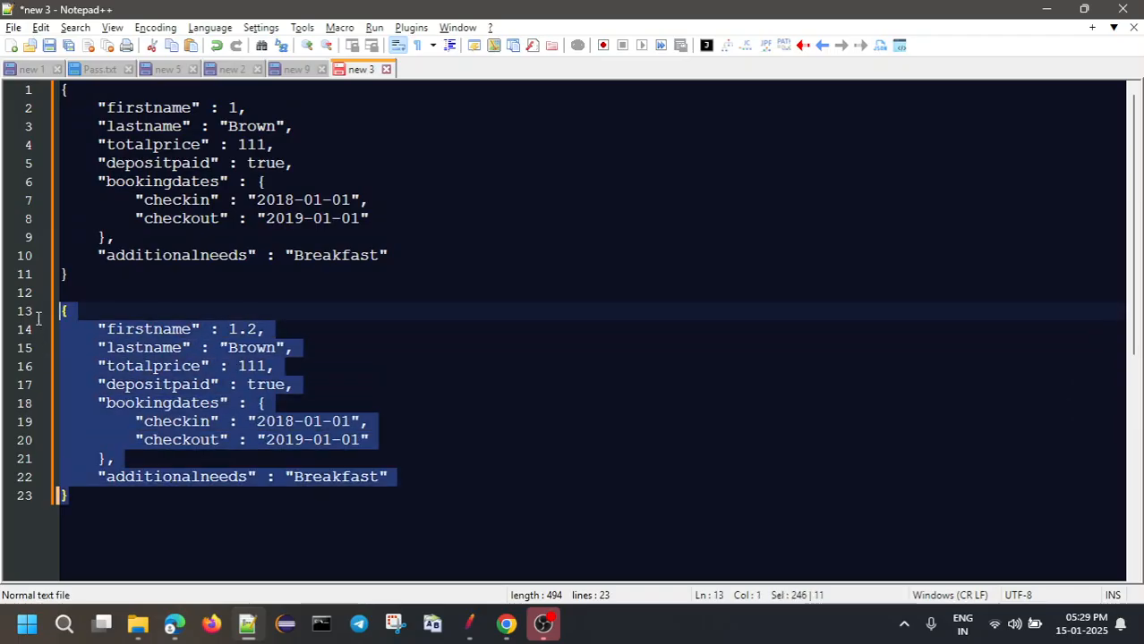
{"action": "scroll", "coordinate": [133, 481], "scroll_direction": "down", "scroll_amount": 1}
{"action": "left_click", "coordinate": [105, 447]}
{"action": "key", "text": "Return"}
{"action": "key", "text": "Return"}
{"action": "key", "text": "ctrl+v"}
Set the third copy's firstname to true, then reselect the first JSON object
{"action": "left_click_drag", "start_coordinate": [259, 402], "coordinate": [231, 405]}
{"action": "type", "text": "b"}
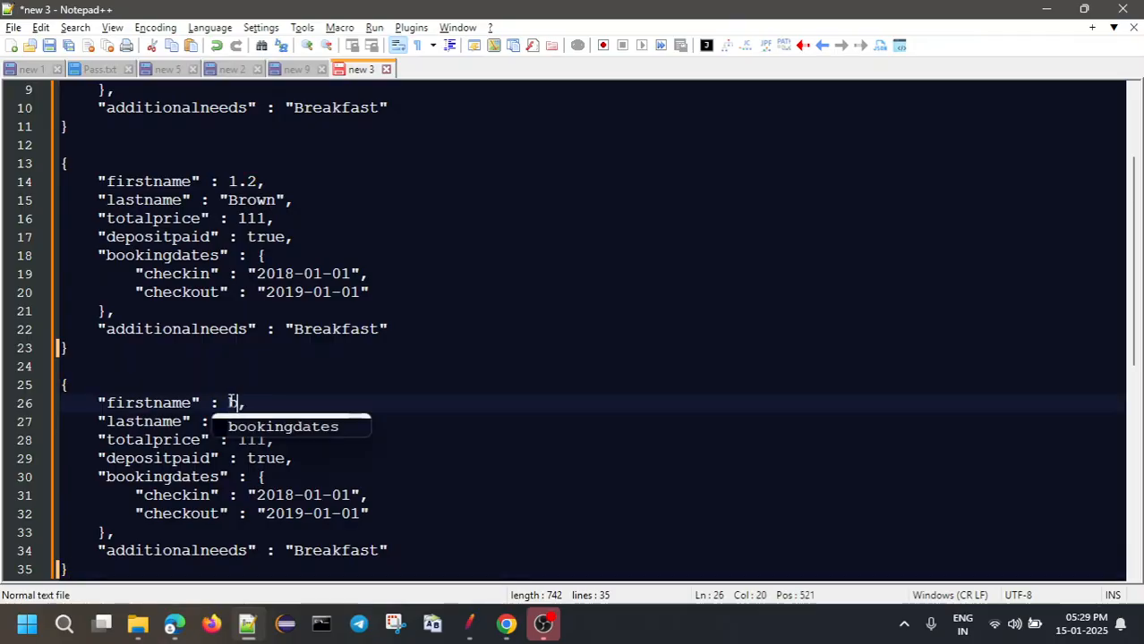
{"action": "key", "text": "BackSpace"}
{"action": "type", "text": "true"}
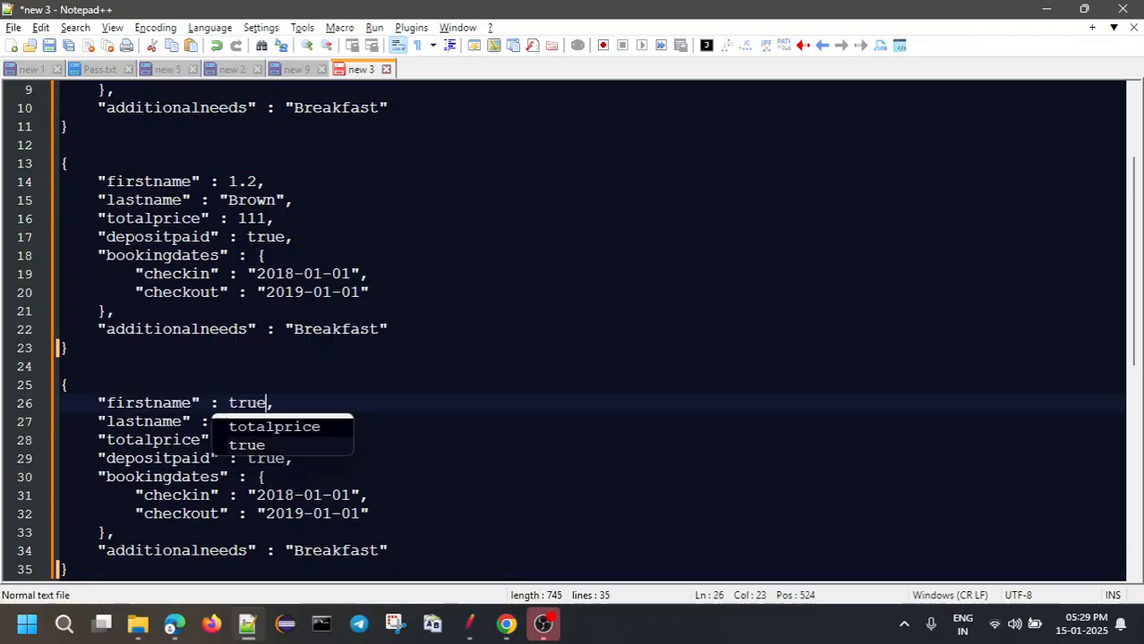
{"action": "left_click", "coordinate": [348, 345]}
{"action": "scroll", "coordinate": [355, 295], "scroll_direction": "up", "scroll_amount": 3}
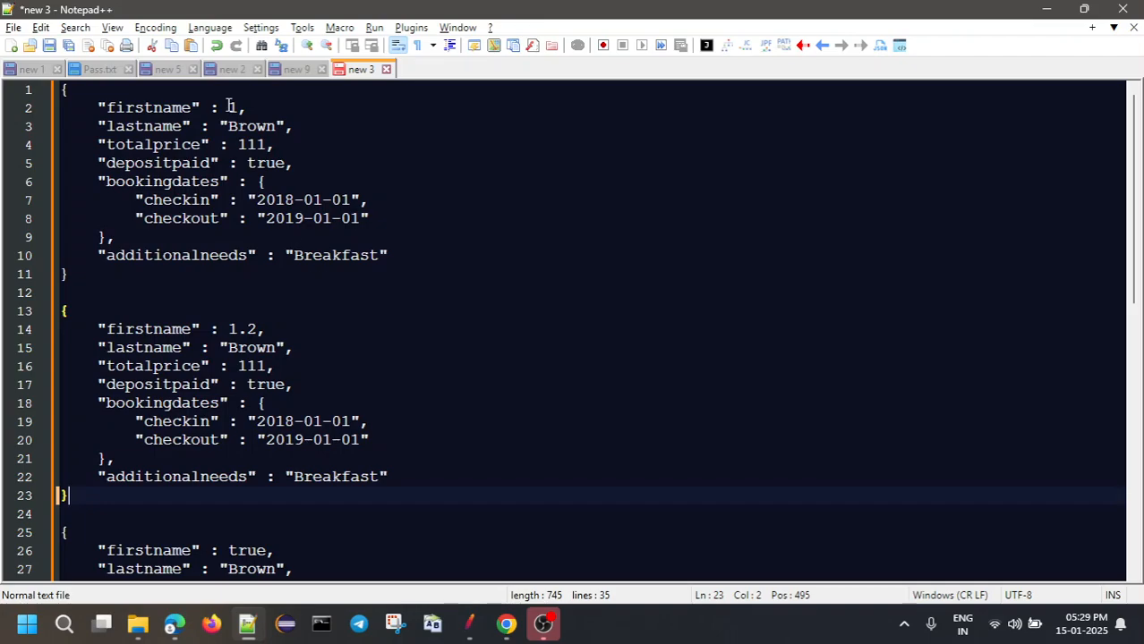
{"action": "left_click_drag", "start_coordinate": [84, 273], "coordinate": [31, 90]}
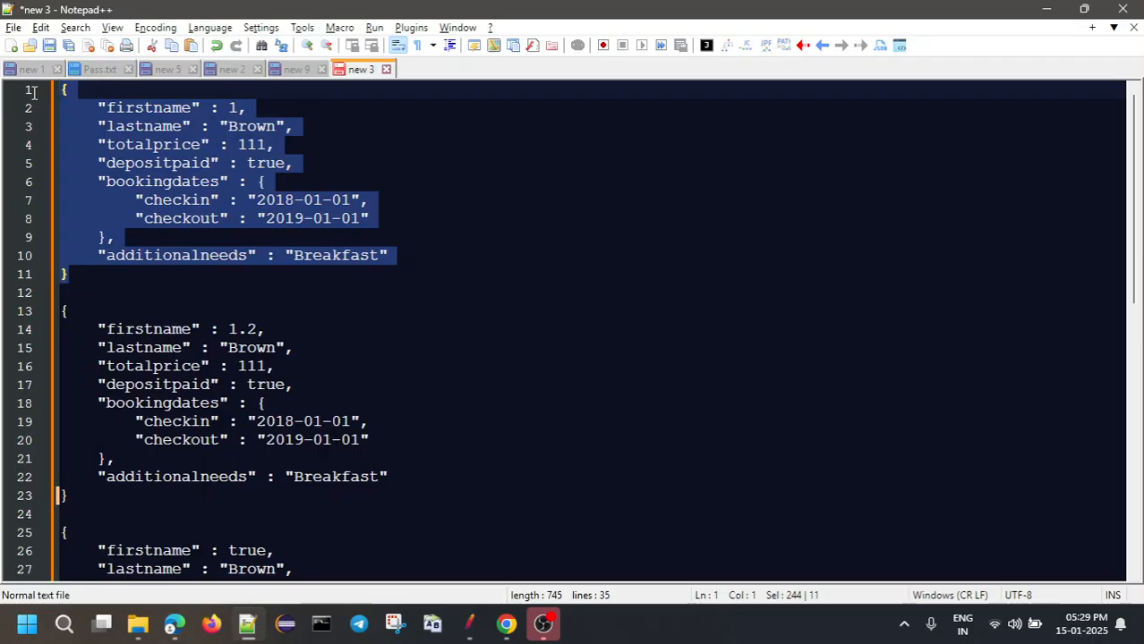
{"action": "left_click", "coordinate": [297, 273]}
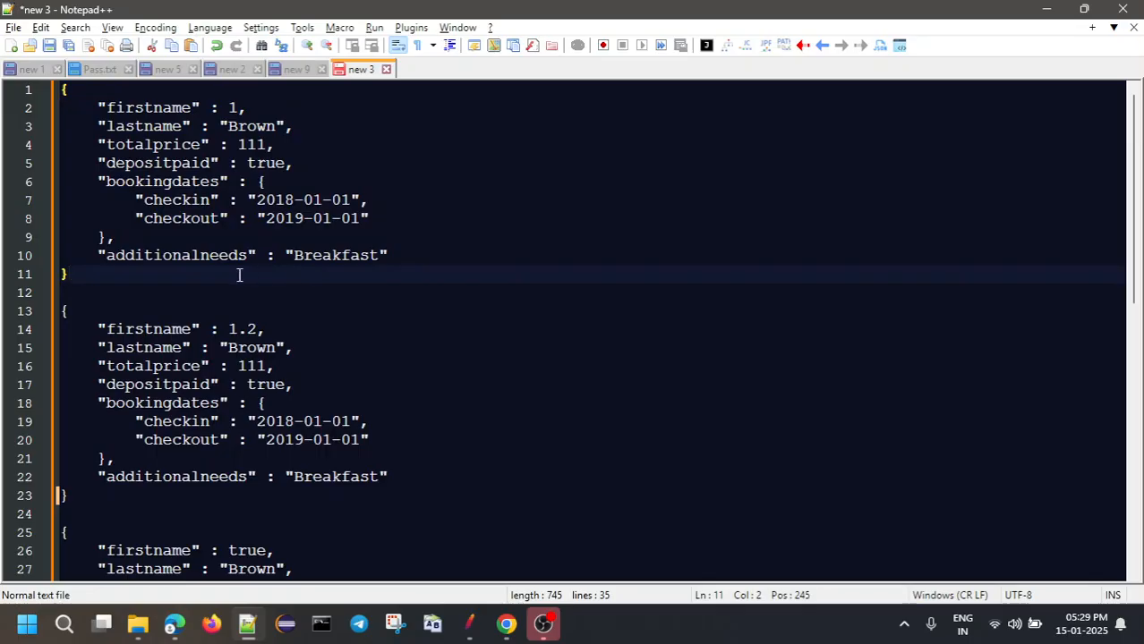
{"action": "left_click_drag", "start_coordinate": [76, 271], "coordinate": [41, 84]}
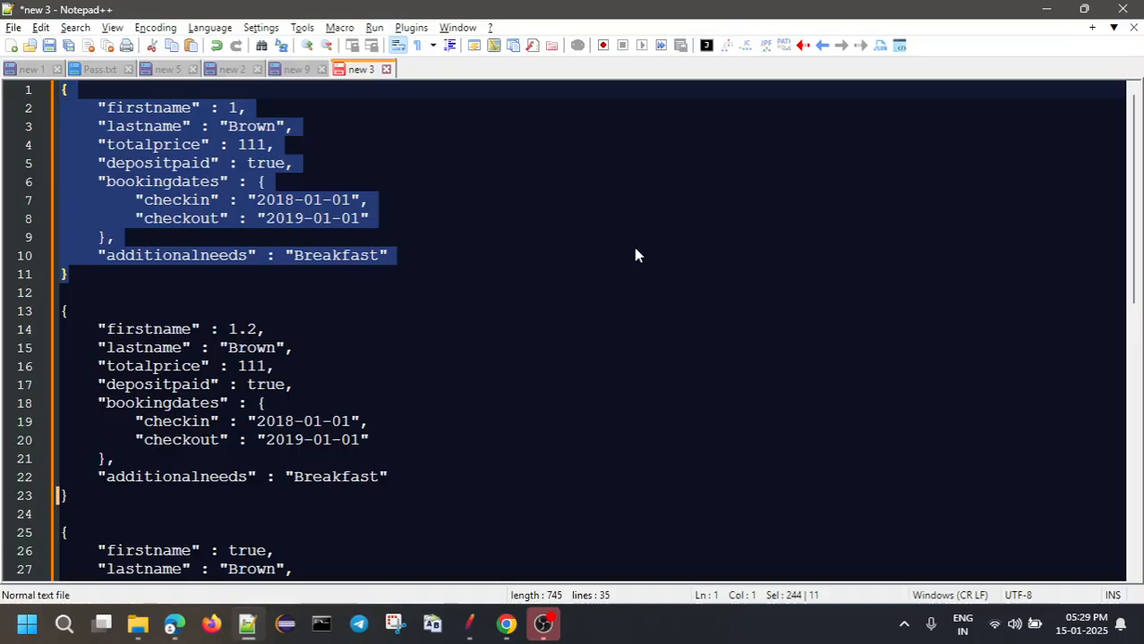
Duplicate the Booking - CreateBooking thread group in JMeter
{"action": "mouse_move", "coordinate": [469, 623]}
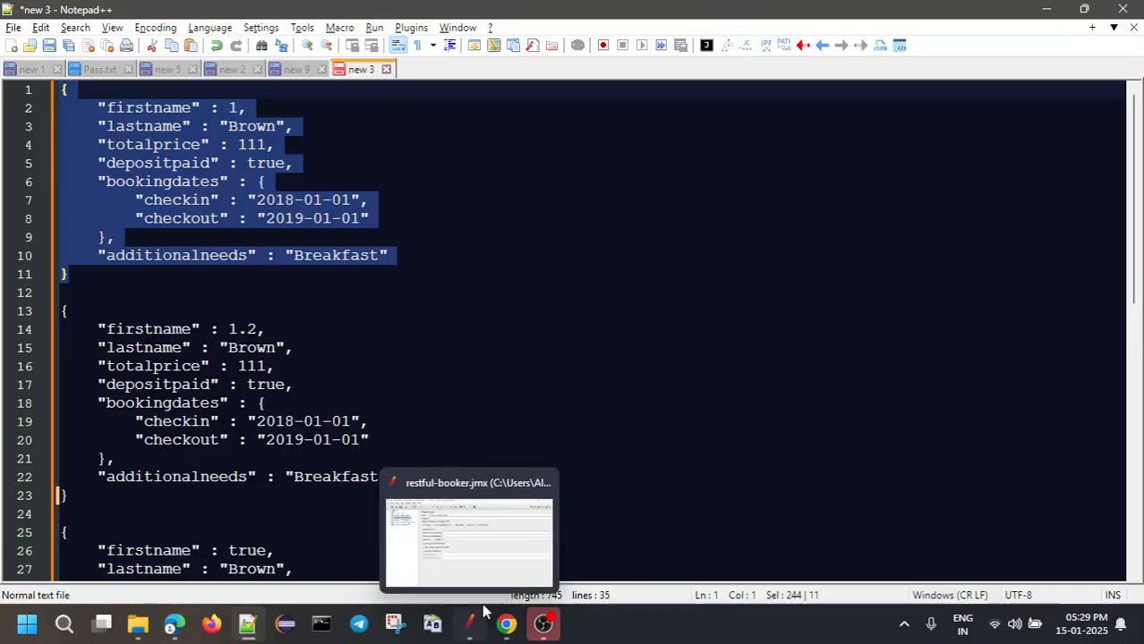
{"action": "left_click", "coordinate": [479, 528]}
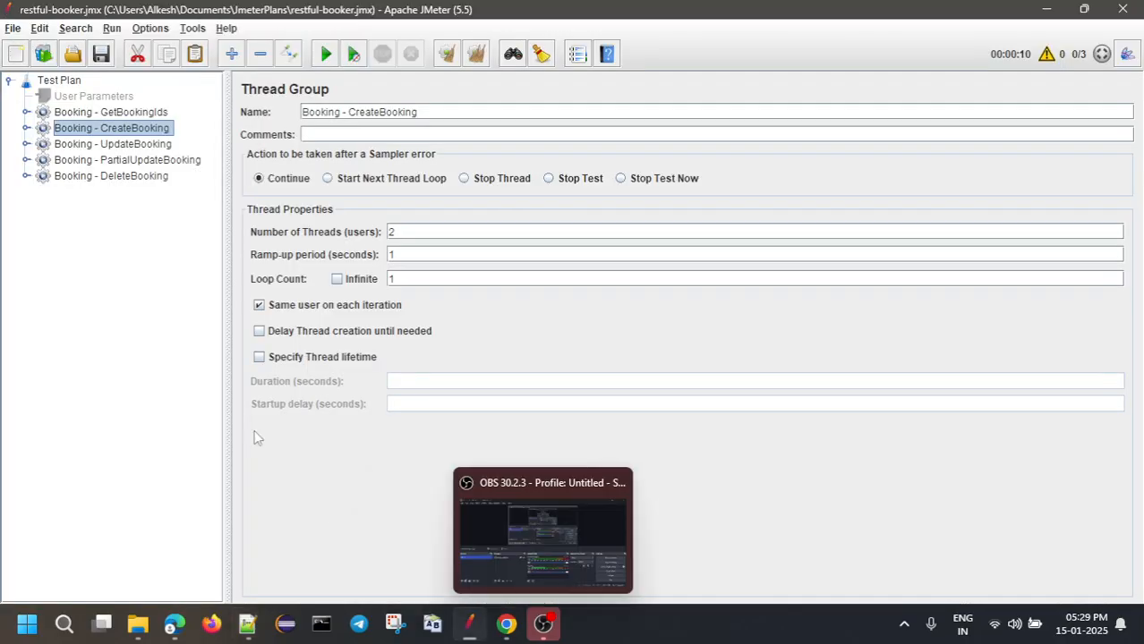
{"action": "double_click", "coordinate": [112, 132]}
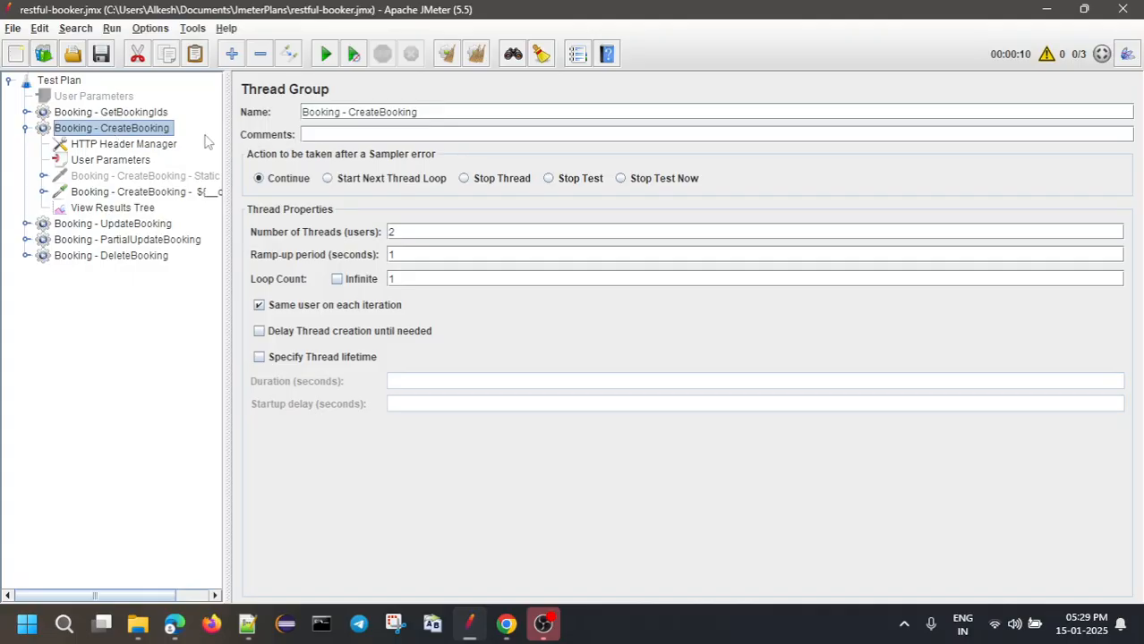
{"action": "left_click_drag", "start_coordinate": [226, 129], "coordinate": [266, 130]}
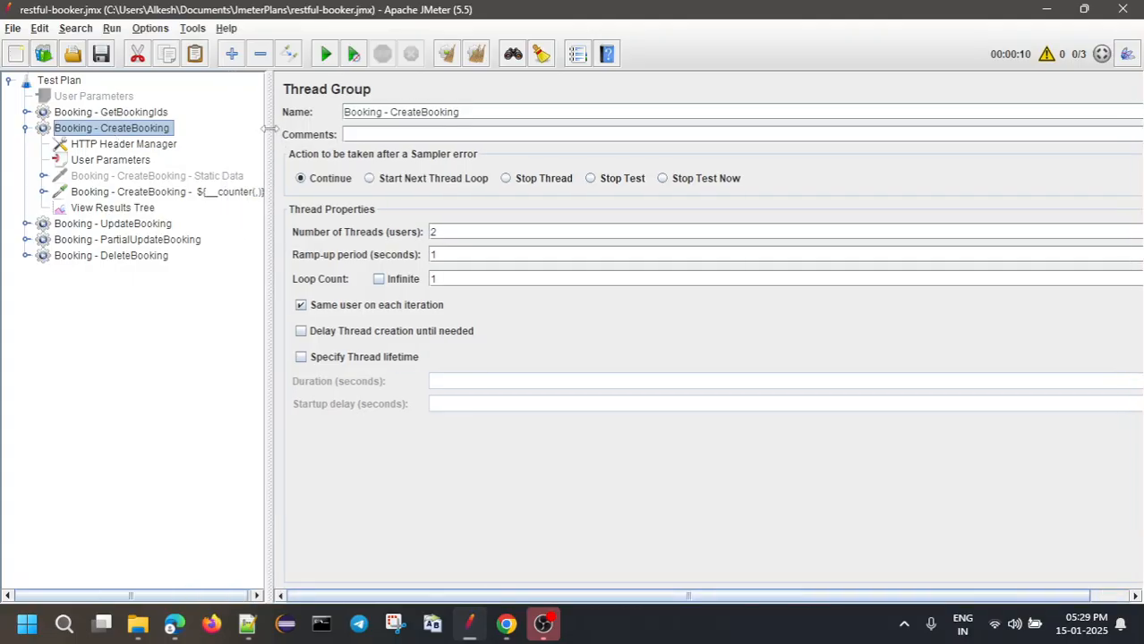
{"action": "double_click", "coordinate": [154, 128]}
{"action": "right_click", "coordinate": [154, 130]}
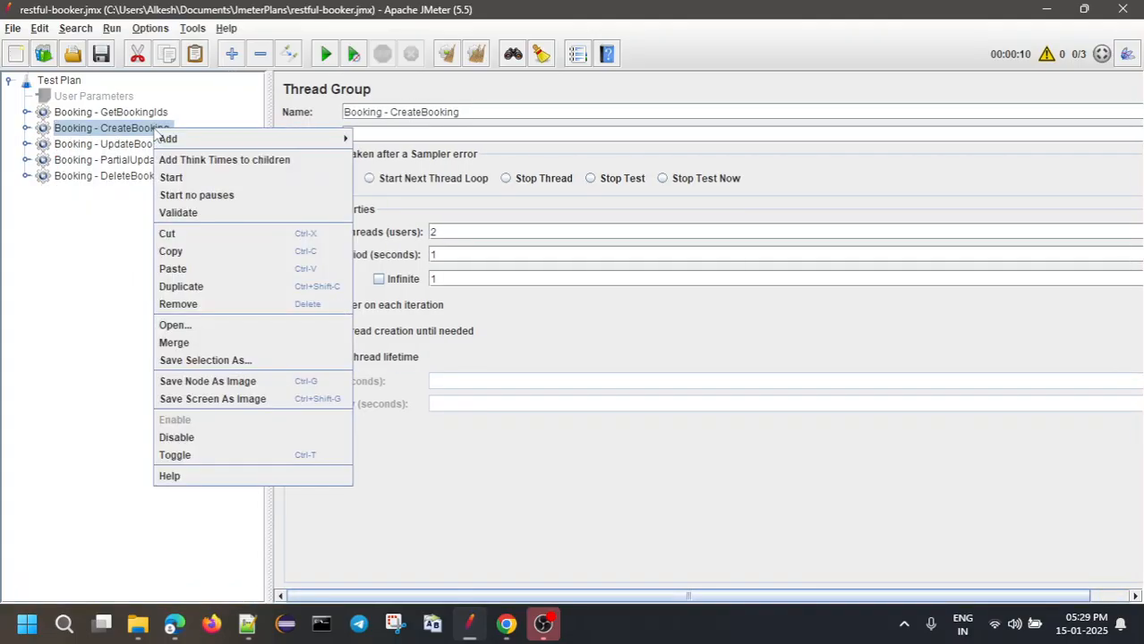
{"action": "left_click", "coordinate": [182, 288]}
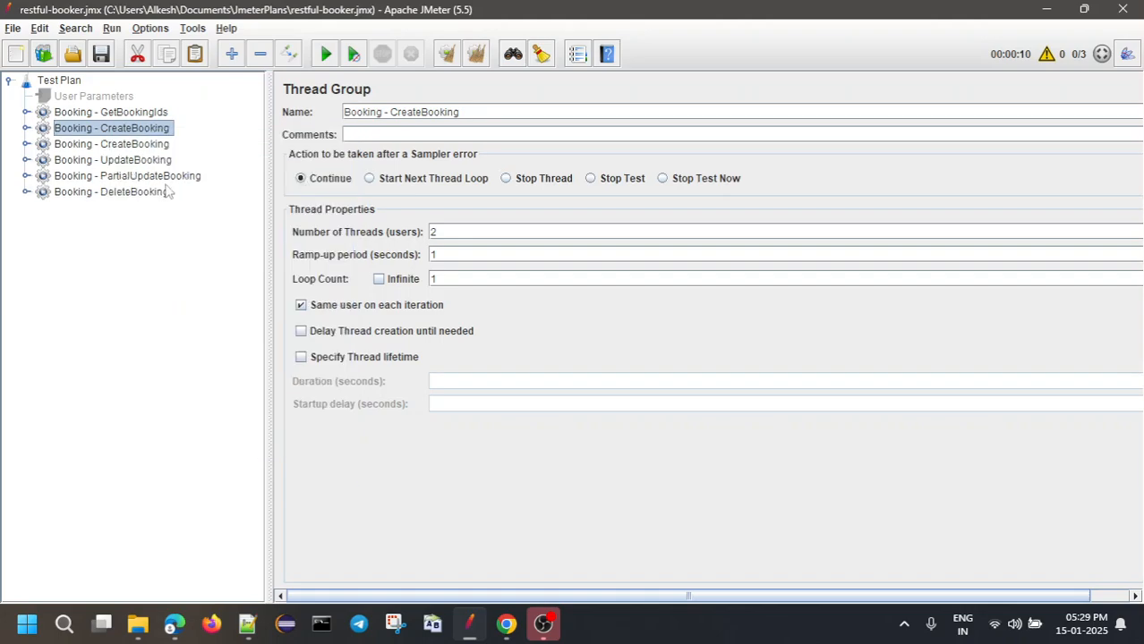
{"action": "left_click", "coordinate": [149, 146]}
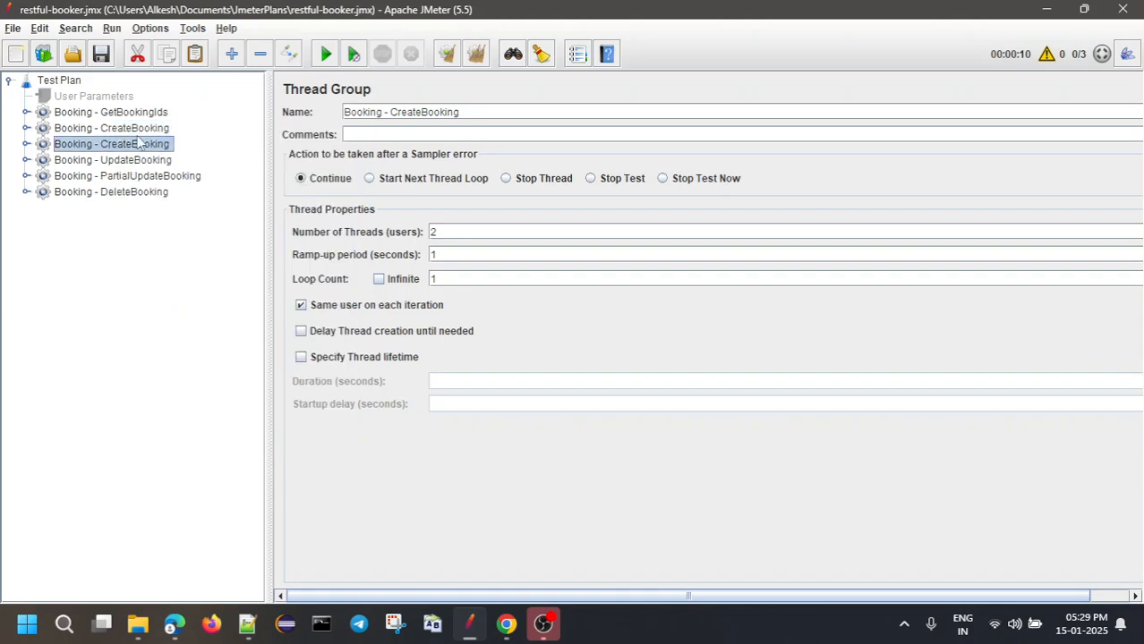
Rename the copy 'Booking - CreateBooking with Invalid firstname' and expand its contents
{"action": "left_click", "coordinate": [550, 111]}
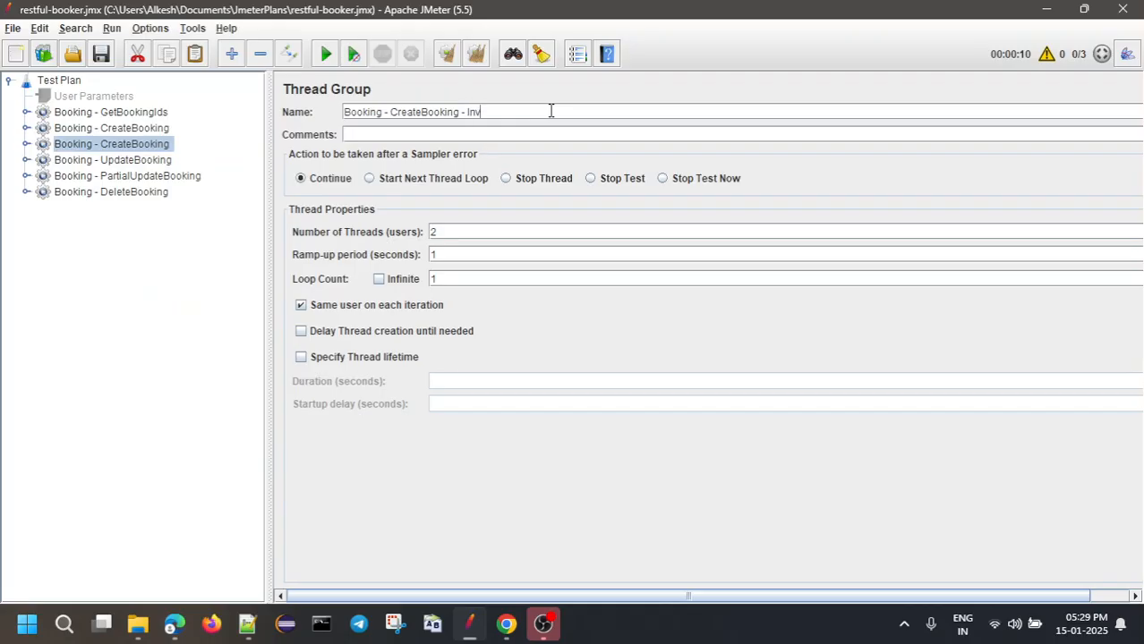
{"action": "type", "text": "- Invalid firstname"}
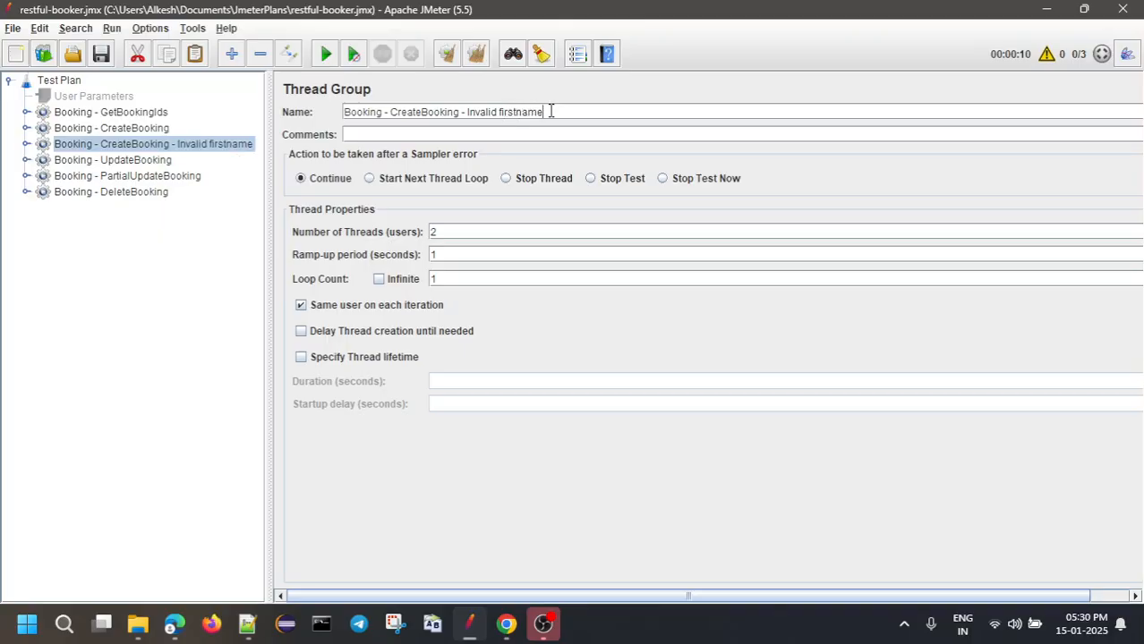
{"action": "key", "text": "BackSpace"}
{"action": "type", "text": "with"}
{"action": "key", "text": "End"}
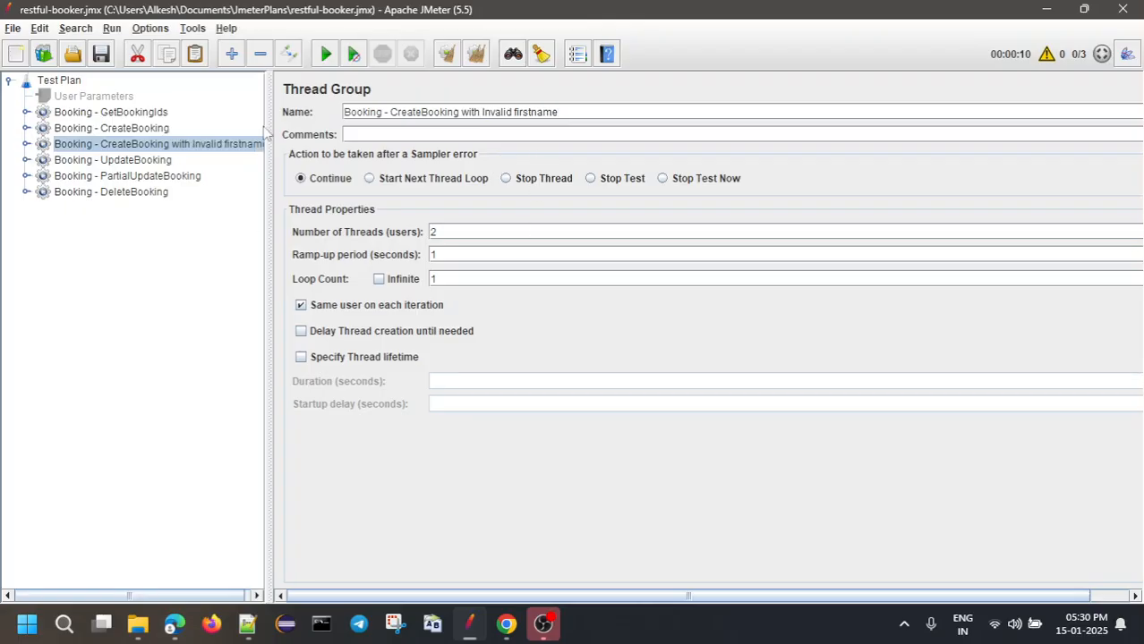
{"action": "double_click", "coordinate": [199, 146]}
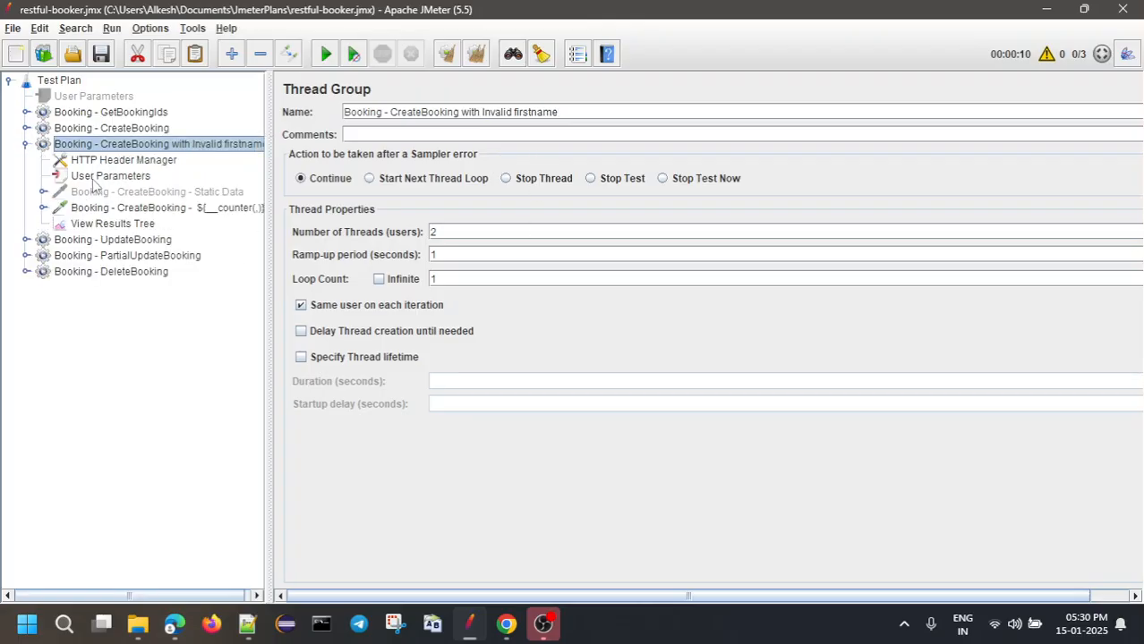
Remove the quotes around ${firstname} in the counter request's body, then view User Parameters
{"action": "left_click", "coordinate": [115, 209]}
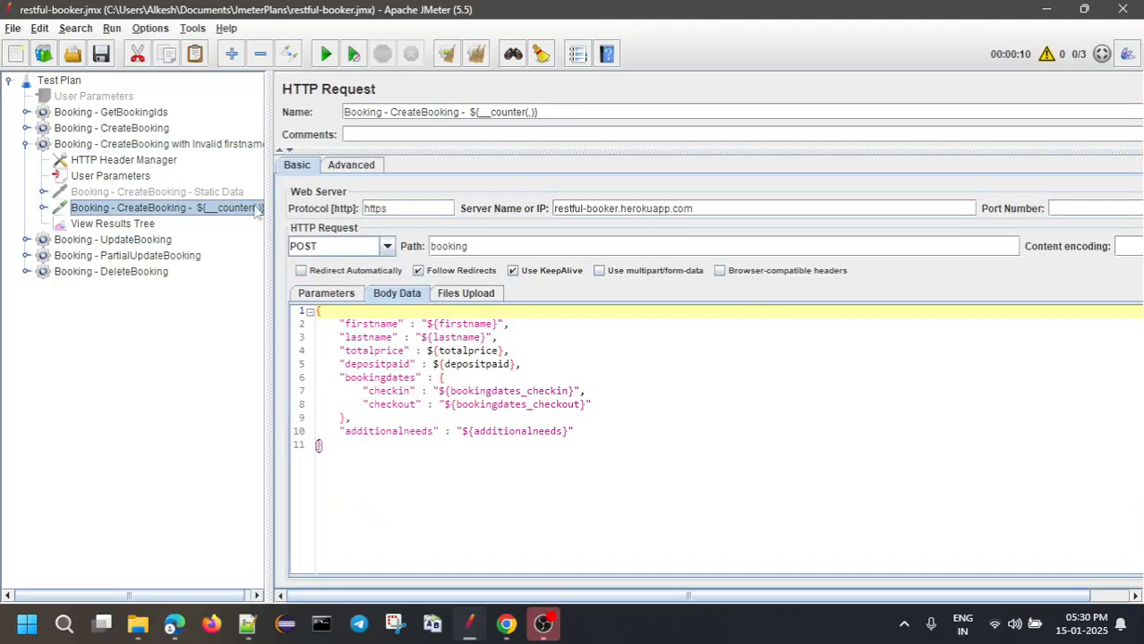
{"action": "left_click_drag", "start_coordinate": [267, 175], "coordinate": [351, 148]}
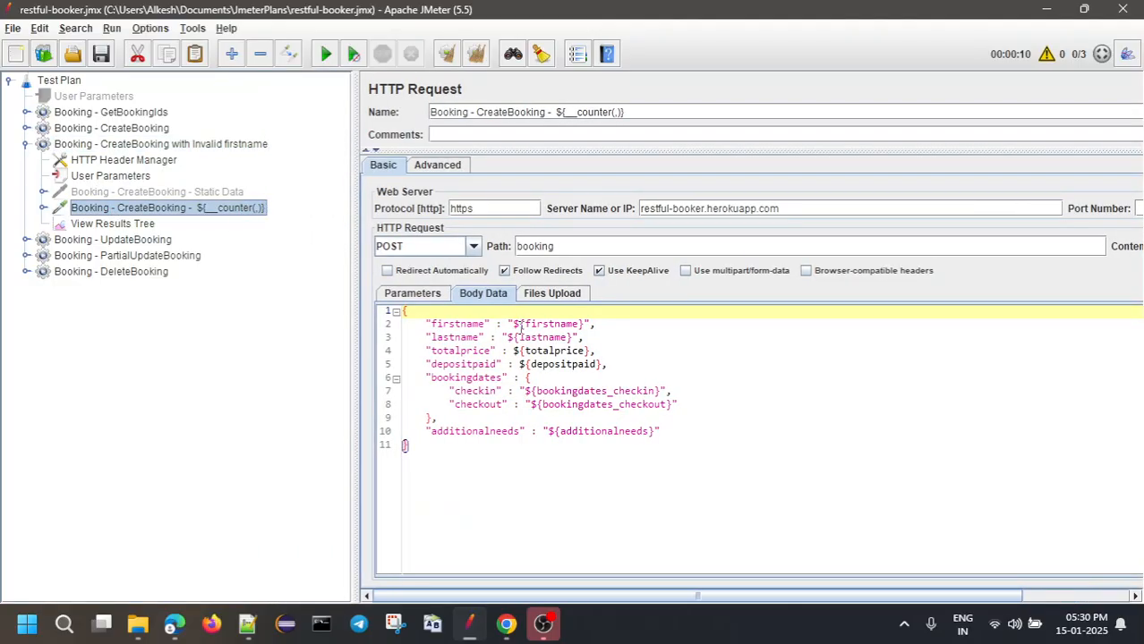
{"action": "left_click", "coordinate": [426, 445]}
{"action": "key", "text": "ctrl+a"}
{"action": "left_click", "coordinate": [418, 472]}
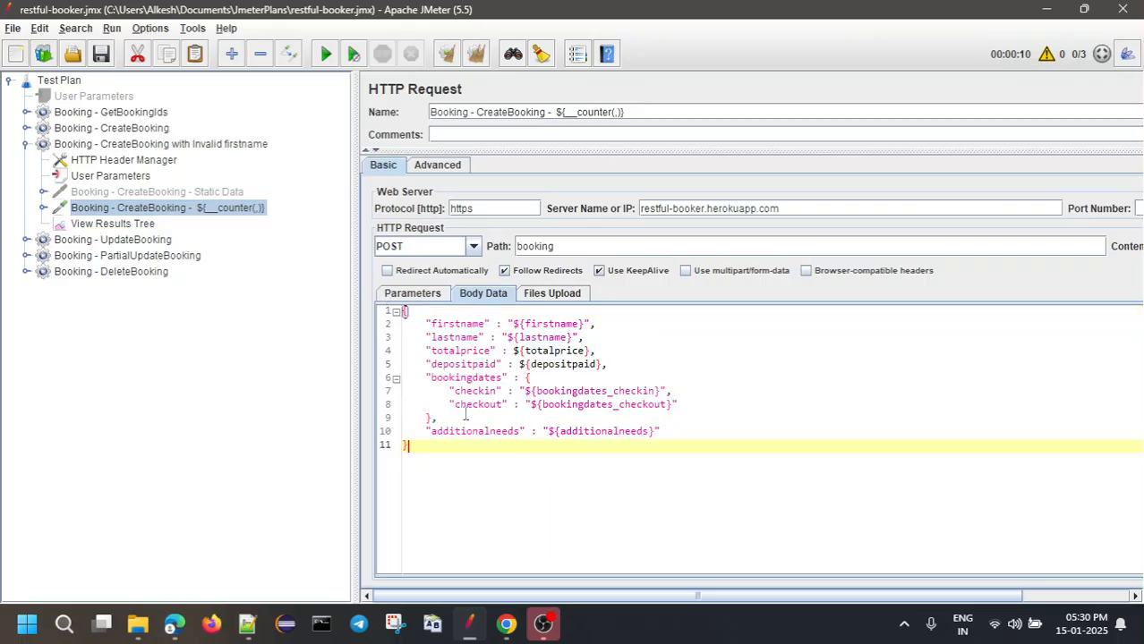
{"action": "left_click", "coordinate": [511, 324]}
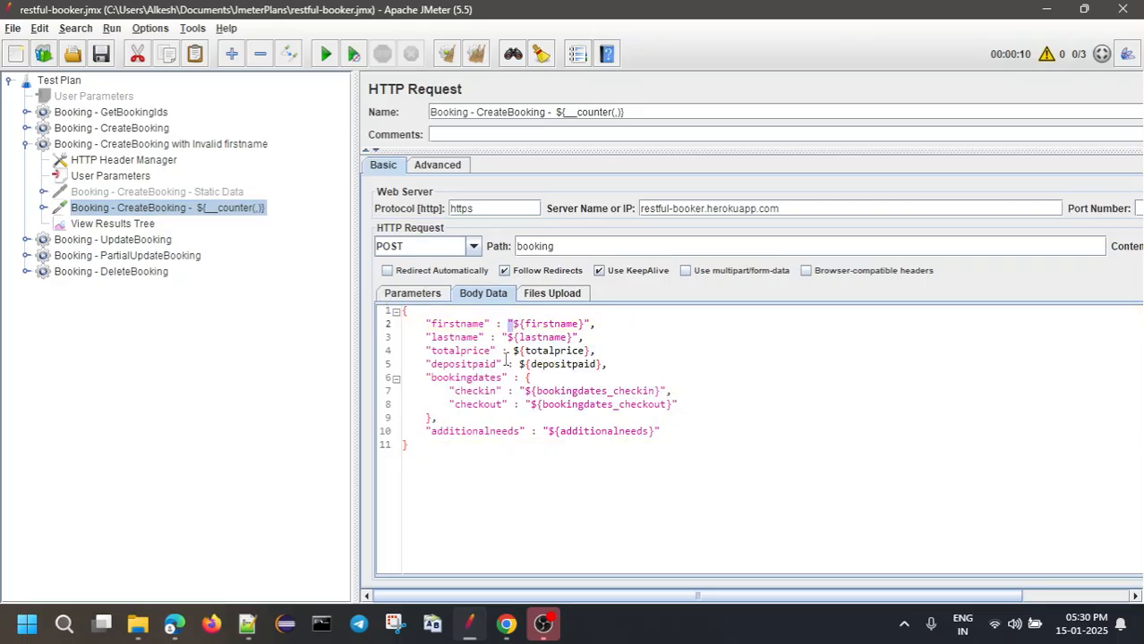
{"action": "key", "text": "Delete"}
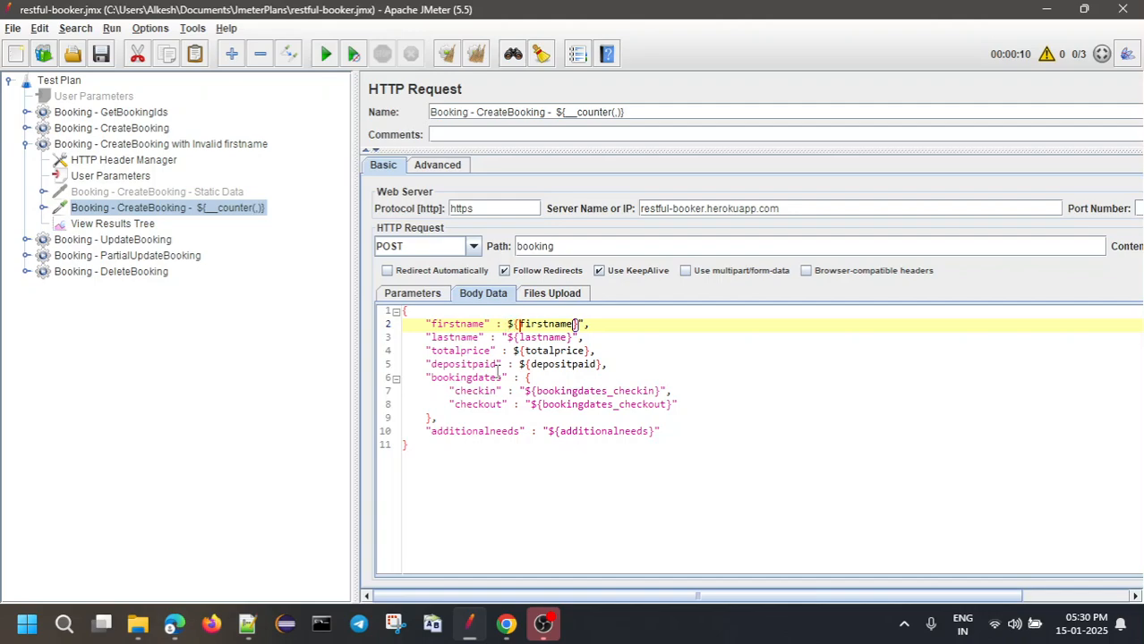
{"action": "key", "text": "End"}
{"action": "key", "text": "BackSpace"}
{"action": "left_click", "coordinate": [536, 452]}
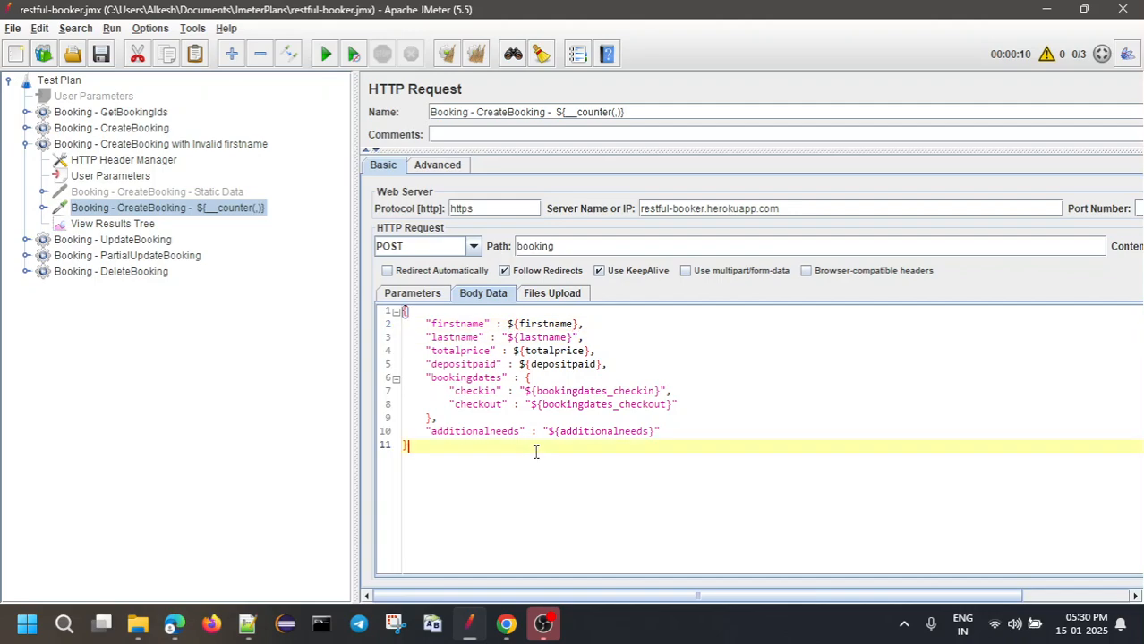
{"action": "left_click", "coordinate": [99, 176]}
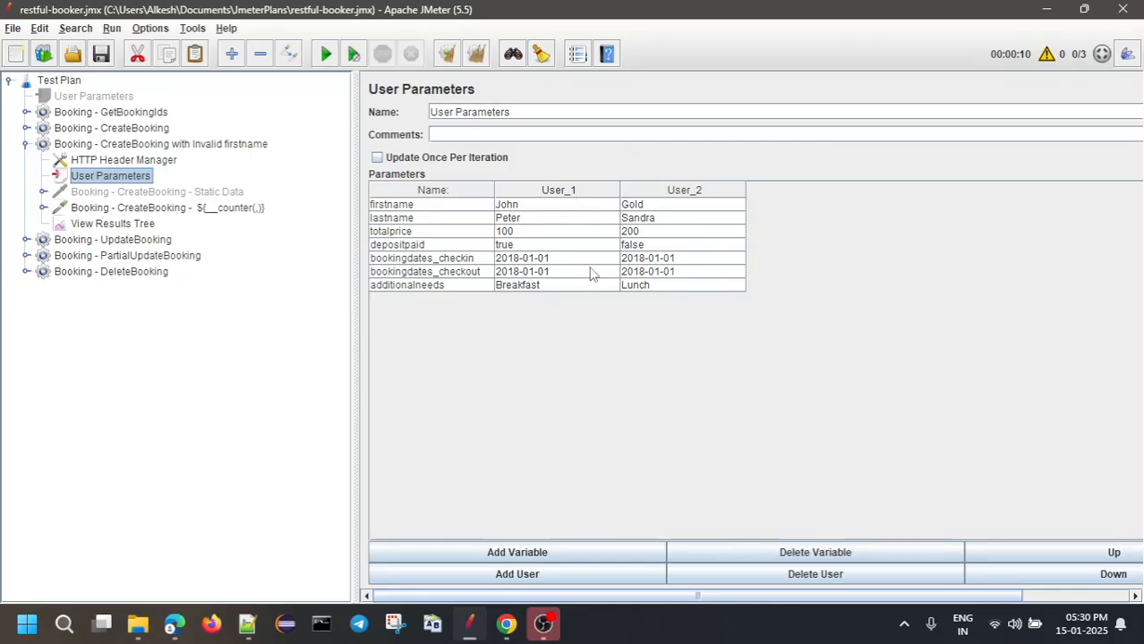
Delete the second user's value column from User Parameters and cross-check the request body
{"action": "left_click", "coordinate": [663, 205]}
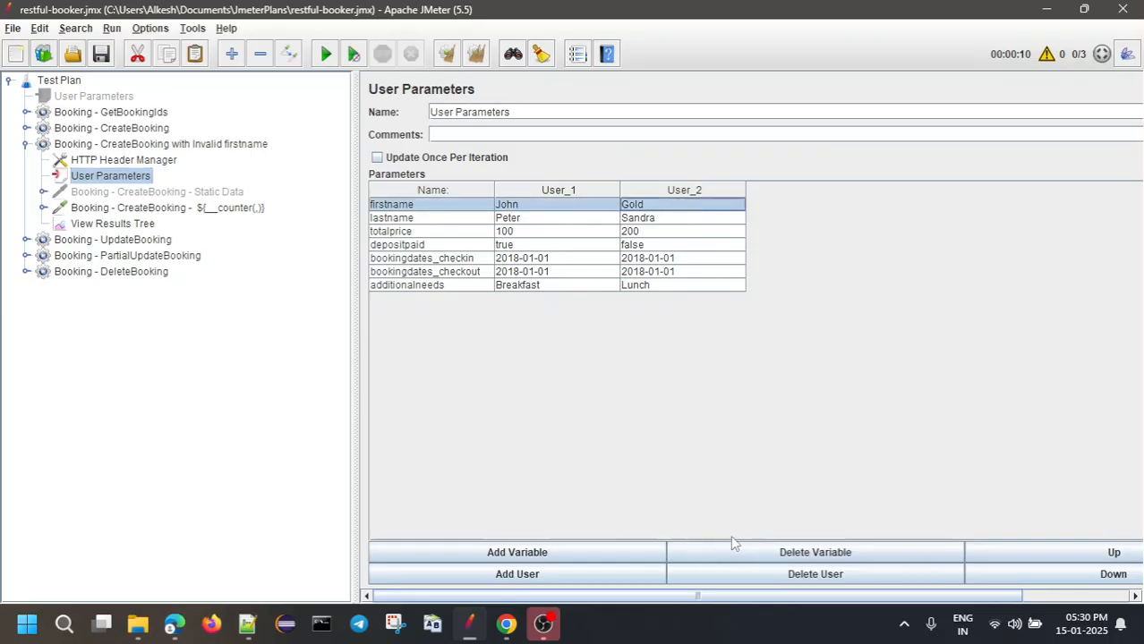
{"action": "left_click", "coordinate": [776, 579]}
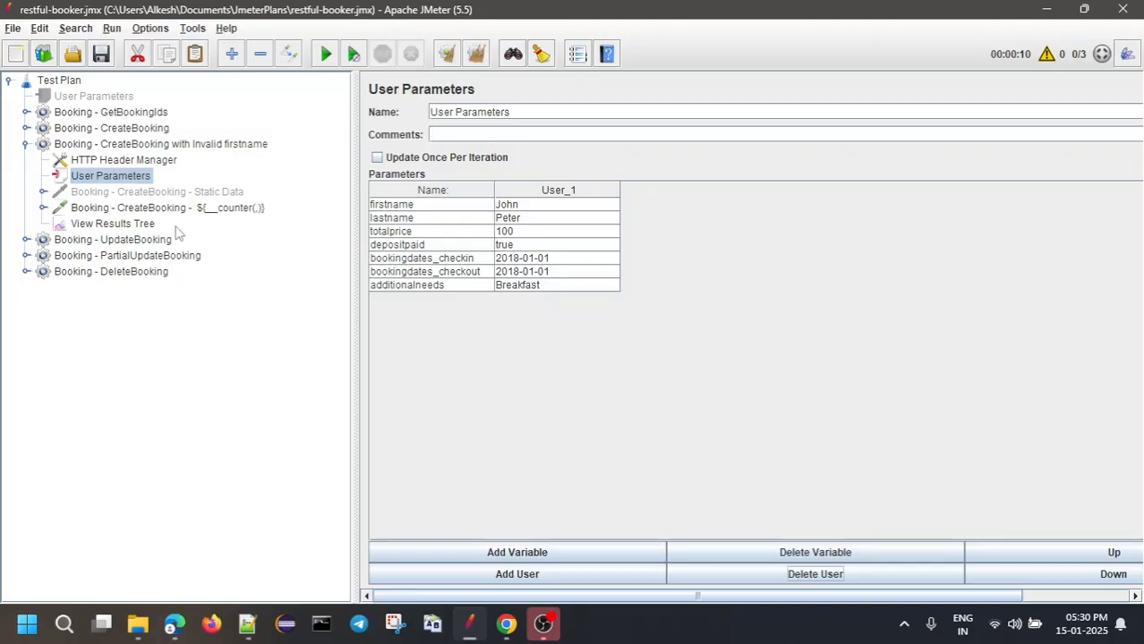
{"action": "left_click", "coordinate": [149, 212]}
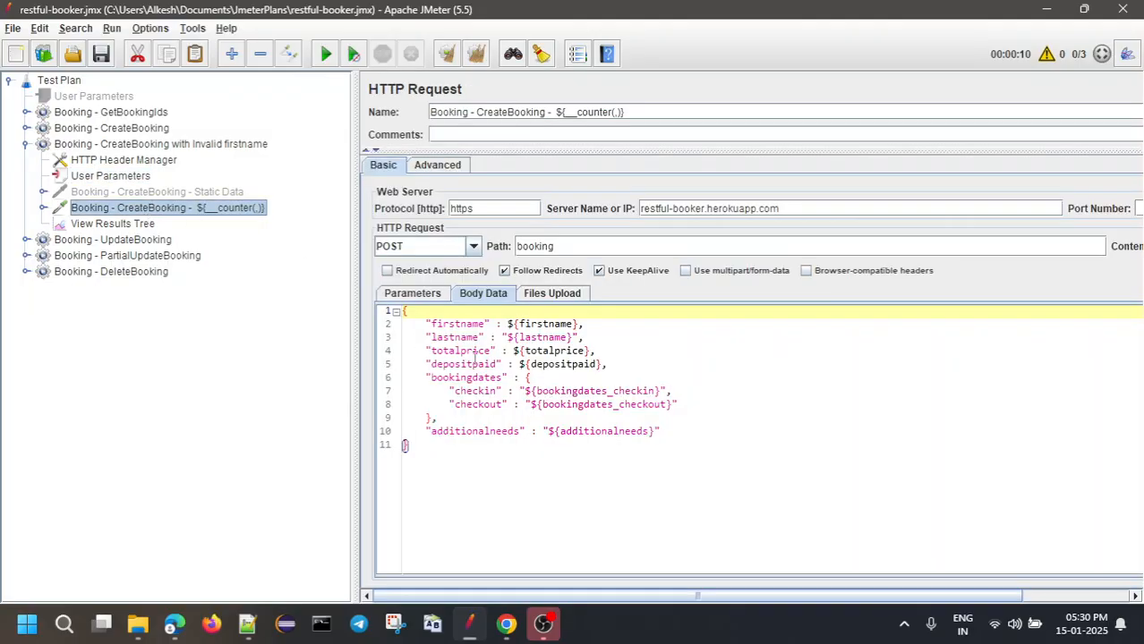
{"action": "left_click_drag", "start_coordinate": [421, 337], "coordinate": [657, 418]}
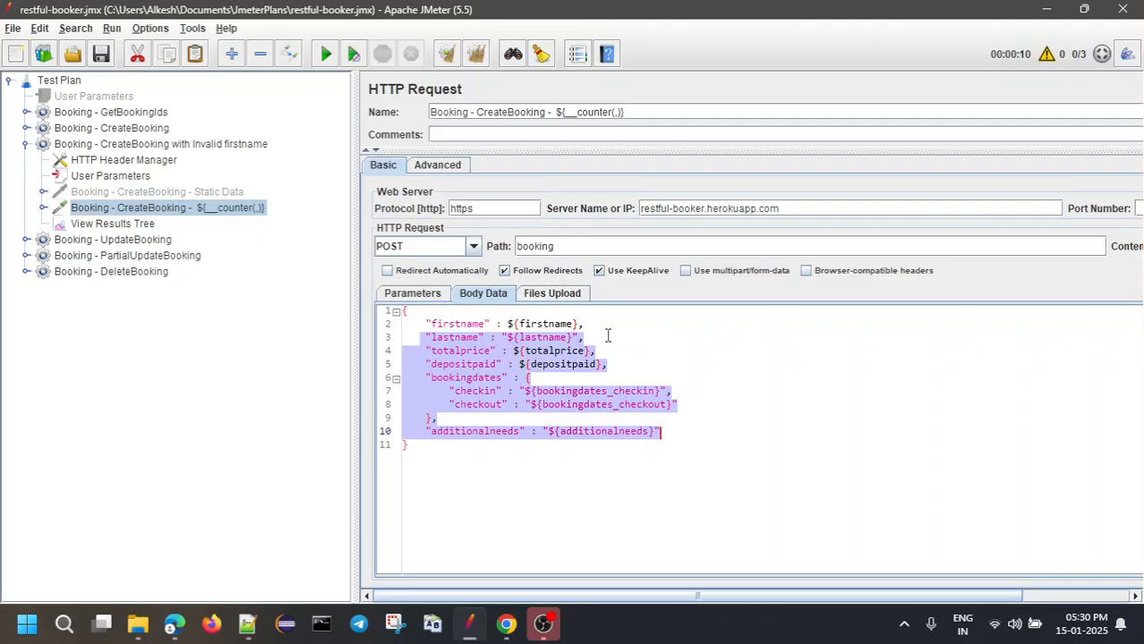
{"action": "left_click", "coordinate": [120, 179]}
{"action": "left_click", "coordinate": [547, 206]}
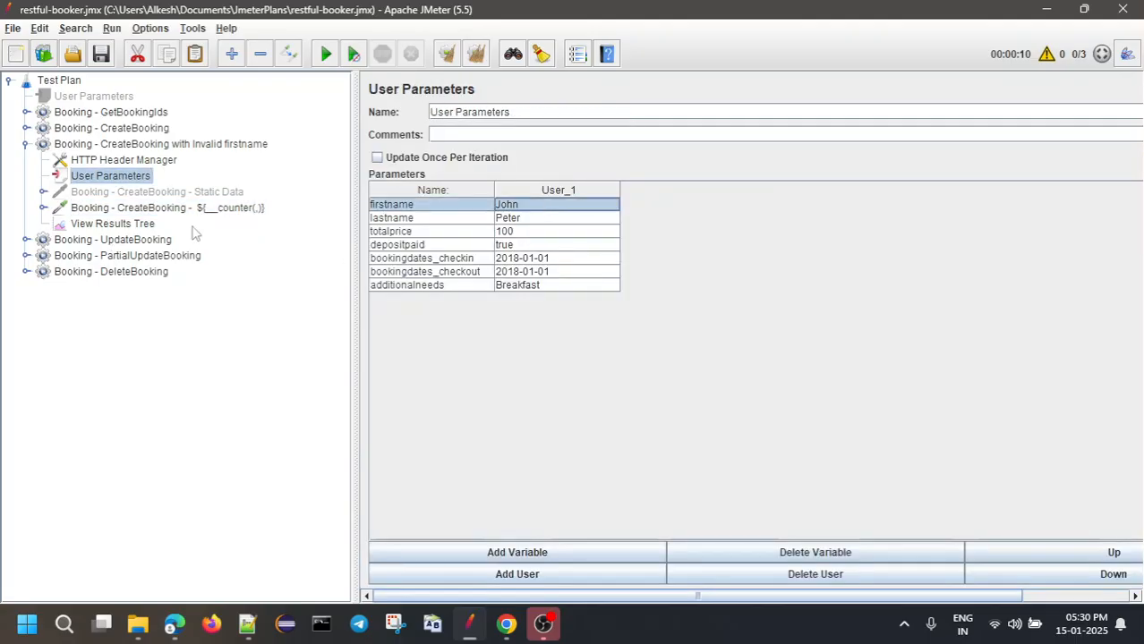
{"action": "right_click", "coordinate": [100, 180]}
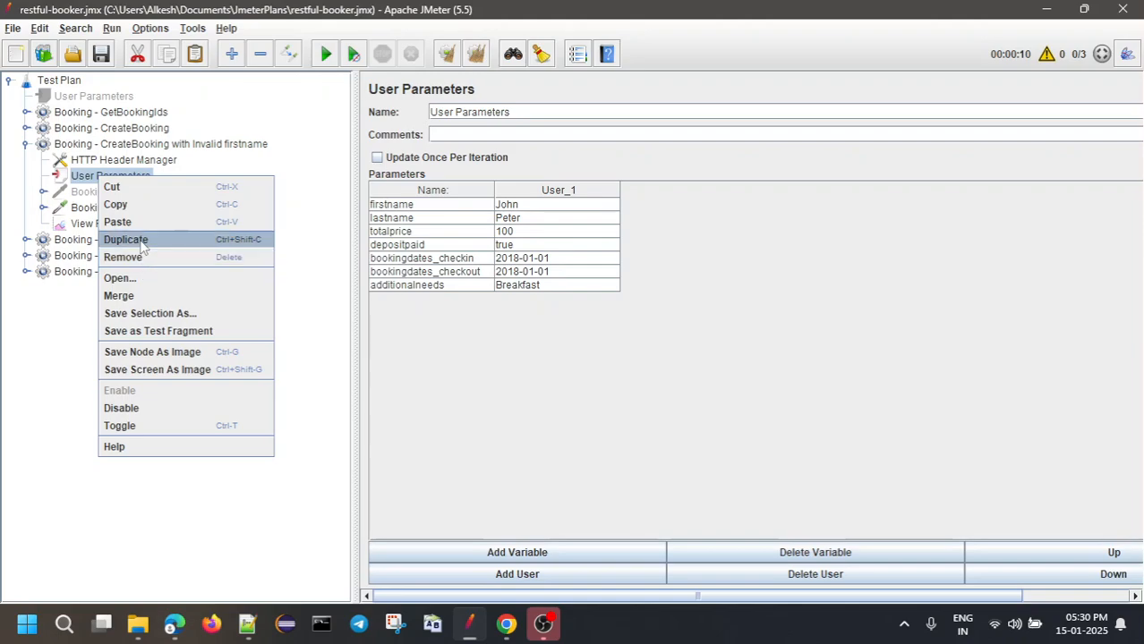
Duplicate User Parameters and delete the parameter rows from the copy
{"action": "left_click", "coordinate": [141, 240]}
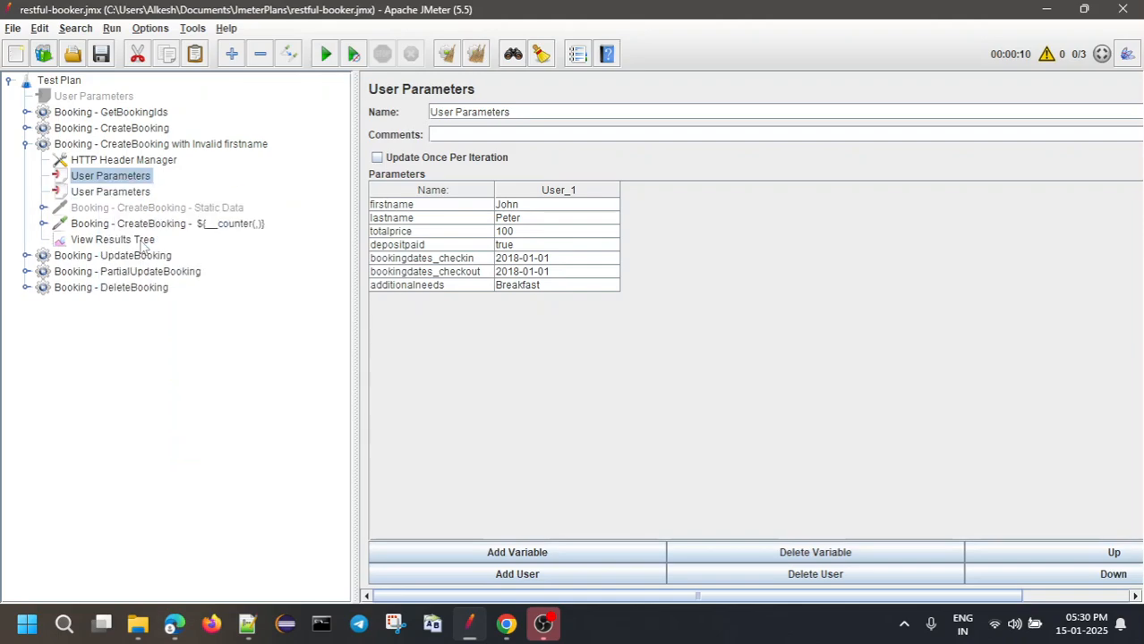
{"action": "left_click", "coordinate": [126, 195]}
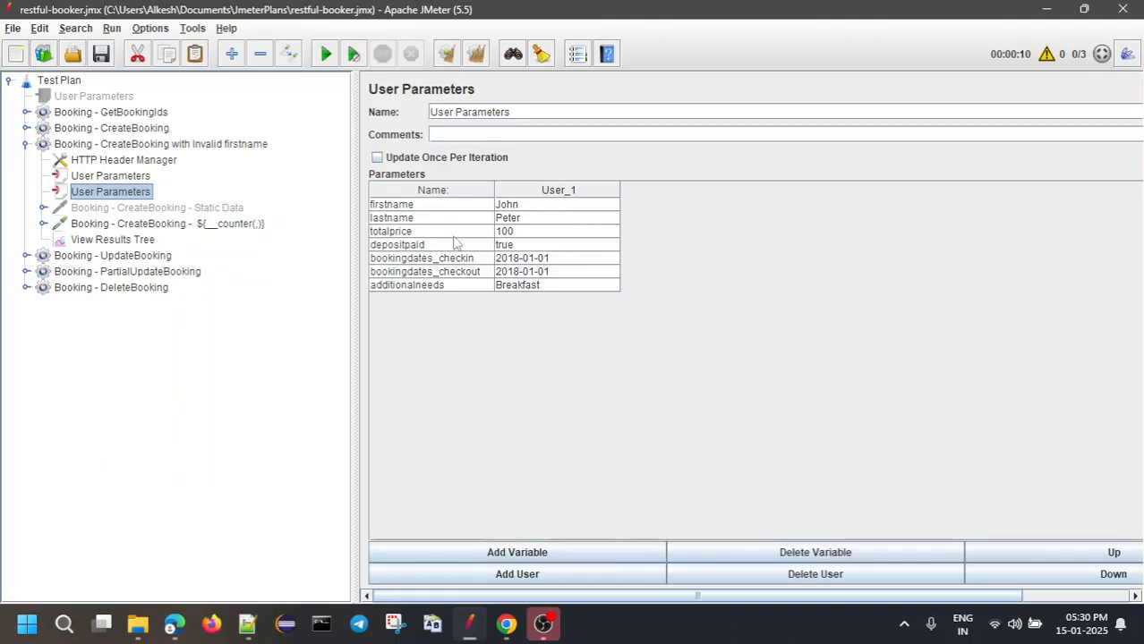
{"action": "left_click", "coordinate": [529, 286]}
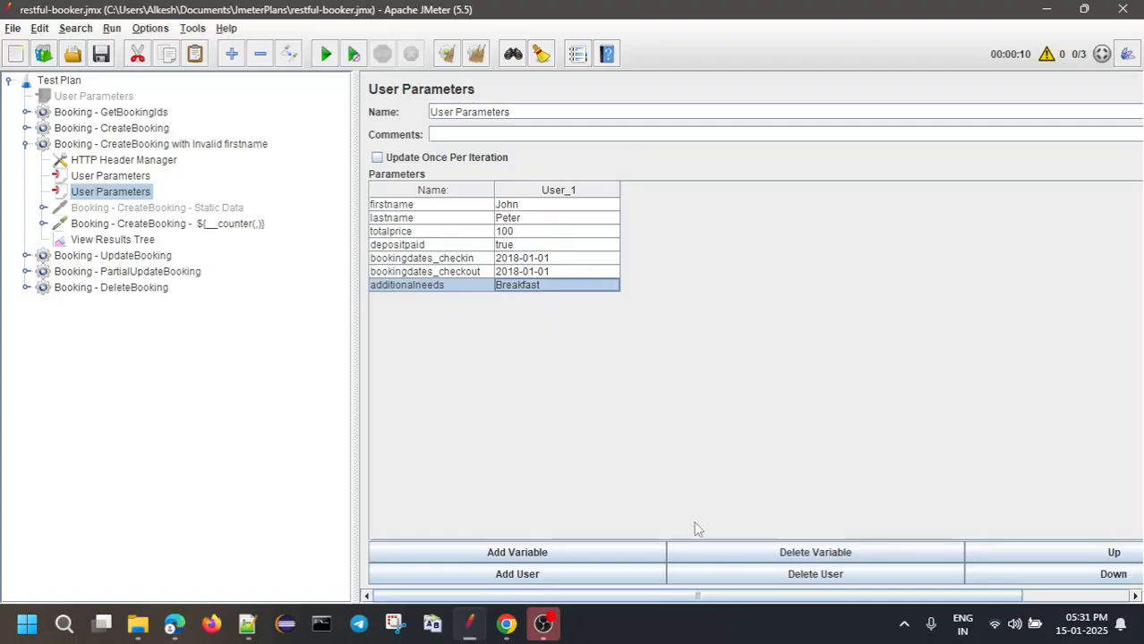
{"action": "left_click", "coordinate": [816, 554]}
{"action": "left_click", "coordinate": [815, 555]}
{"action": "left_click", "coordinate": [816, 554]}
{"action": "left_click", "coordinate": [816, 554]}
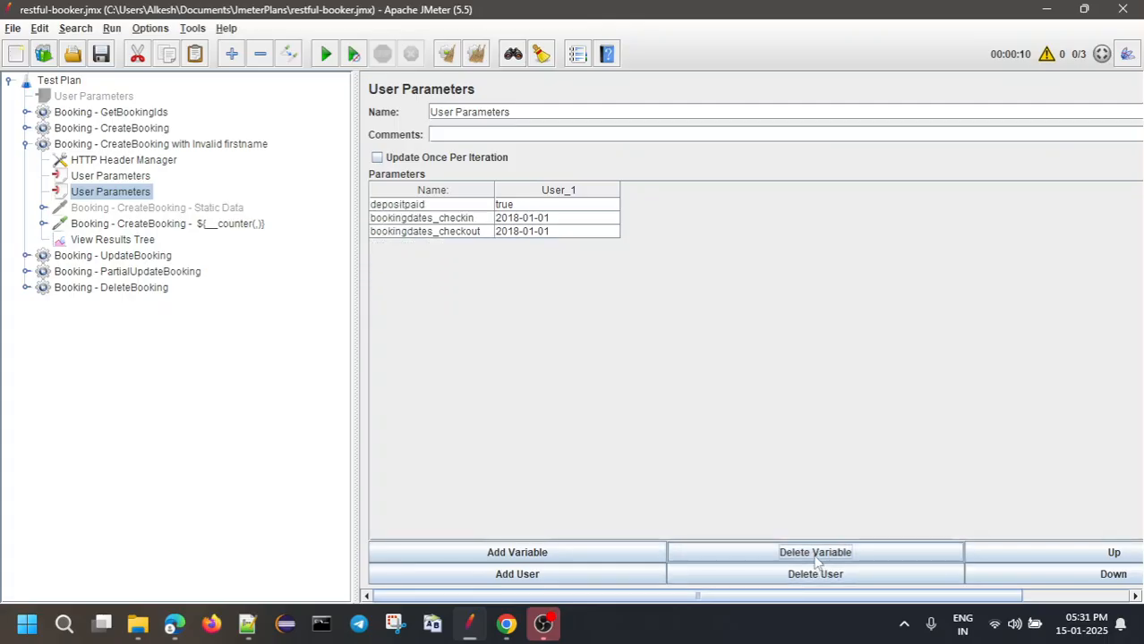
{"action": "left_click", "coordinate": [816, 554]}
{"action": "left_click", "coordinate": [816, 554]}
{"action": "left_click", "coordinate": [816, 554]}
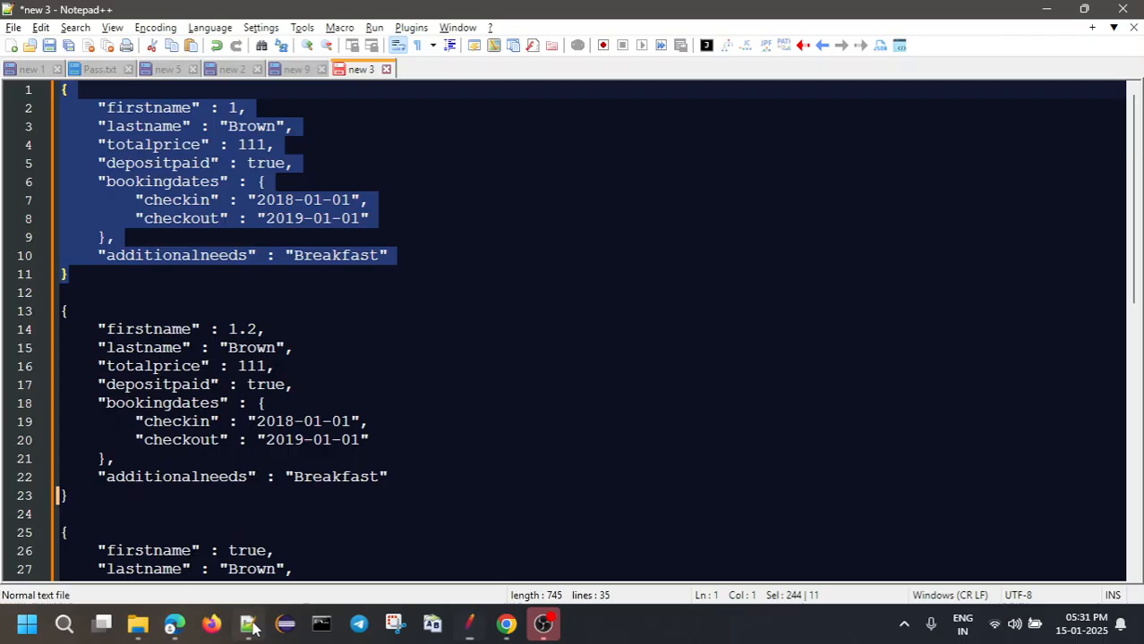
Add a firstname parameter row, copying the name from the Notepad++ notes
{"action": "left_click", "coordinate": [247, 625]}
{"action": "left_click", "coordinate": [179, 127]}
{"action": "double_click", "coordinate": [161, 108]}
{"action": "key", "text": "ctrl+c"}
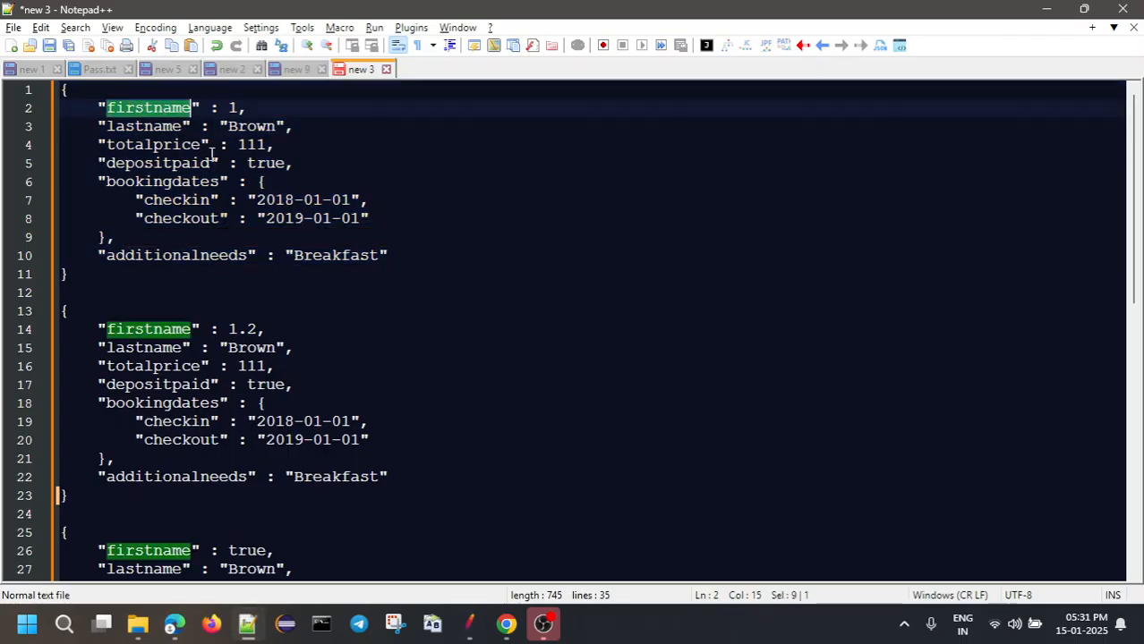
{"action": "key", "text": "alt+Tab"}
{"action": "left_click", "coordinate": [503, 553]}
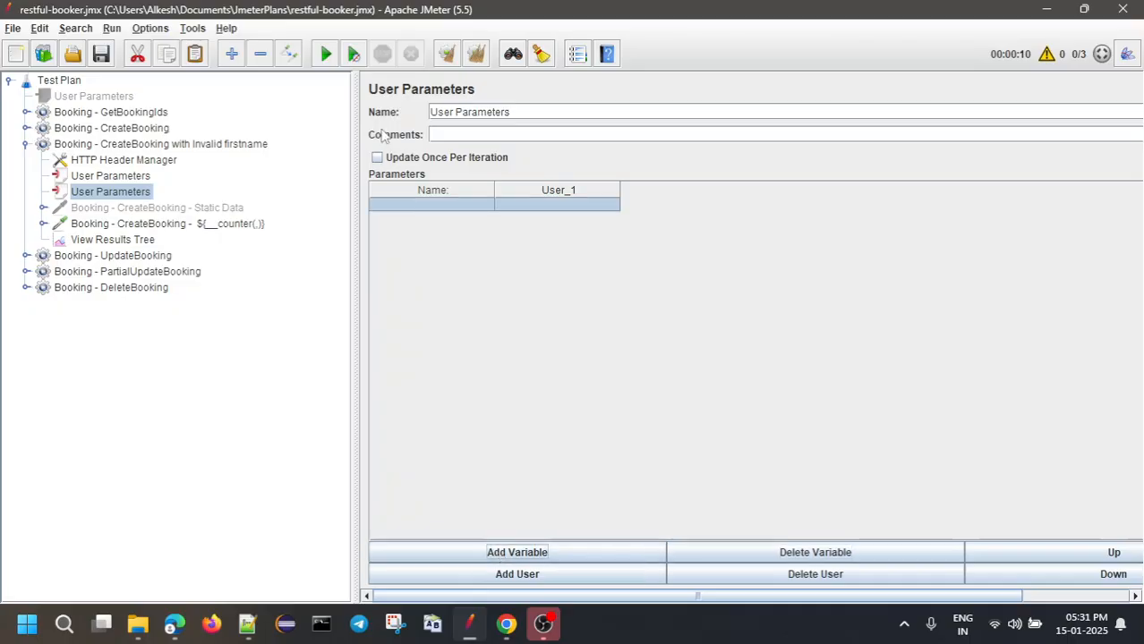
{"action": "double_click", "coordinate": [417, 204]}
{"action": "key", "text": "ctrl+v"}
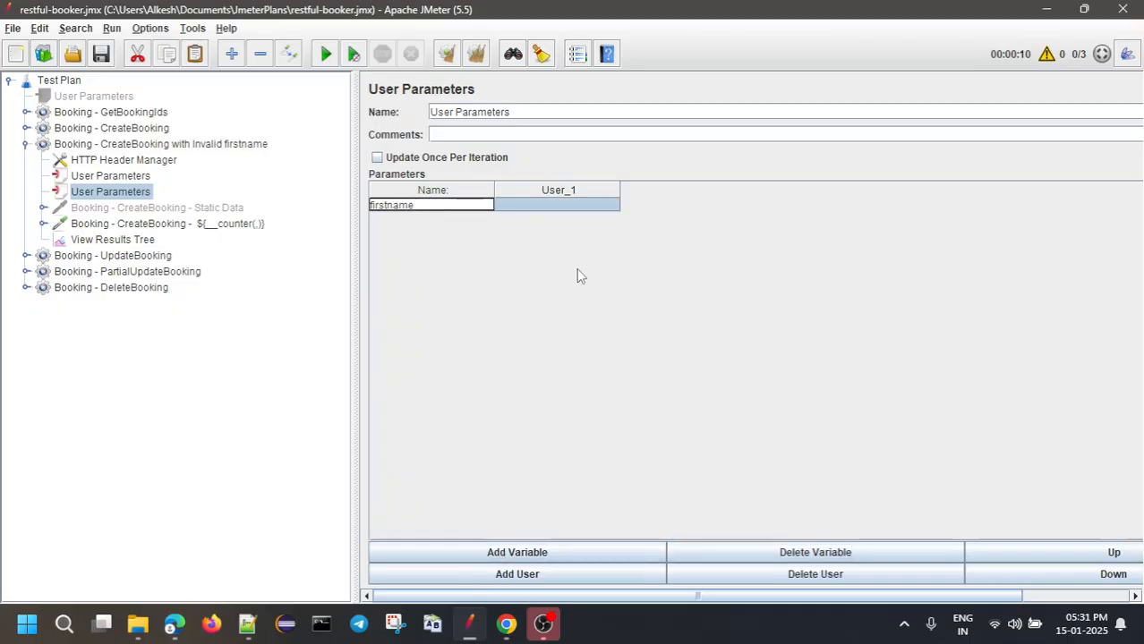
{"action": "left_click", "coordinate": [587, 207]}
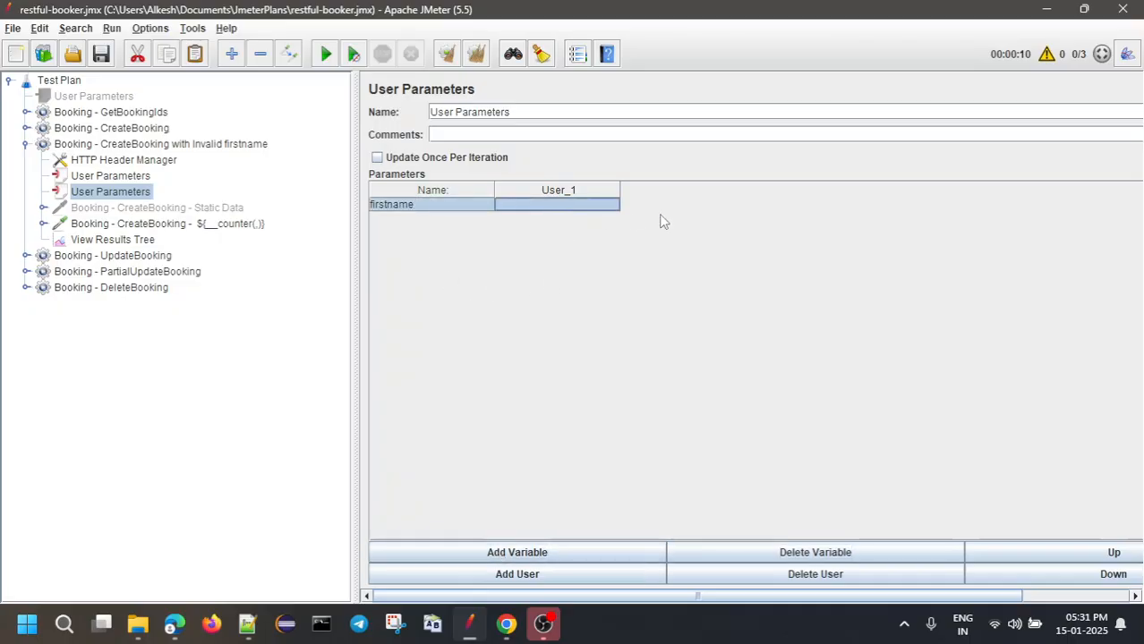
Add user columns and give firstname the values 1, 1.2 and true
{"action": "left_click", "coordinate": [528, 575]}
{"action": "left_click", "coordinate": [528, 576]}
{"action": "left_click", "coordinate": [529, 578]}
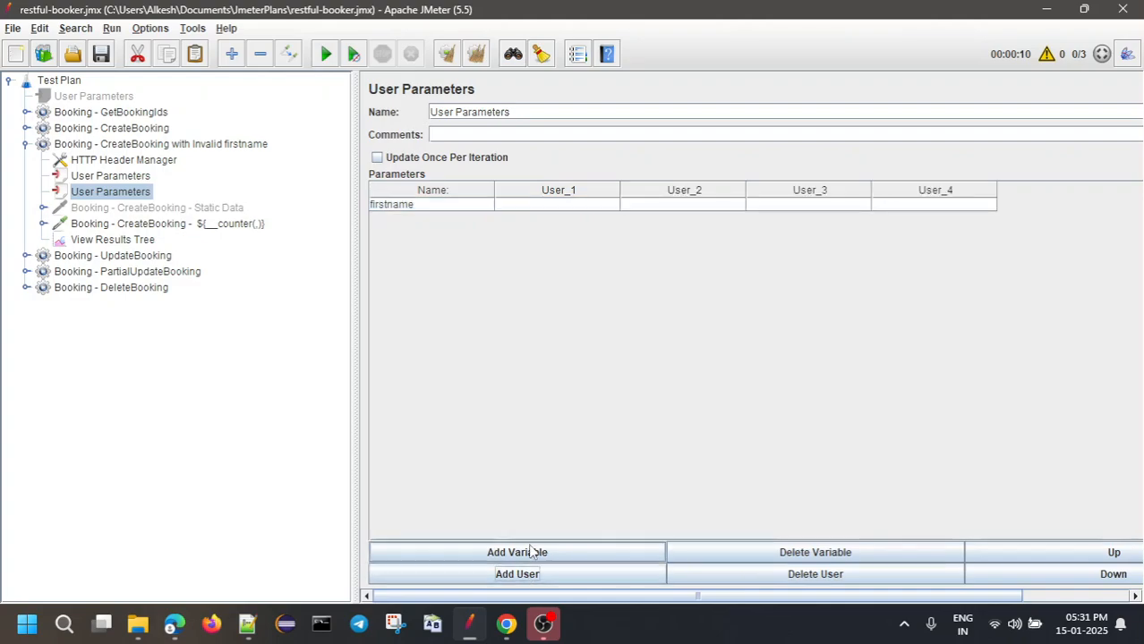
{"action": "left_click", "coordinate": [583, 210]}
{"action": "left_click", "coordinate": [584, 206]}
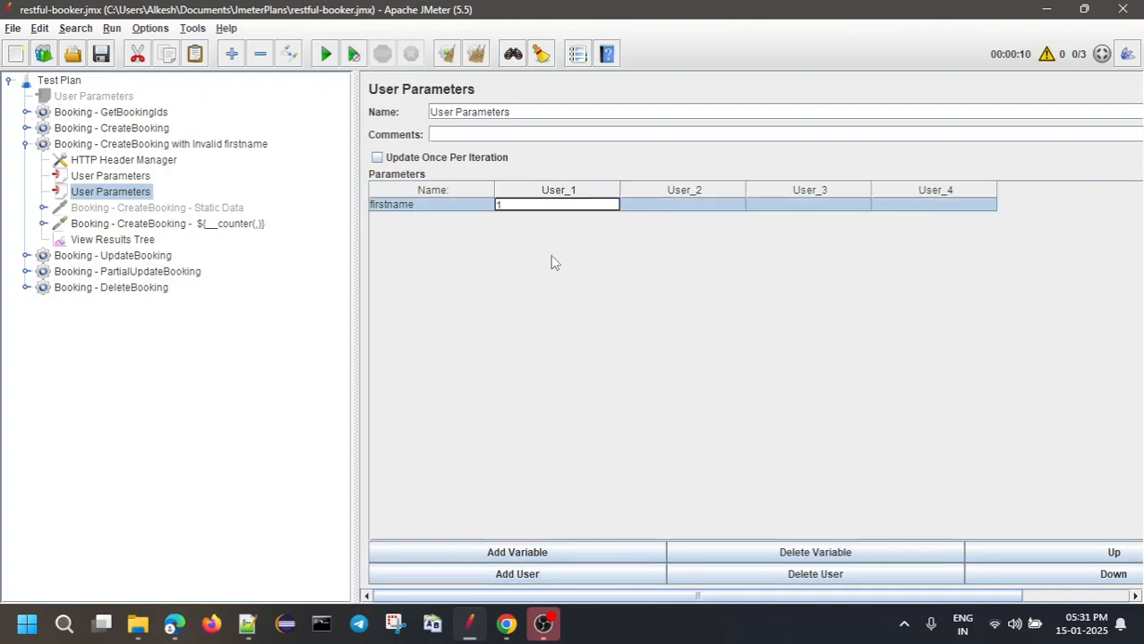
{"action": "left_click", "coordinate": [680, 205]}
{"action": "left_click", "coordinate": [680, 205]}
{"action": "type", "text": "1"}
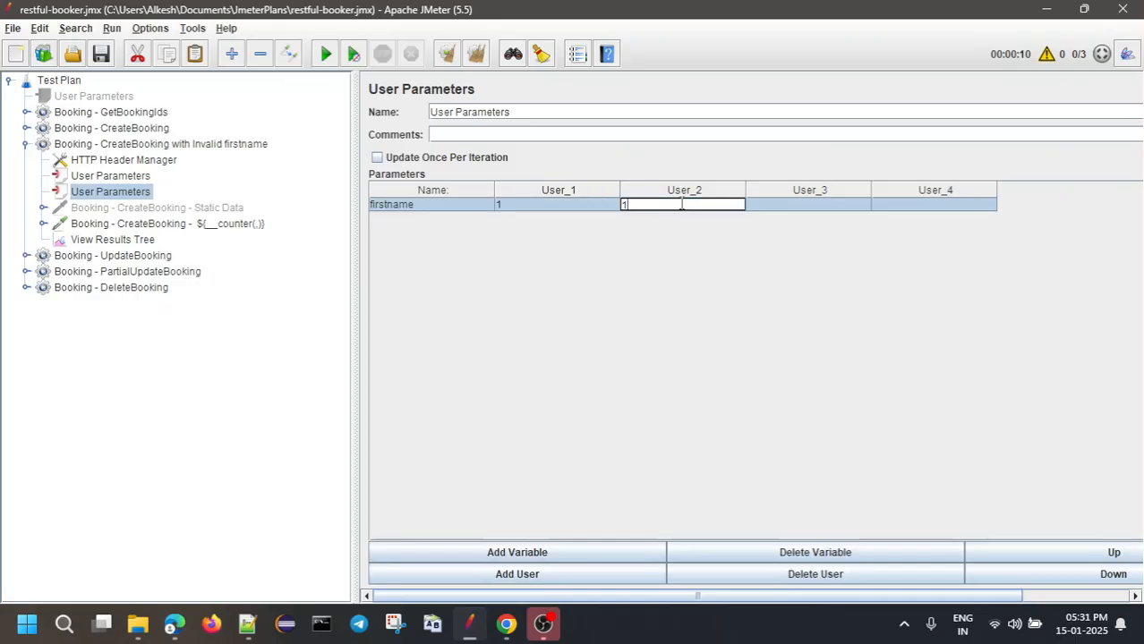
{"action": "type", "text": ".2"}
{"action": "left_click", "coordinate": [809, 205]}
{"action": "left_click", "coordinate": [809, 205]}
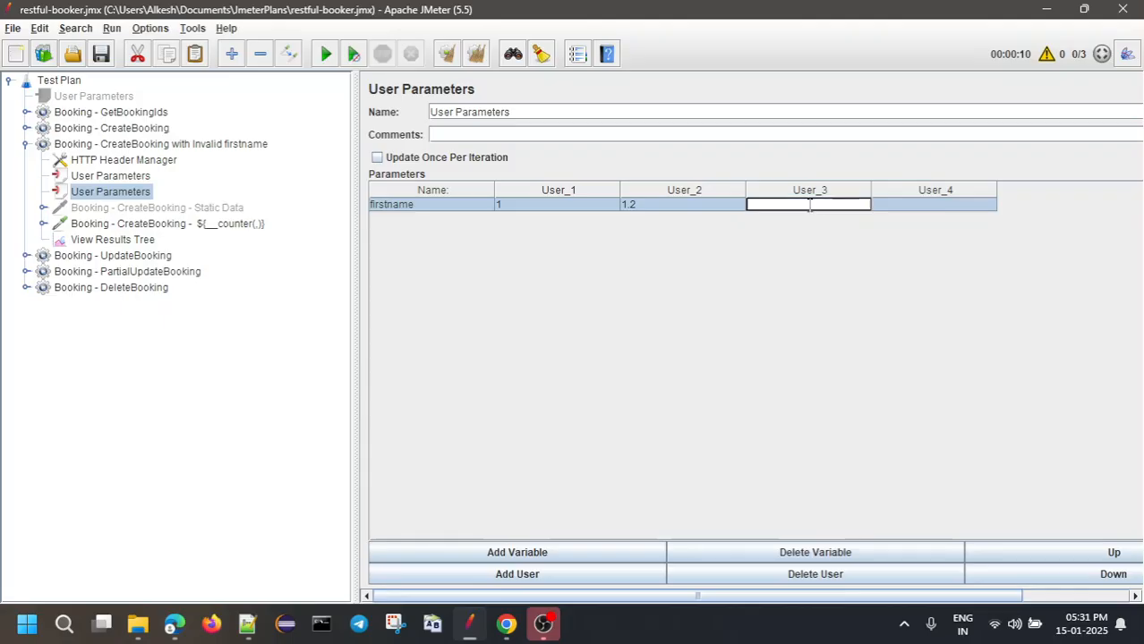
{"action": "type", "text": "true"}
{"action": "left_click", "coordinate": [791, 298]}
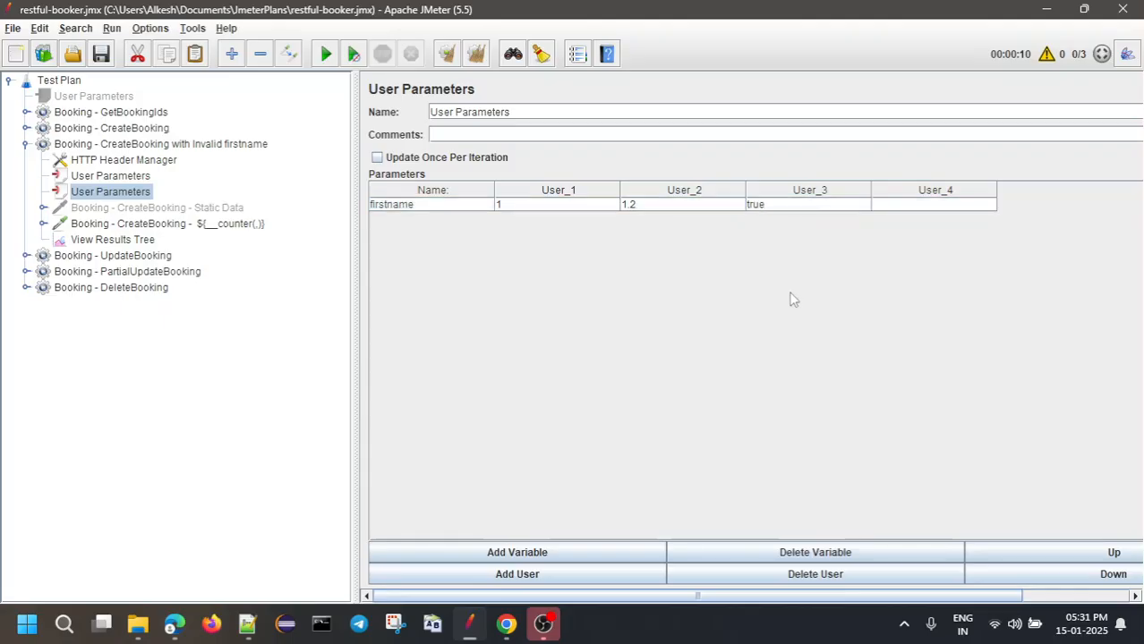
Remove the extra fourth user and check the three firstname values
{"action": "left_click", "coordinate": [926, 209]}
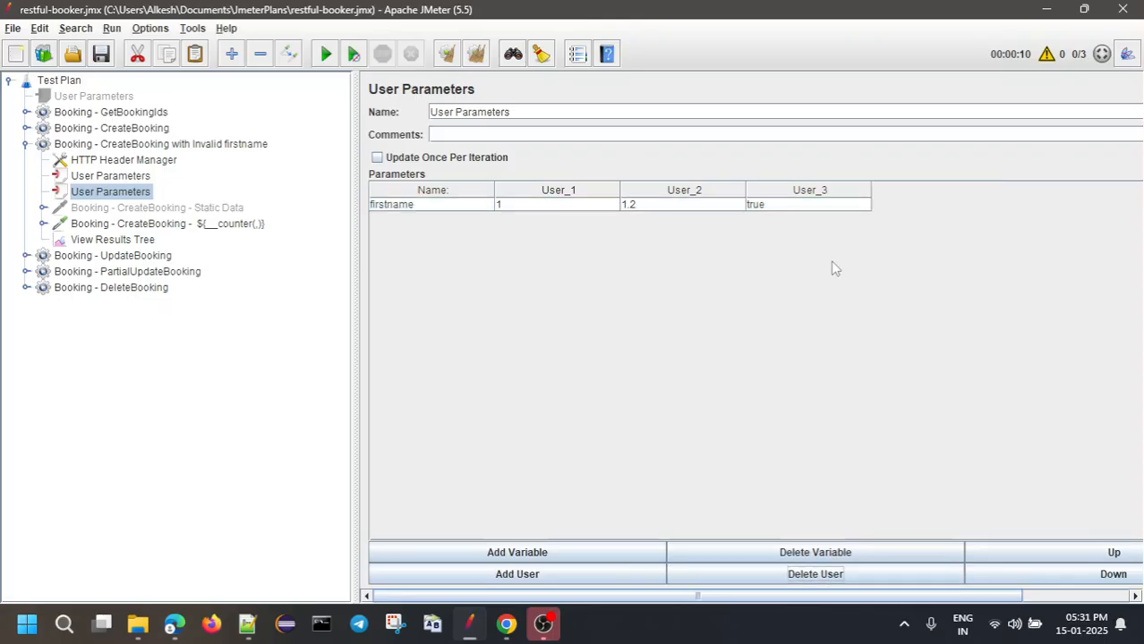
{"action": "left_click", "coordinate": [641, 205]}
{"action": "left_click", "coordinate": [834, 207]}
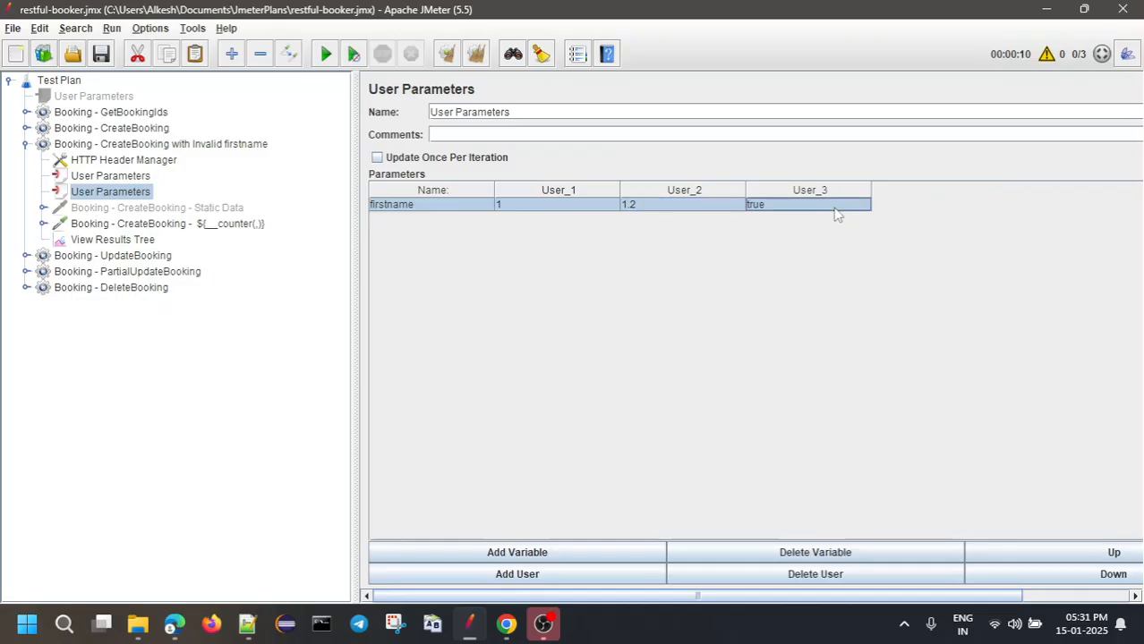
{"action": "left_click", "coordinate": [608, 203]}
{"action": "left_click", "coordinate": [664, 204]}
{"action": "left_click", "coordinate": [759, 208]}
{"action": "left_click", "coordinate": [405, 206]}
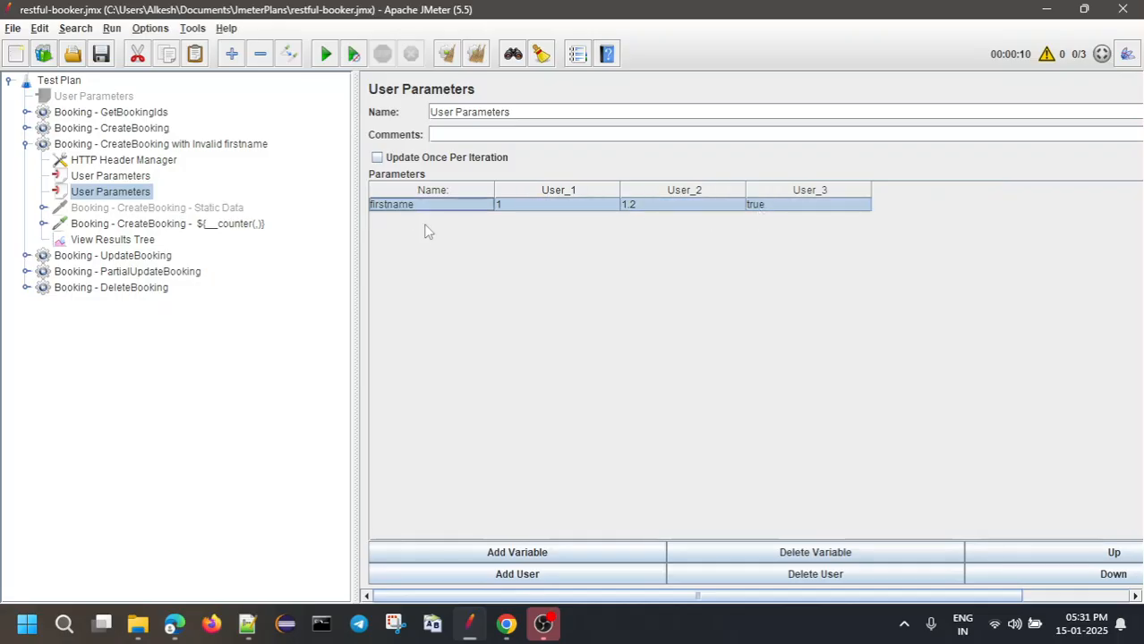
Review both User Parameters sets and set the thread group's Number of Threads to 3
{"action": "left_click", "coordinate": [96, 176]}
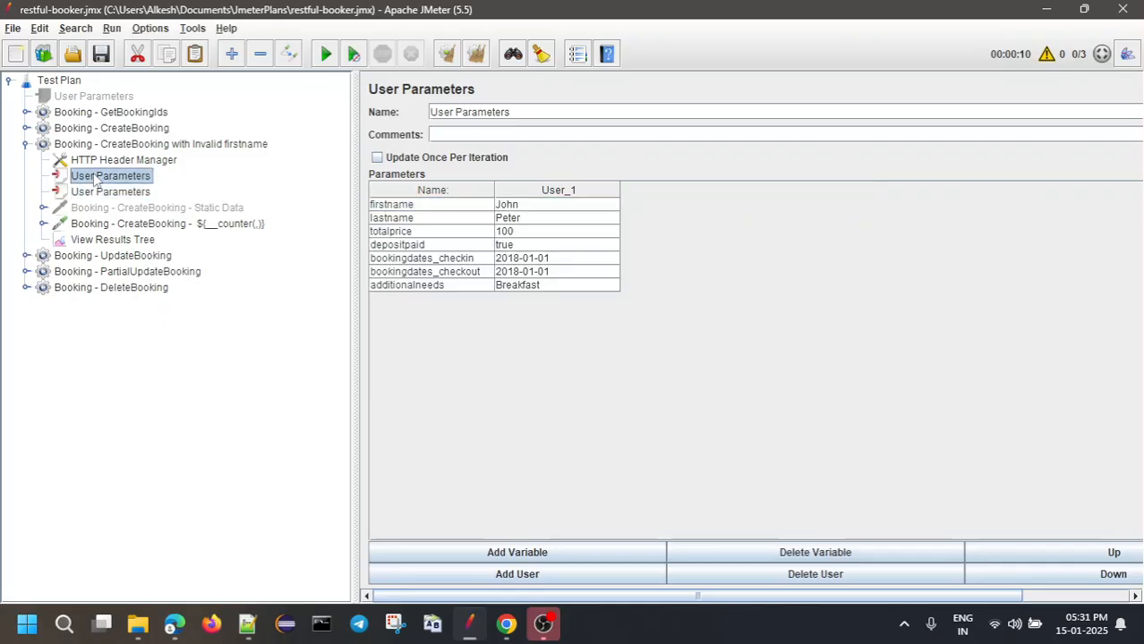
{"action": "left_click", "coordinate": [518, 206]}
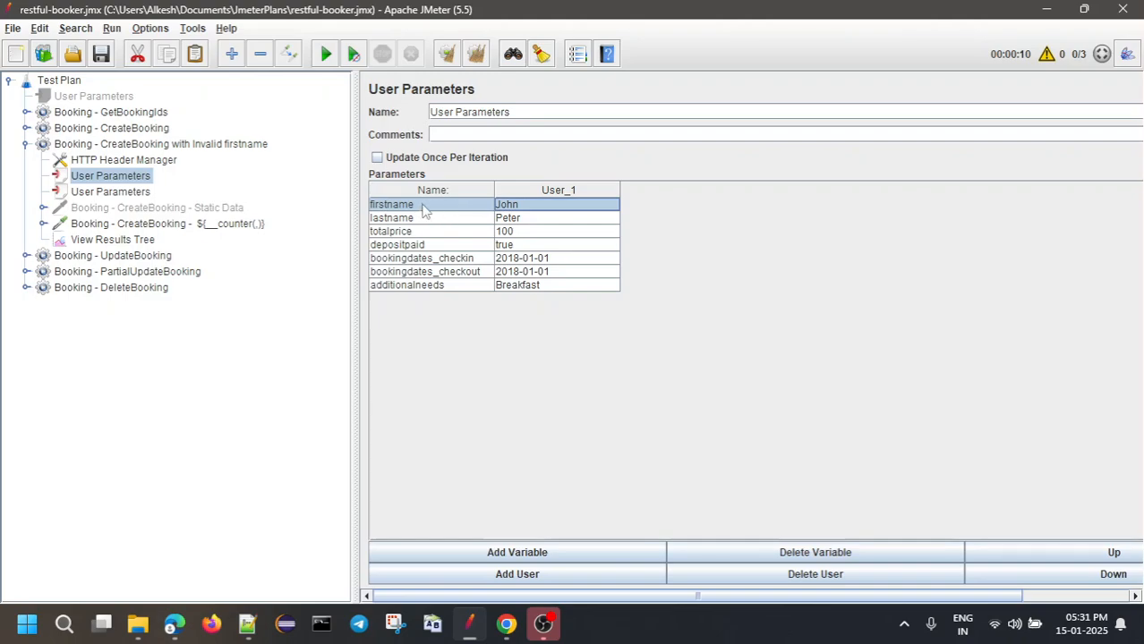
{"action": "left_click", "coordinate": [72, 196]}
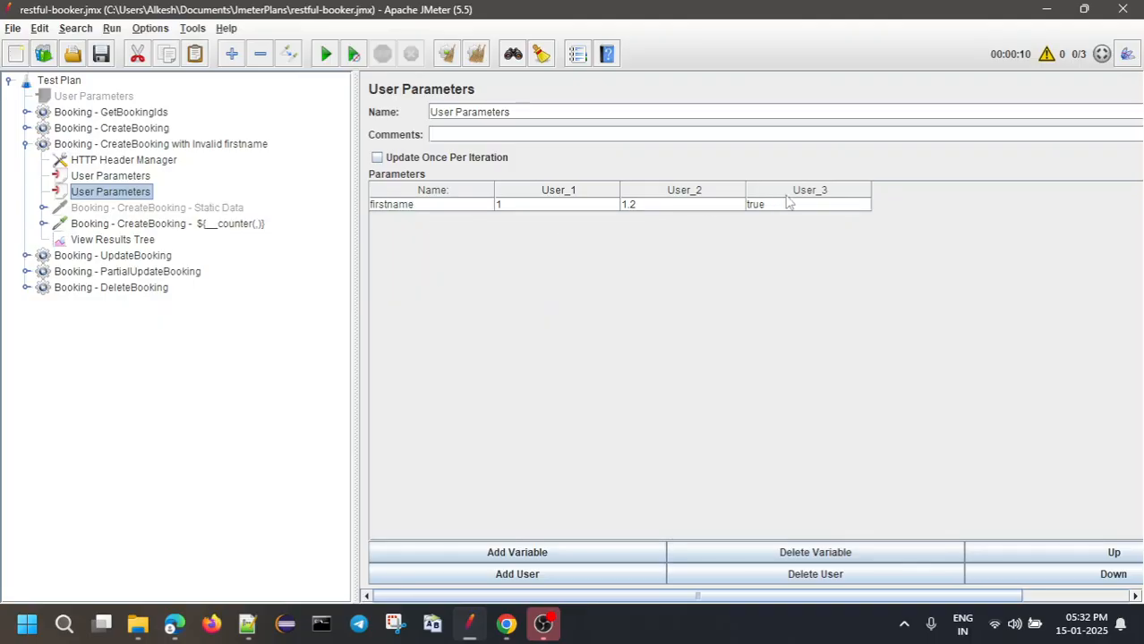
{"action": "left_click", "coordinate": [83, 145]}
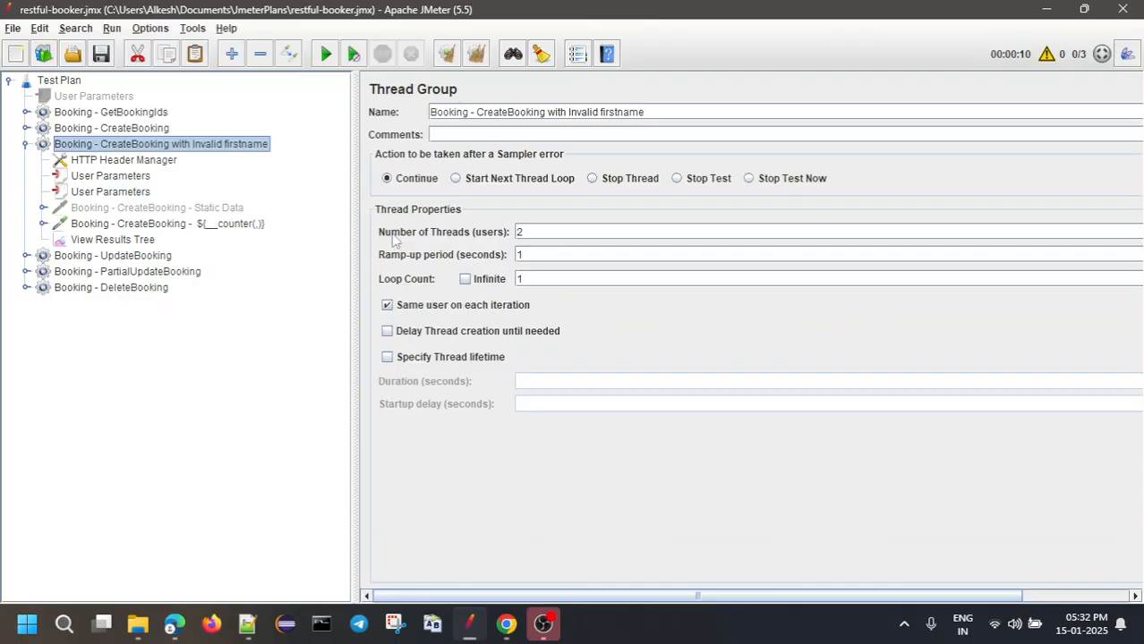
{"action": "left_click", "coordinate": [536, 235]}
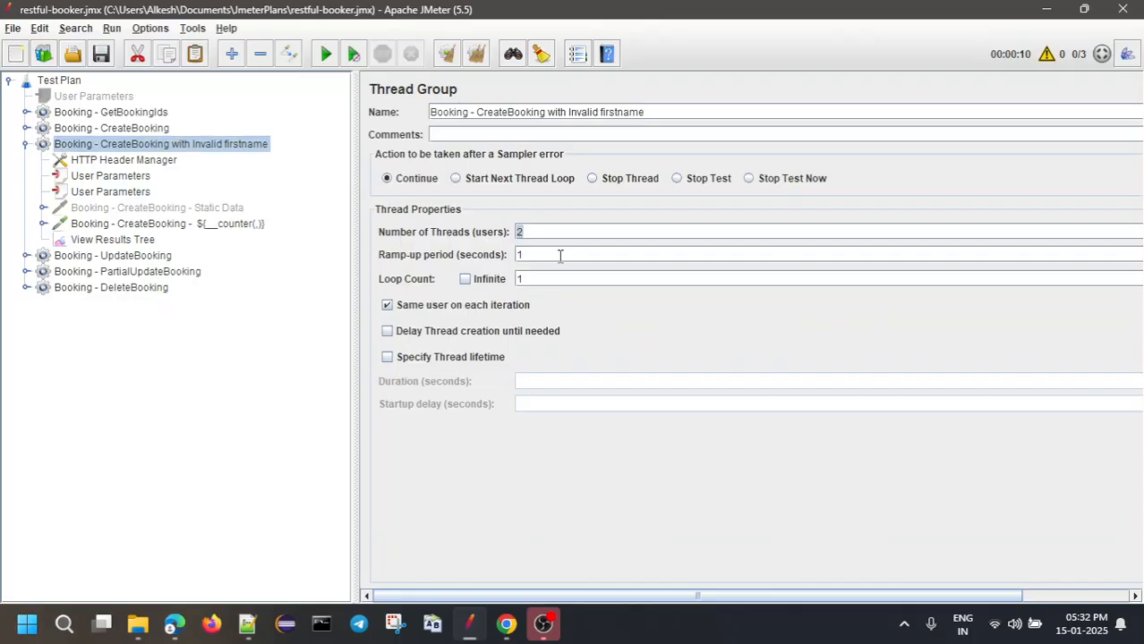
{"action": "left_click", "coordinate": [92, 242]}
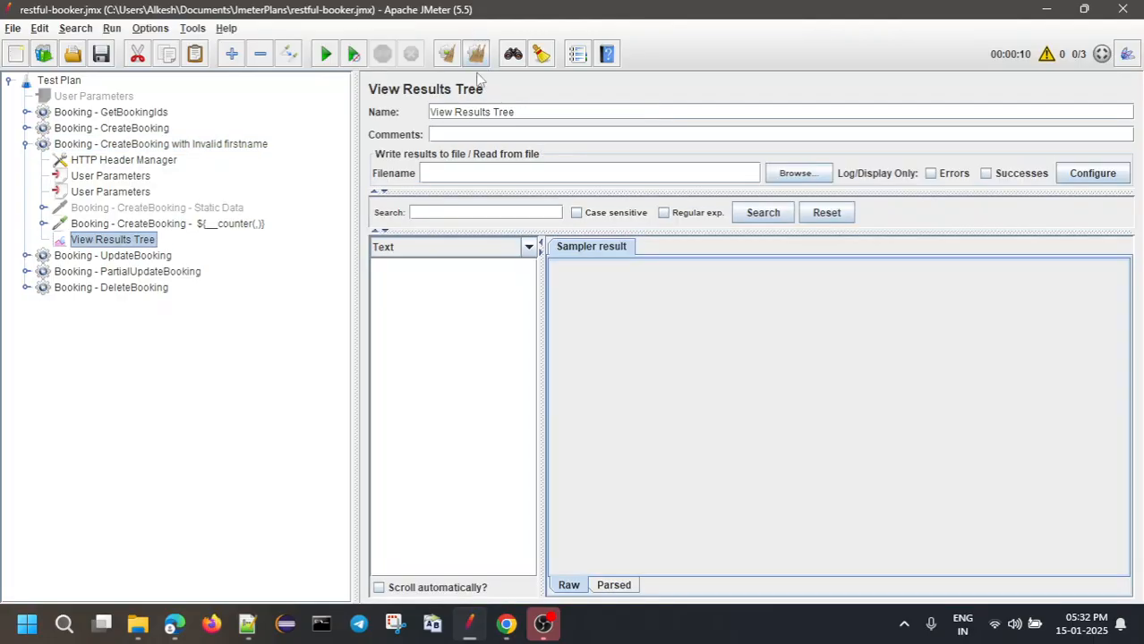
{"action": "left_click", "coordinate": [86, 147]}
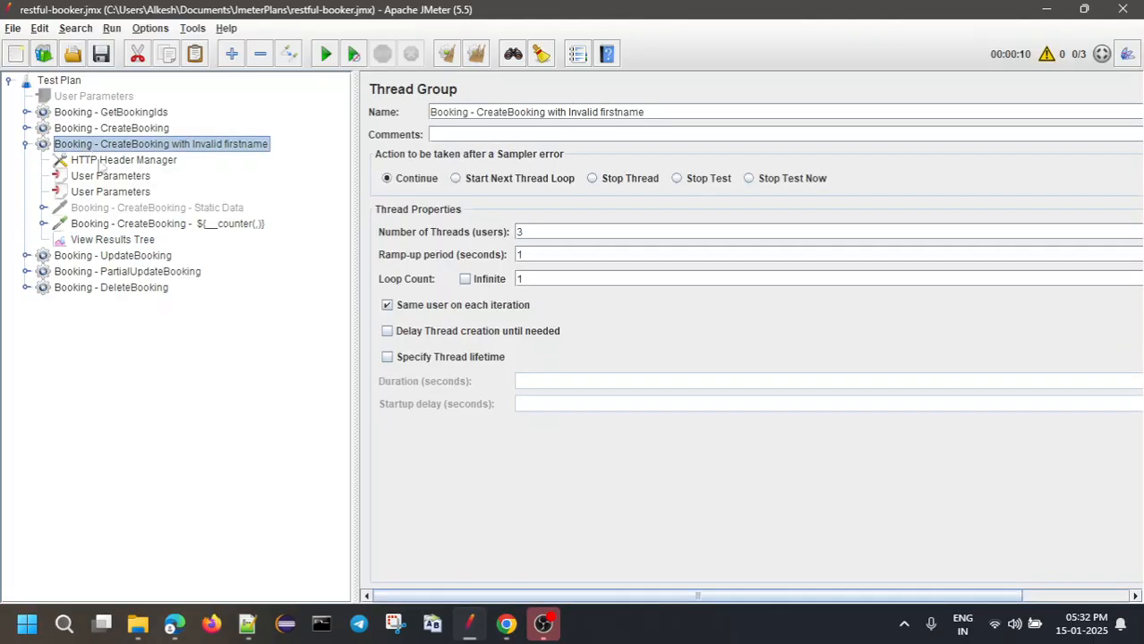
{"action": "left_click", "coordinate": [247, 624]}
{"action": "left_click_drag", "start_coordinate": [92, 266], "coordinate": [42, 83]}
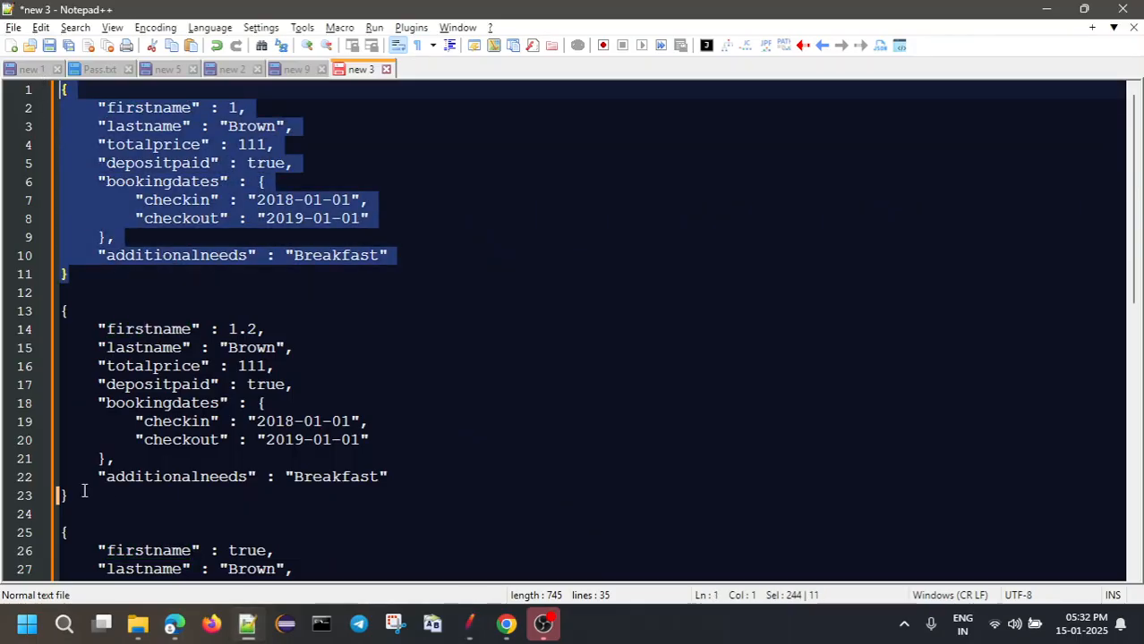
{"action": "left_click_drag", "start_coordinate": [88, 490], "coordinate": [43, 293]}
{"action": "scroll", "coordinate": [134, 401], "scroll_direction": "down", "scroll_amount": 2}
{"action": "scroll", "coordinate": [93, 519], "scroll_direction": "down", "scroll_amount": 3}
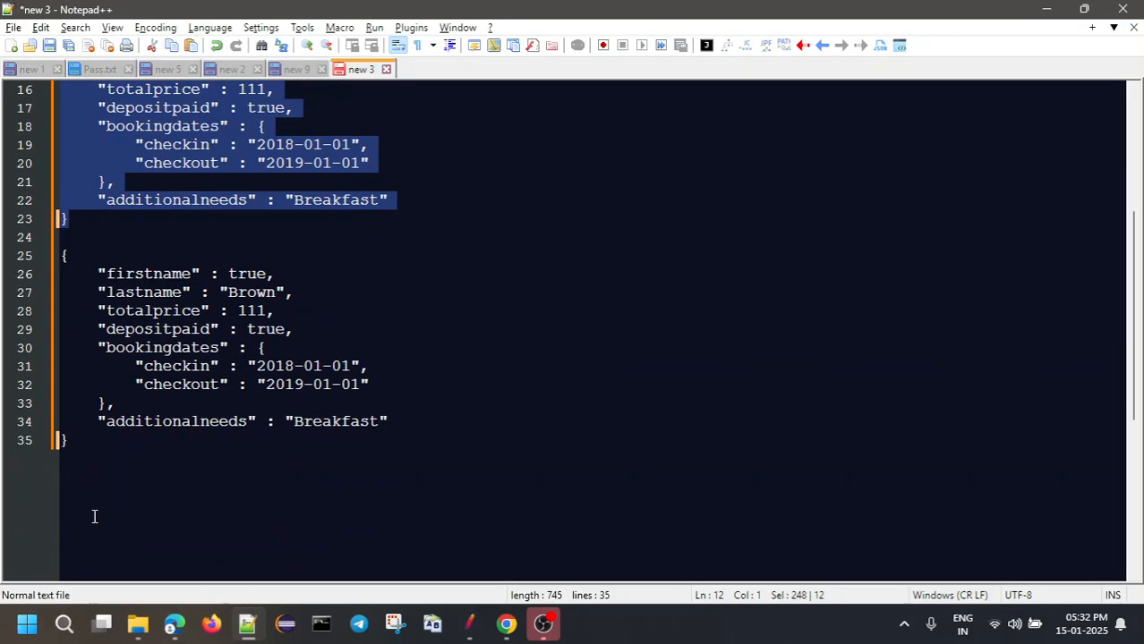
{"action": "left_click_drag", "start_coordinate": [75, 446], "coordinate": [14, 231]}
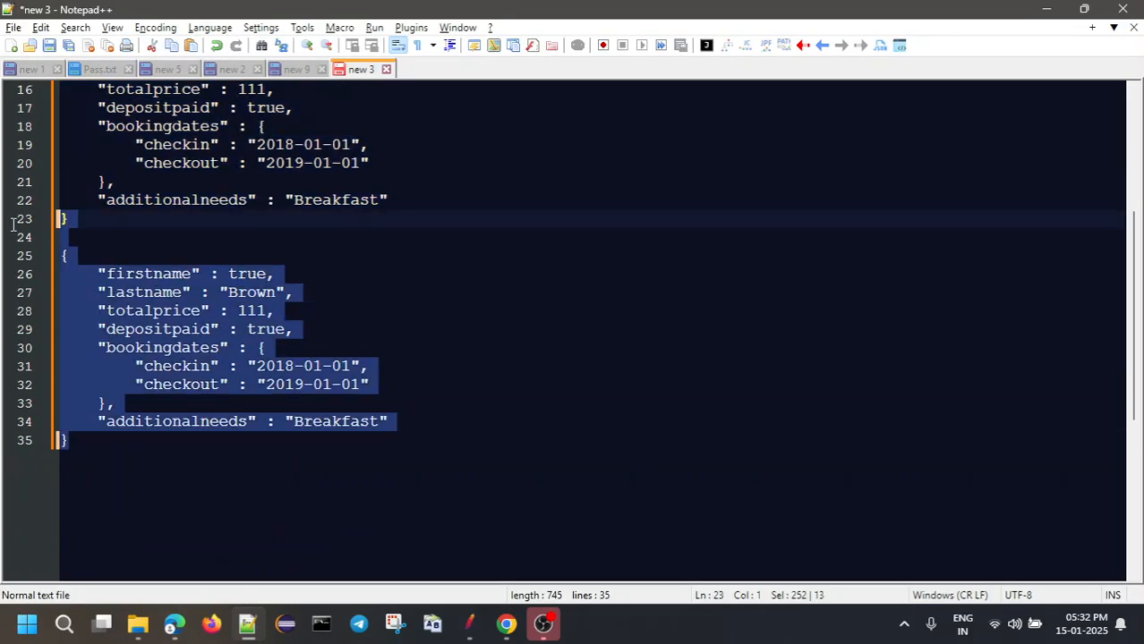
{"action": "left_click", "coordinate": [1045, 9]}
Start the Invalid firstname thread group and inspect the first failed sample in View Results Tree
{"action": "right_click", "coordinate": [98, 145]}
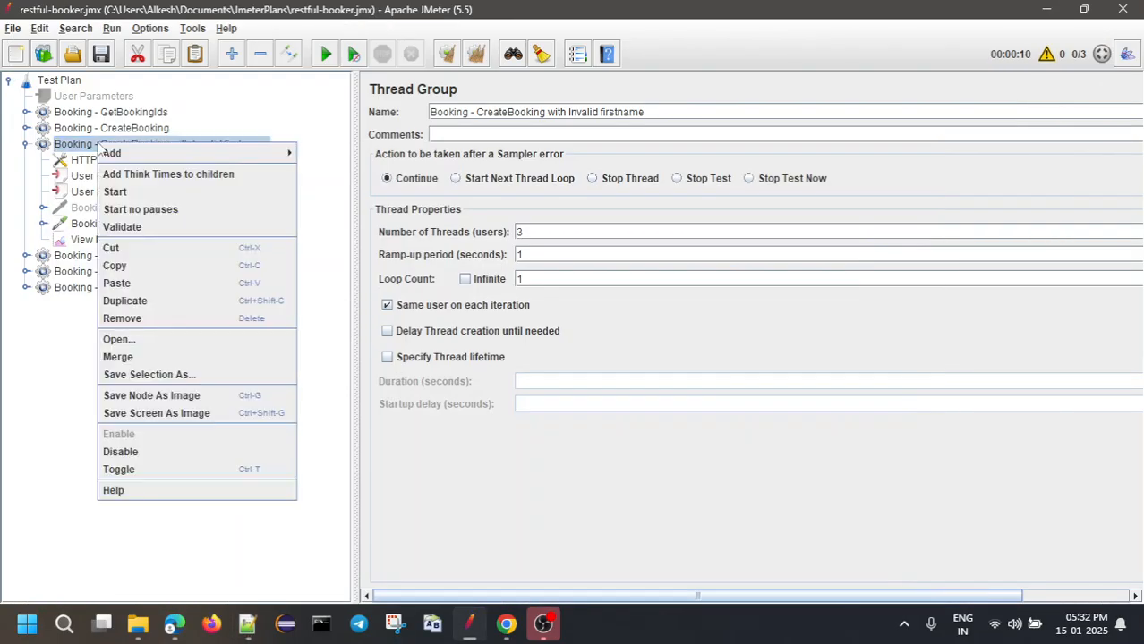
{"action": "left_click", "coordinate": [126, 195]}
{"action": "left_click", "coordinate": [100, 240]}
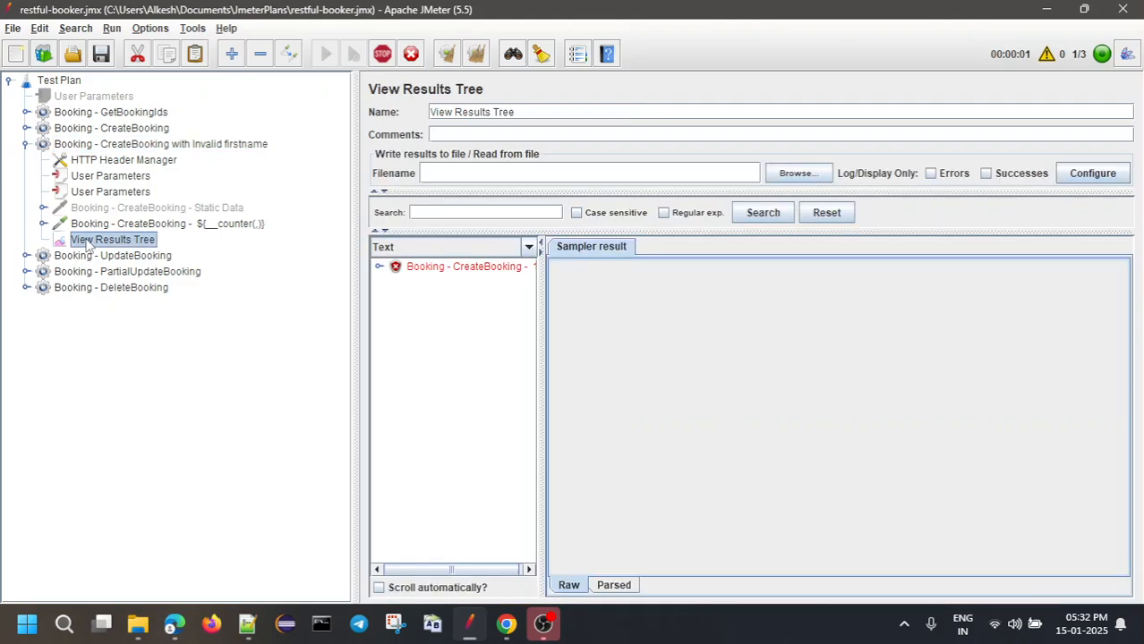
{"action": "left_click_drag", "start_coordinate": [354, 139], "coordinate": [161, 126]}
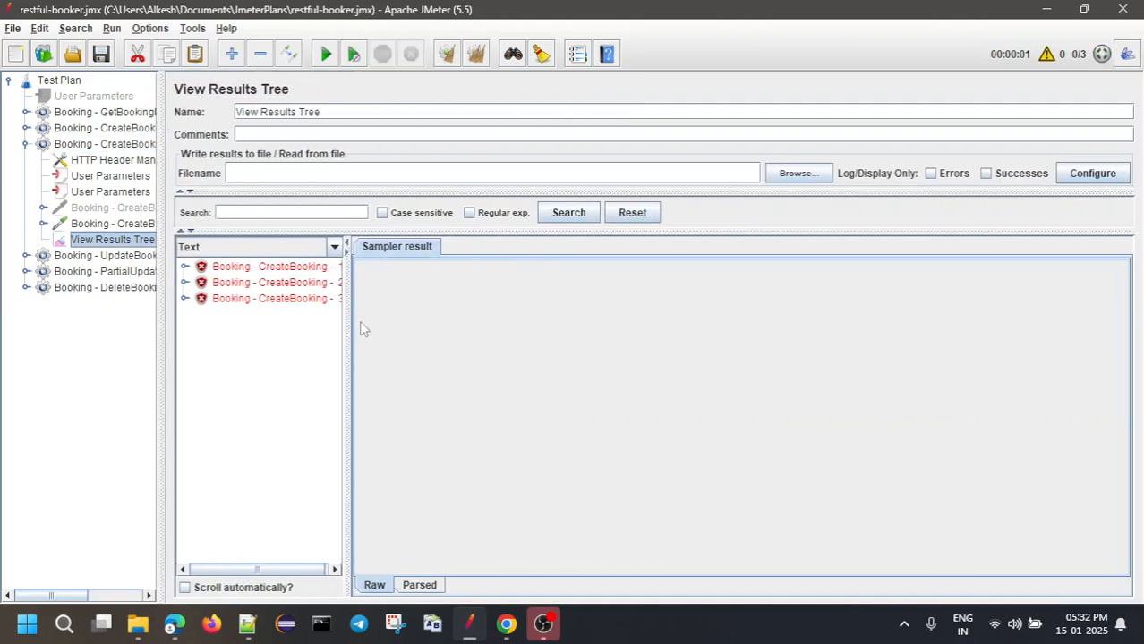
{"action": "left_click_drag", "start_coordinate": [357, 303], "coordinate": [435, 302]}
{"action": "left_click", "coordinate": [292, 268]}
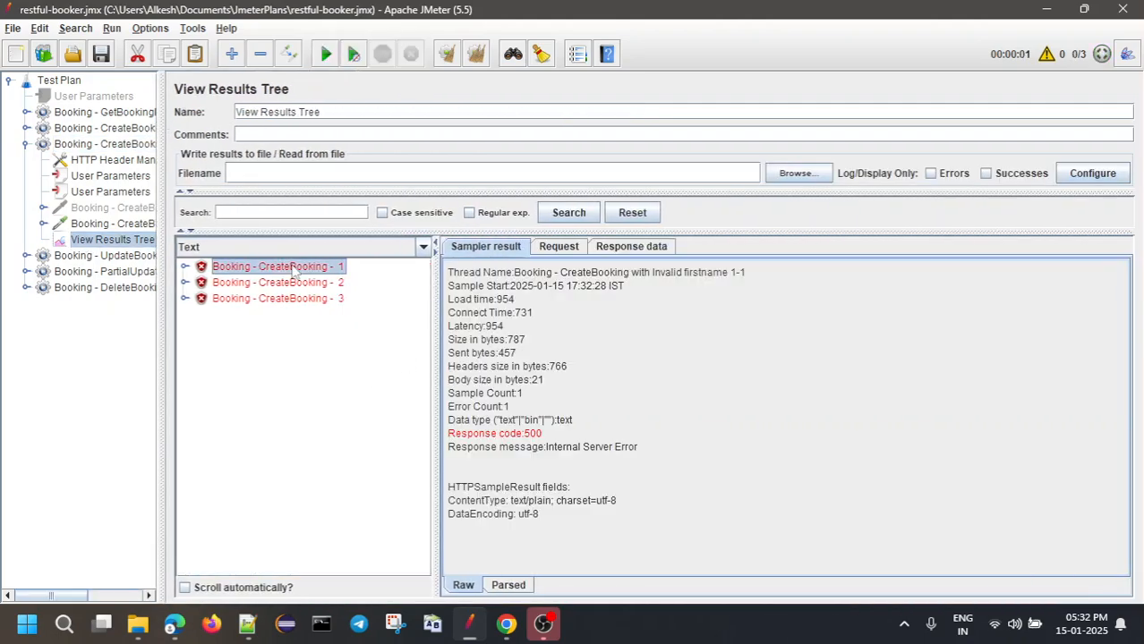
Check request 1's body with firstname 1 unquoted and its 500 Internal Server Error response
{"action": "left_click_drag", "start_coordinate": [161, 228], "coordinate": [261, 219]}
{"action": "left_click", "coordinate": [162, 225]}
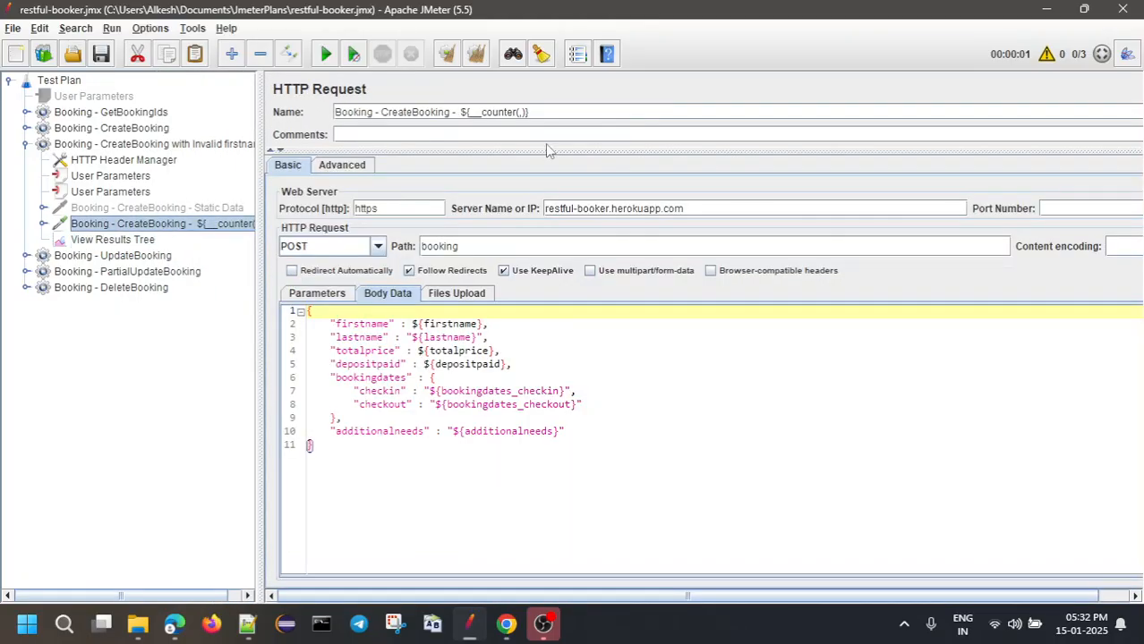
{"action": "left_click_drag", "start_coordinate": [462, 113], "coordinate": [530, 112]}
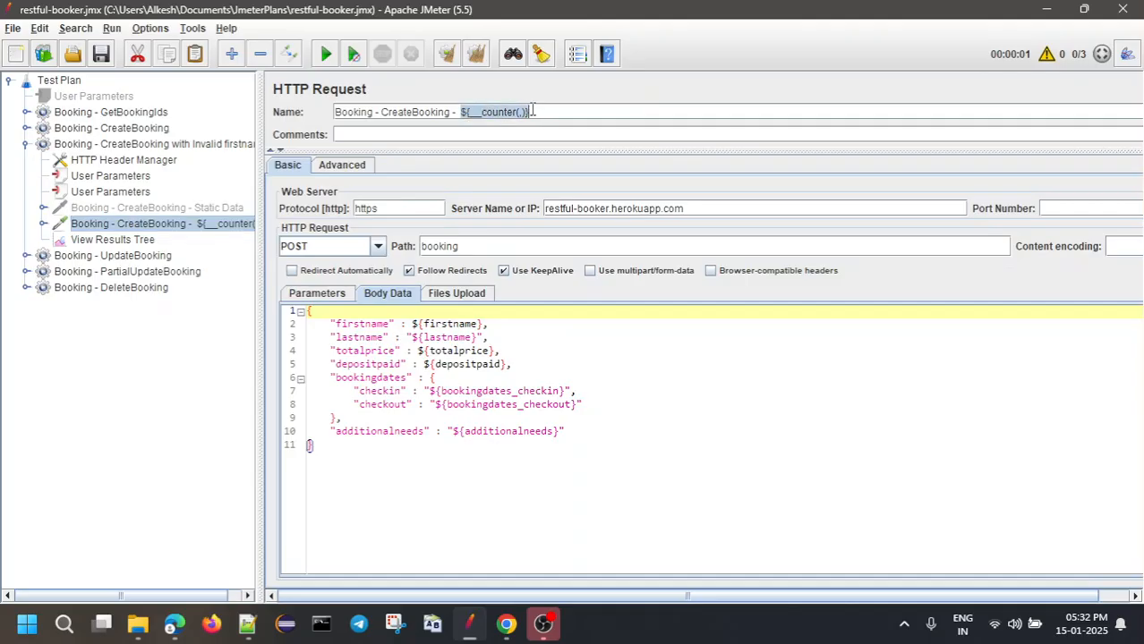
{"action": "left_click", "coordinate": [140, 241]}
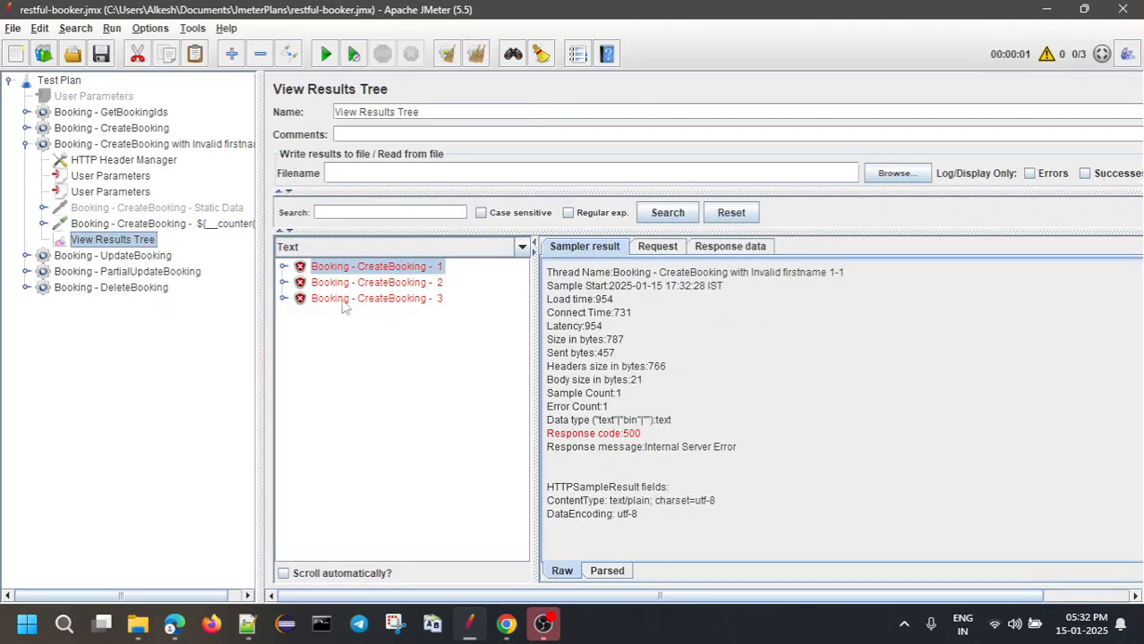
{"action": "left_click", "coordinate": [658, 247]}
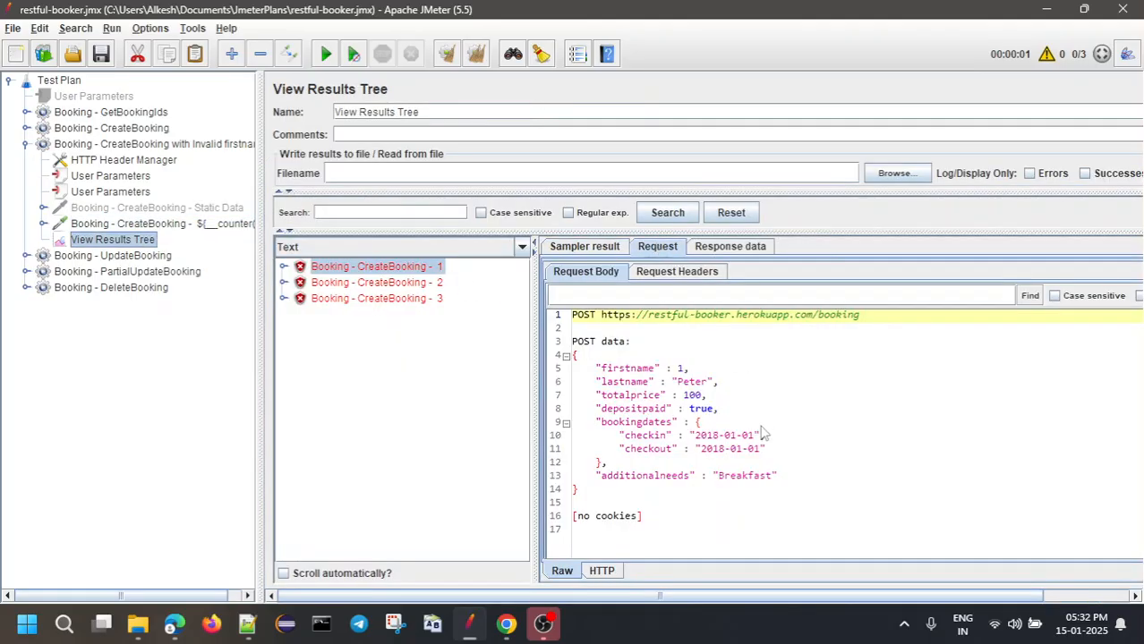
{"action": "left_click_drag", "start_coordinate": [574, 356], "coordinate": [583, 498]}
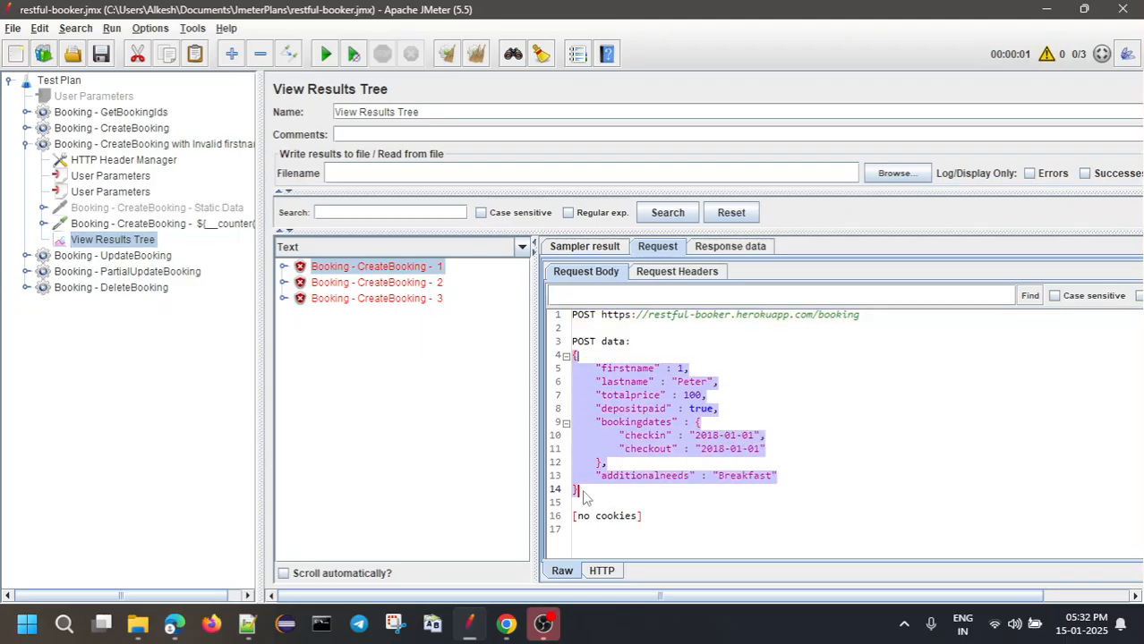
{"action": "left_click", "coordinate": [678, 383]}
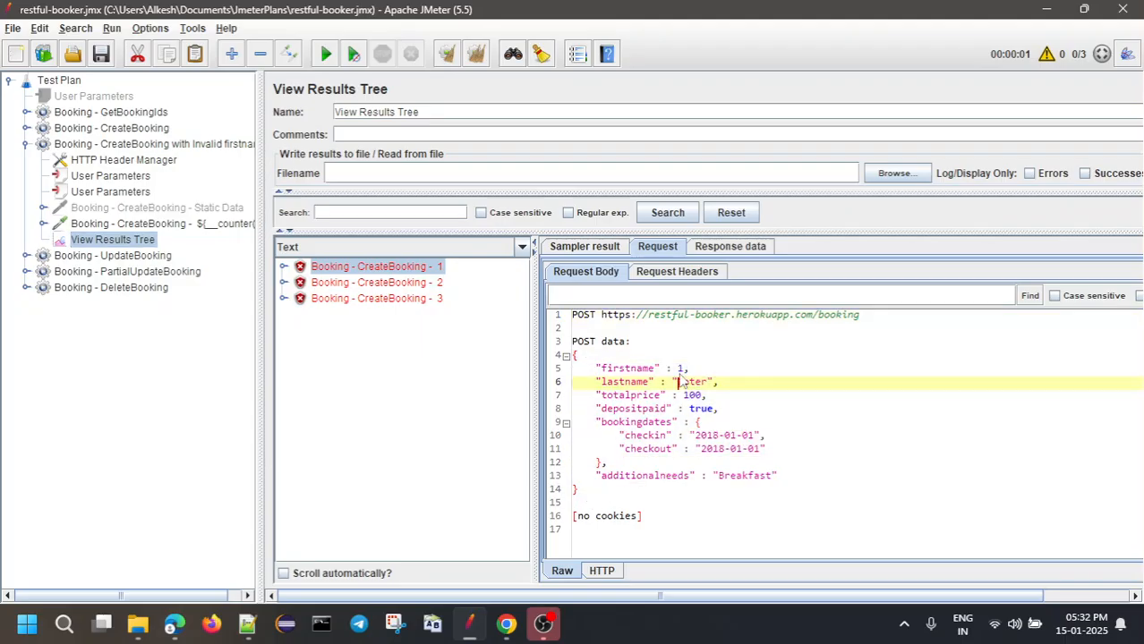
{"action": "left_click", "coordinate": [721, 251]}
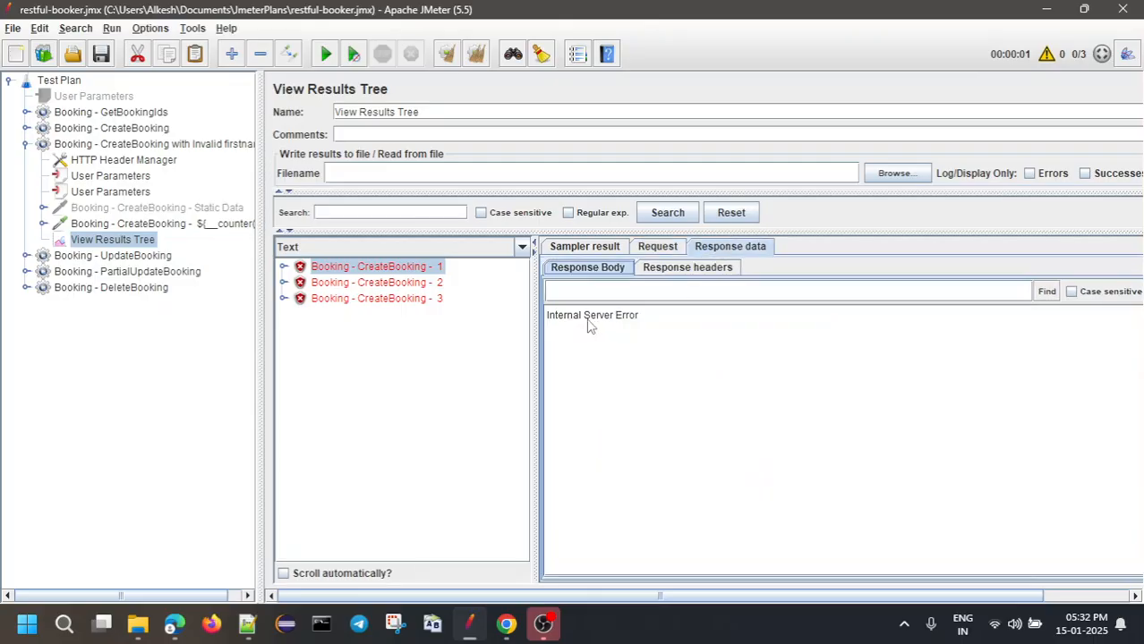
{"action": "left_click_drag", "start_coordinate": [546, 320], "coordinate": [645, 323]}
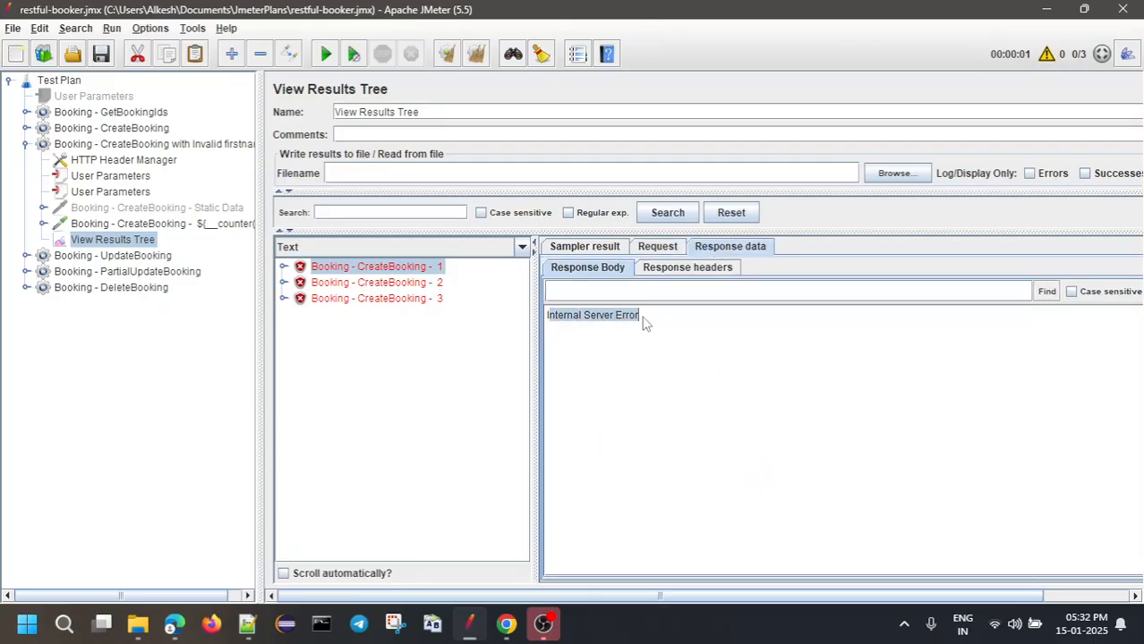
Expand request 1's assertions to show the bookingid and firstname failures
{"action": "double_click", "coordinate": [324, 271]}
{"action": "left_click", "coordinate": [327, 283]}
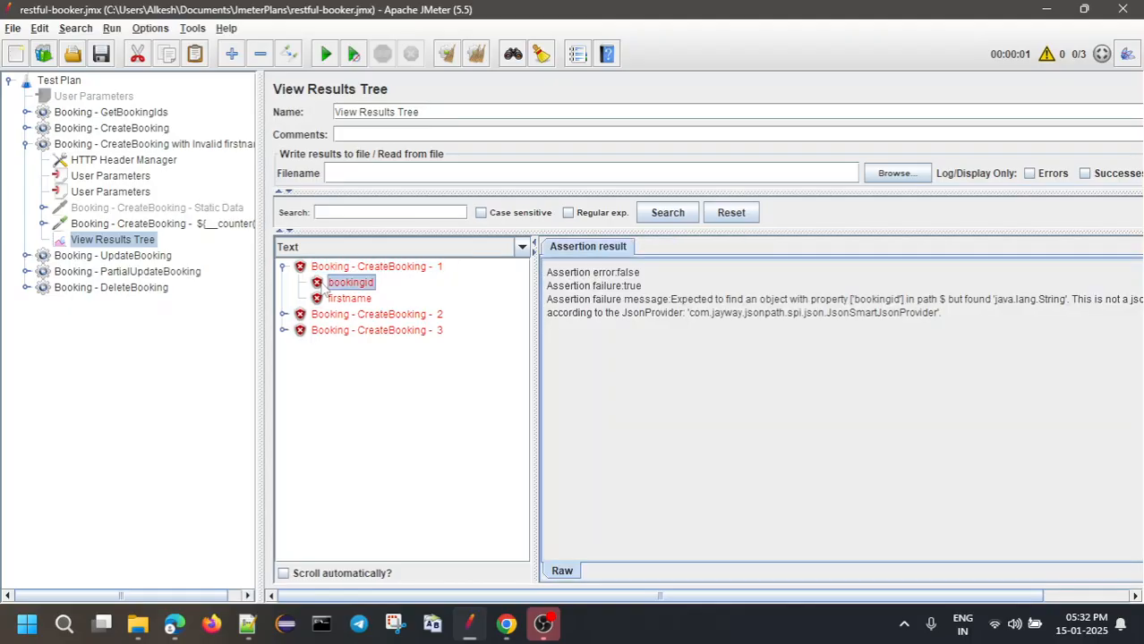
{"action": "left_click", "coordinate": [341, 300]}
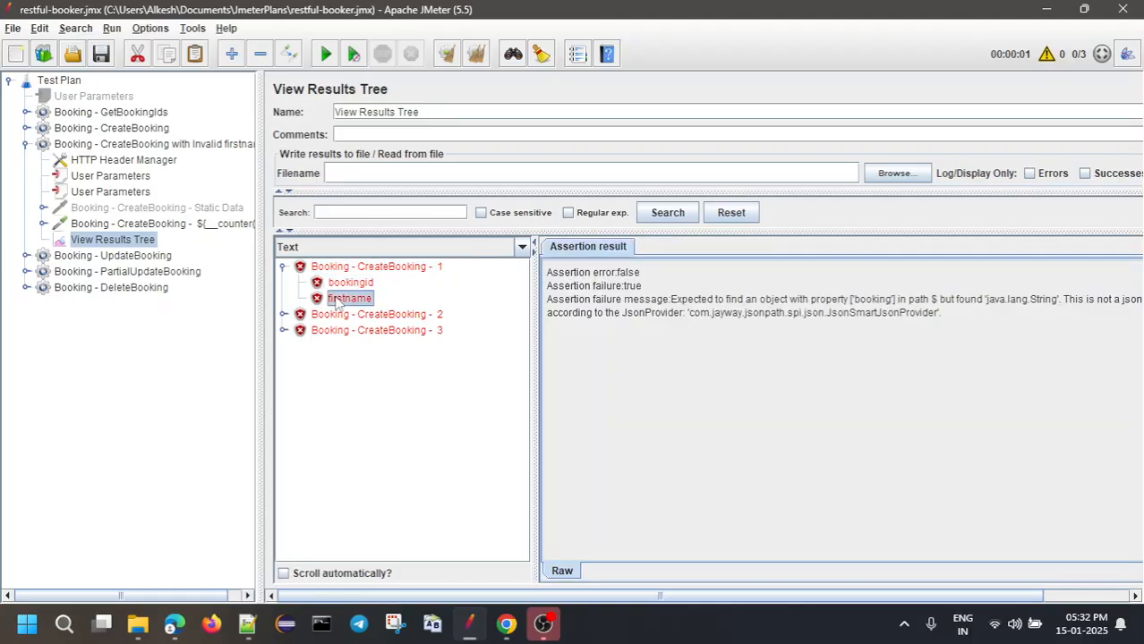
Remove the bookingid and firstname assertions from the invalid-firstname CreateBooking request
{"action": "double_click", "coordinate": [122, 225]}
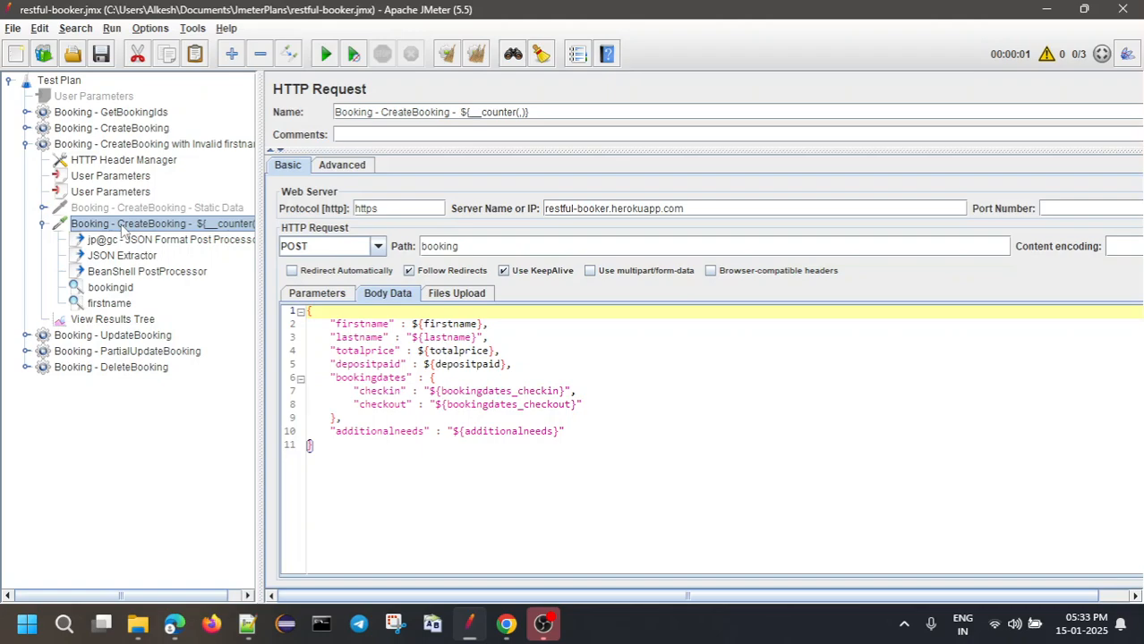
{"action": "left_click_drag", "start_coordinate": [258, 217], "coordinate": [313, 218]}
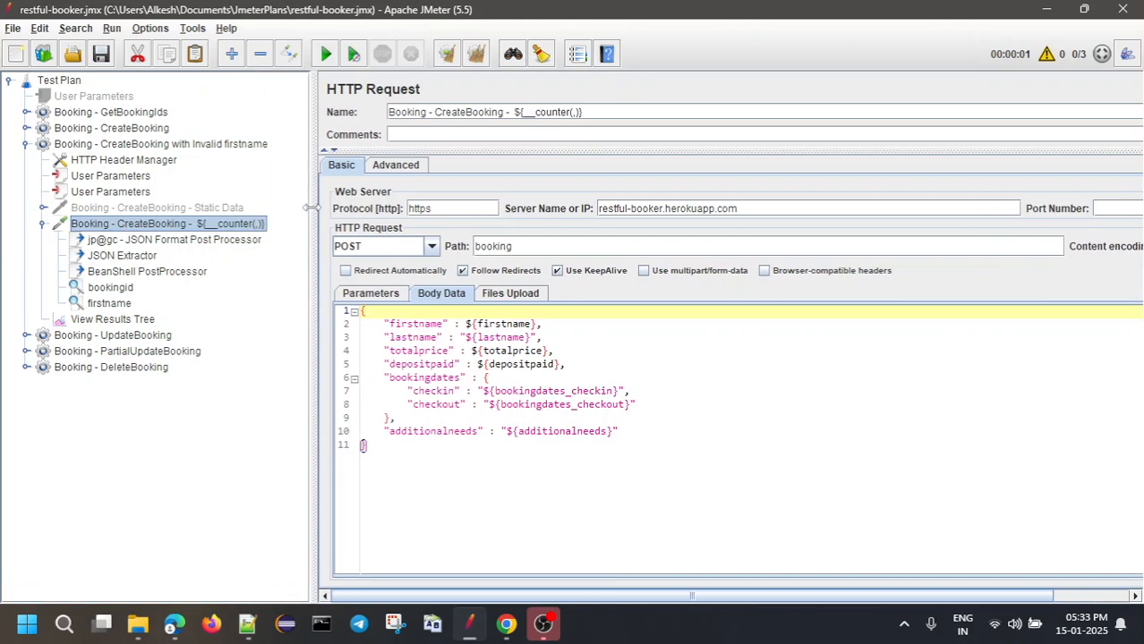
{"action": "left_click", "coordinate": [115, 289]}
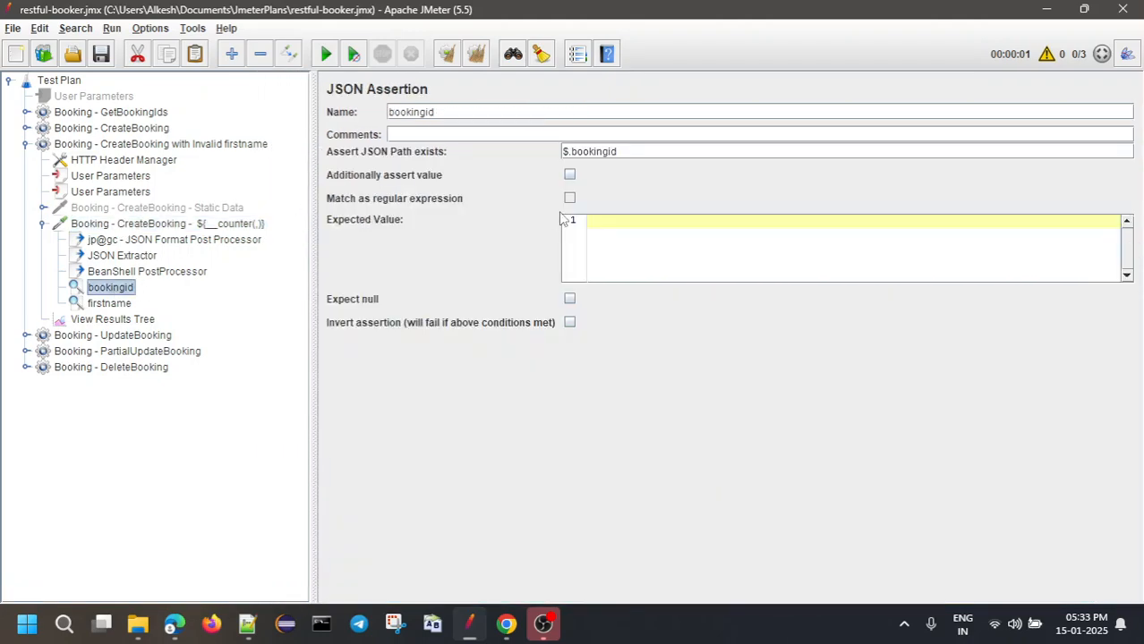
{"action": "left_click_drag", "start_coordinate": [628, 149], "coordinate": [560, 144]}
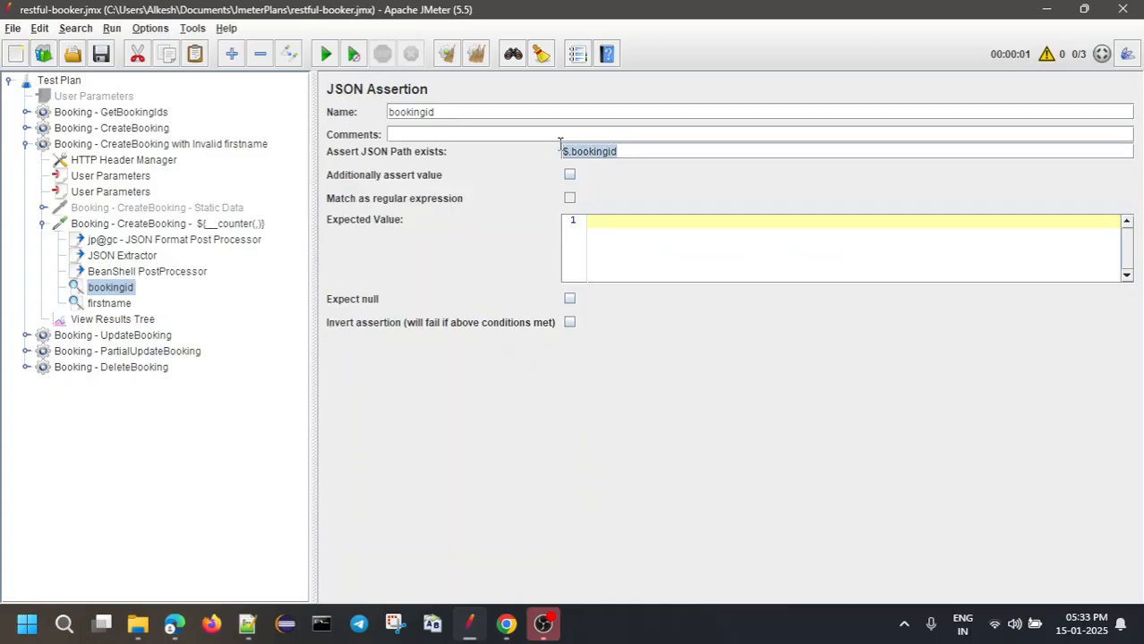
{"action": "right_click", "coordinate": [108, 293]}
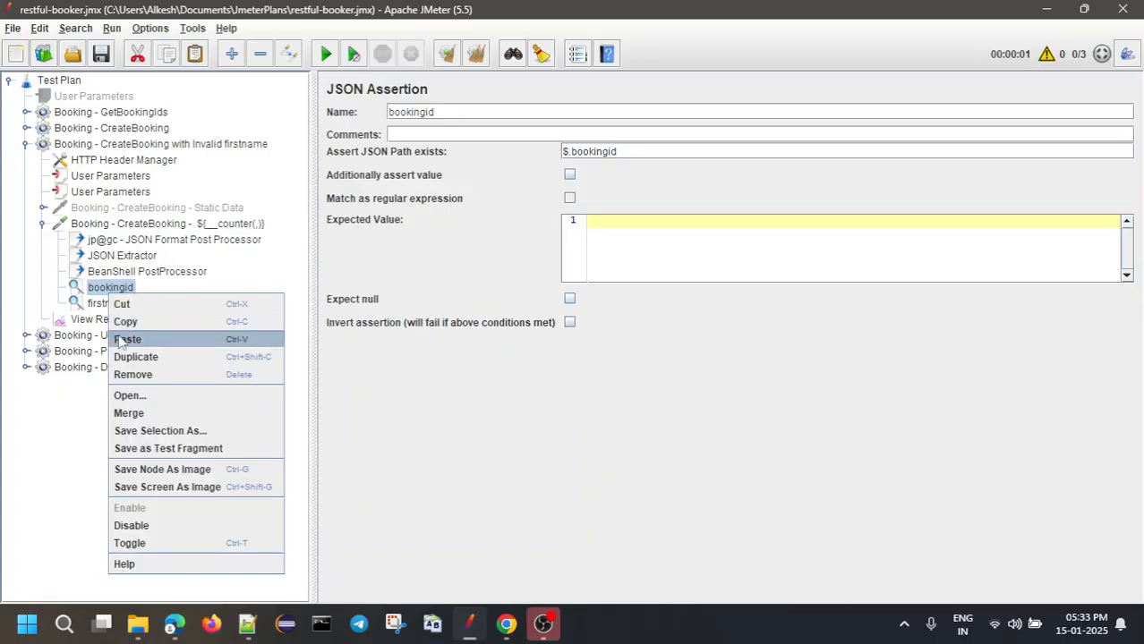
{"action": "left_click", "coordinate": [136, 376]}
{"action": "left_click", "coordinate": [548, 325]}
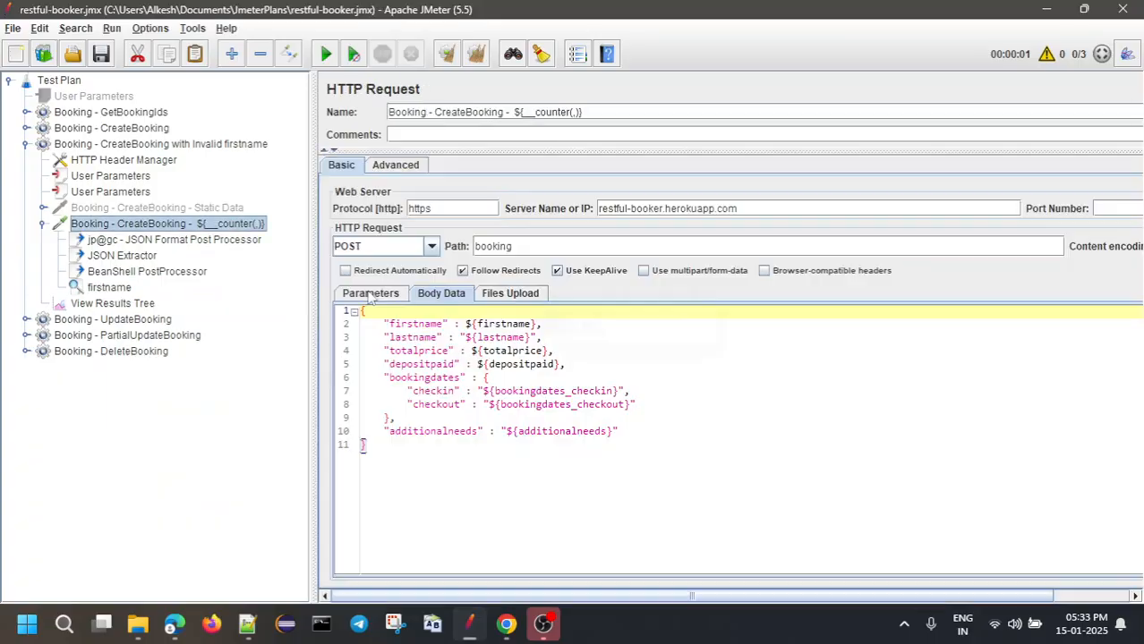
{"action": "right_click", "coordinate": [109, 288]}
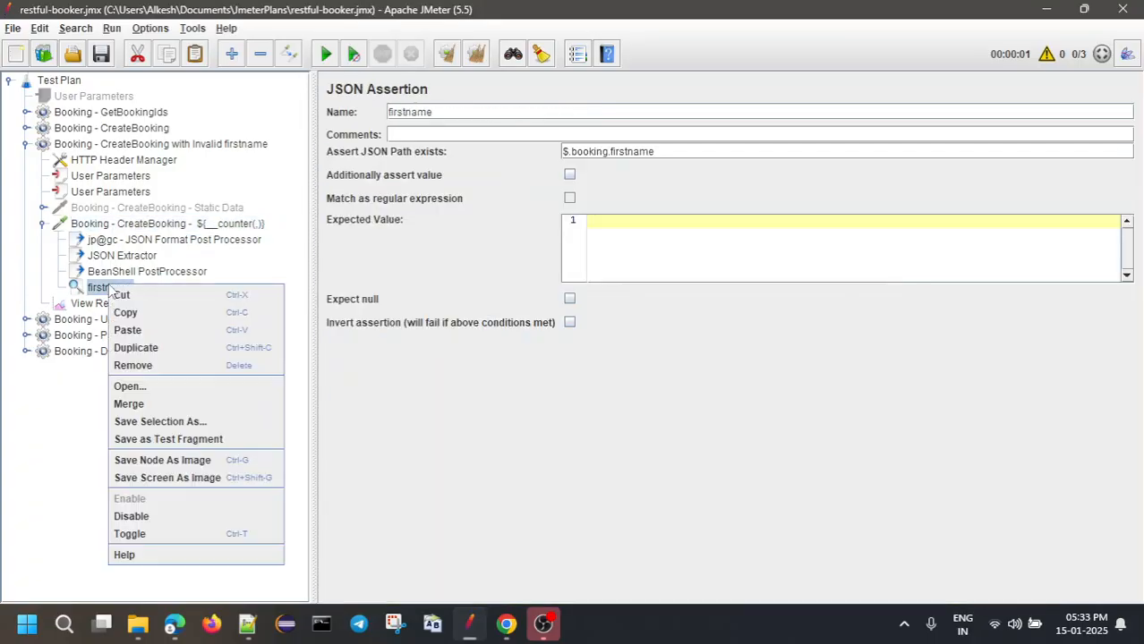
{"action": "left_click", "coordinate": [134, 376]}
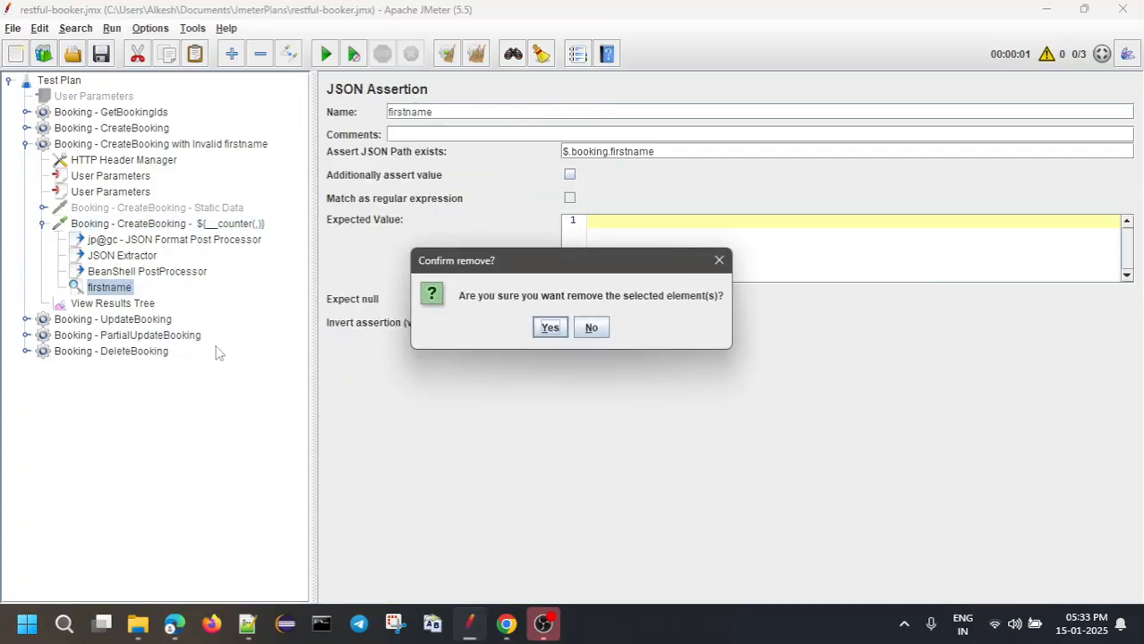
{"action": "left_click", "coordinate": [549, 325]}
Remove the BeanShell PostProcessor and the JSON Extractor from the request
{"action": "left_click", "coordinate": [171, 273]}
{"action": "right_click", "coordinate": [171, 273]}
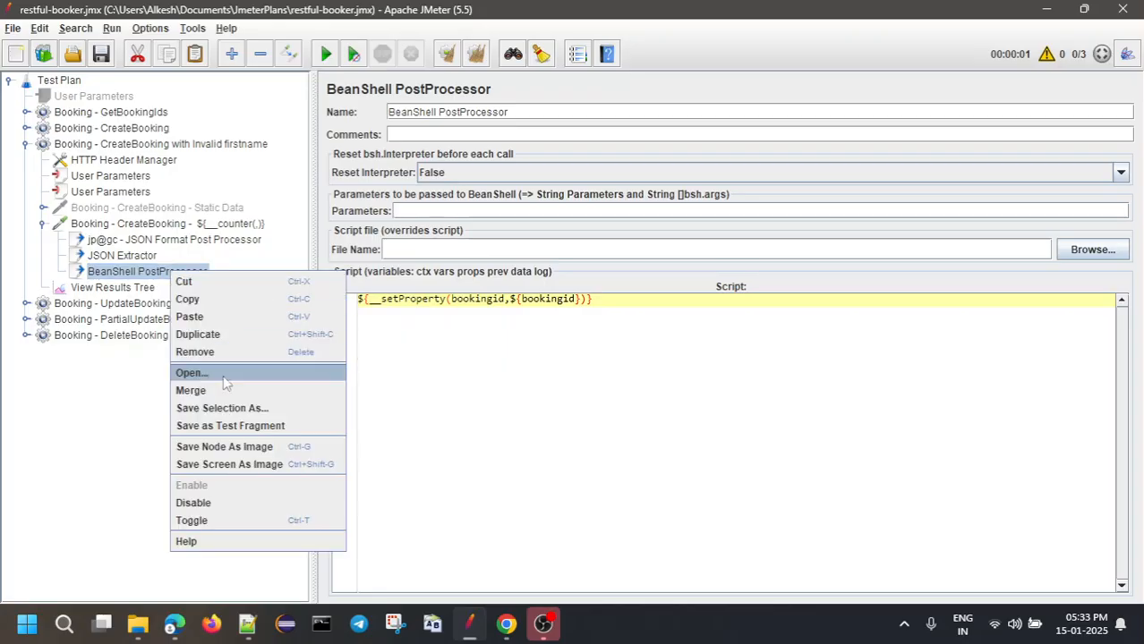
{"action": "left_click", "coordinate": [222, 358]}
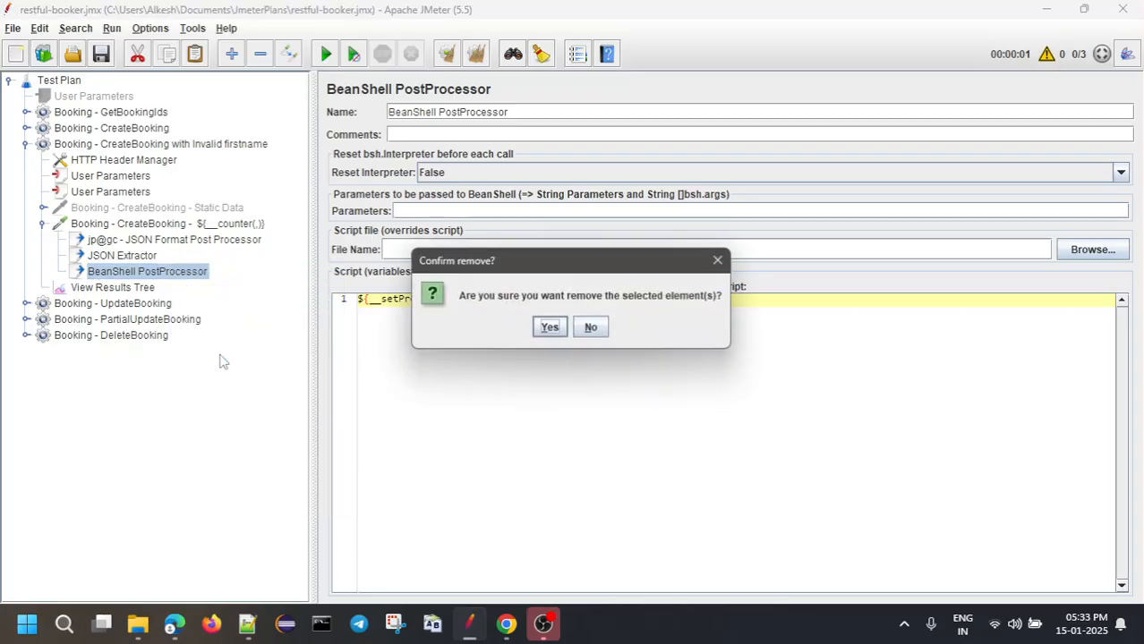
{"action": "left_click", "coordinate": [546, 326]}
{"action": "left_click", "coordinate": [120, 256]}
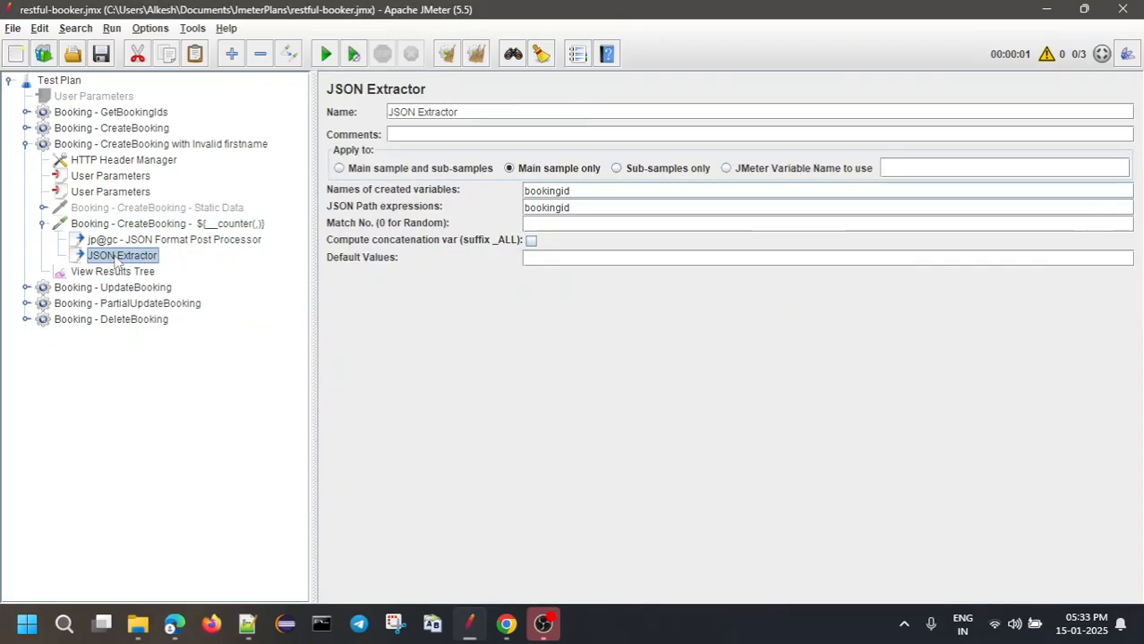
{"action": "right_click", "coordinate": [120, 256]}
{"action": "left_click", "coordinate": [143, 335]}
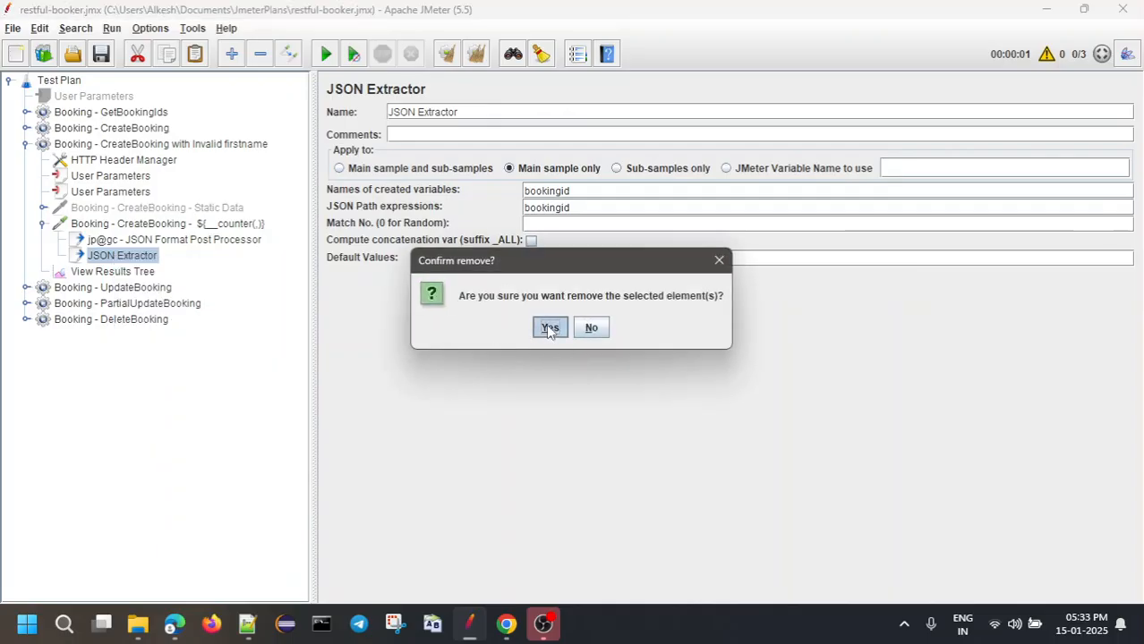
{"action": "left_click", "coordinate": [549, 329]}
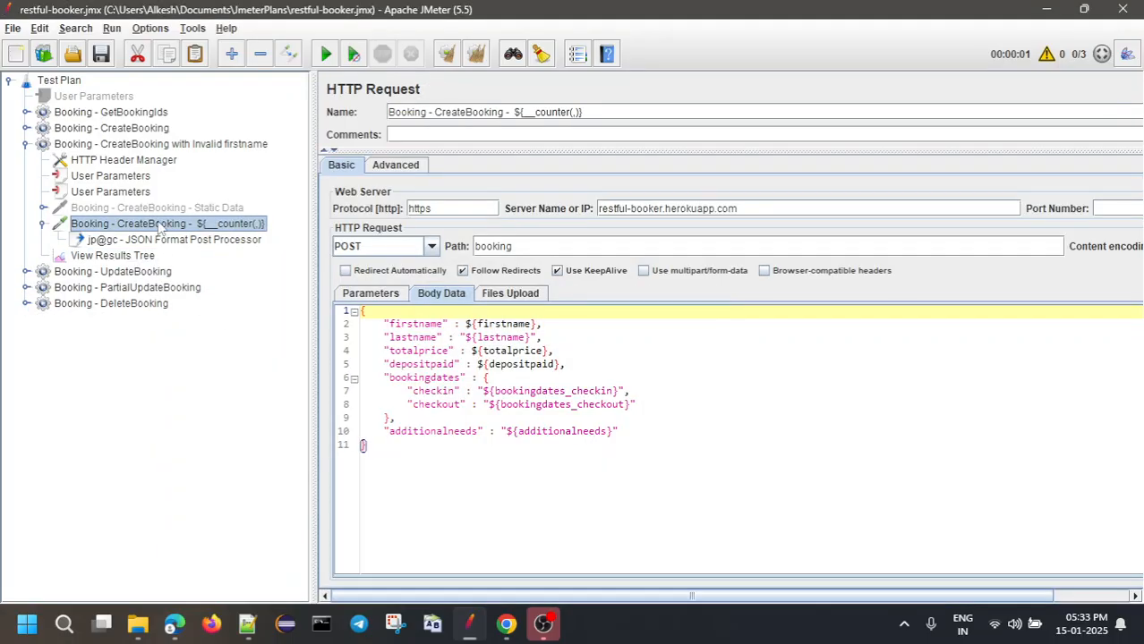
Add a Response Assertion to the CreateBooking request and check the earlier result's 500 response code
{"action": "right_click", "coordinate": [159, 227]}
{"action": "mouse_move", "coordinate": [207, 234]}
{"action": "mouse_move", "coordinate": [417, 236]}
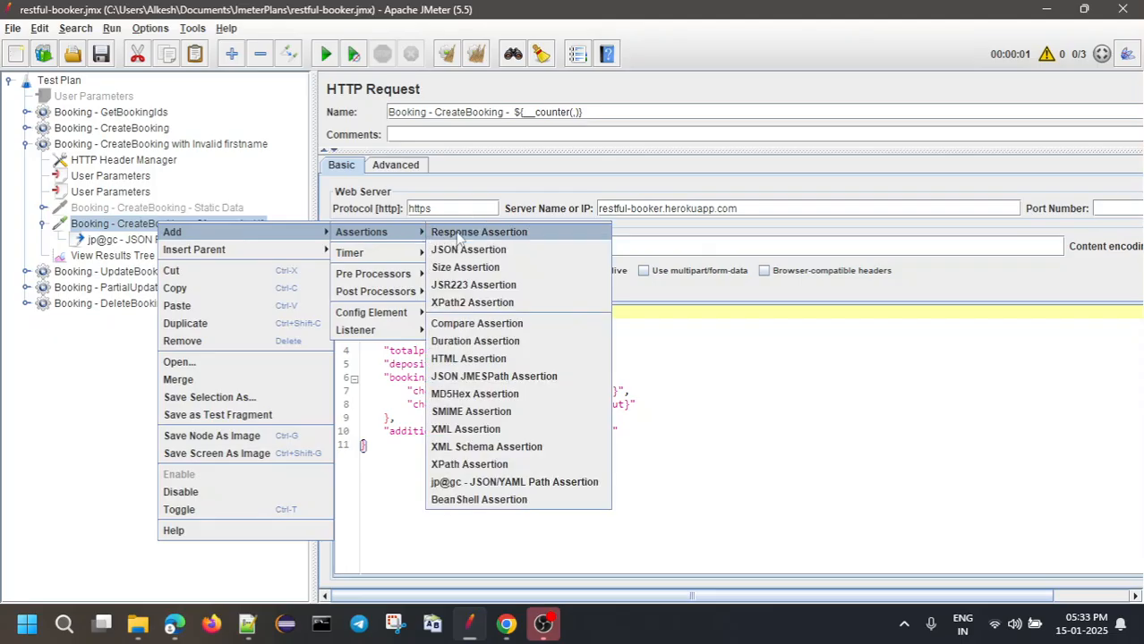
{"action": "left_click", "coordinate": [458, 234]}
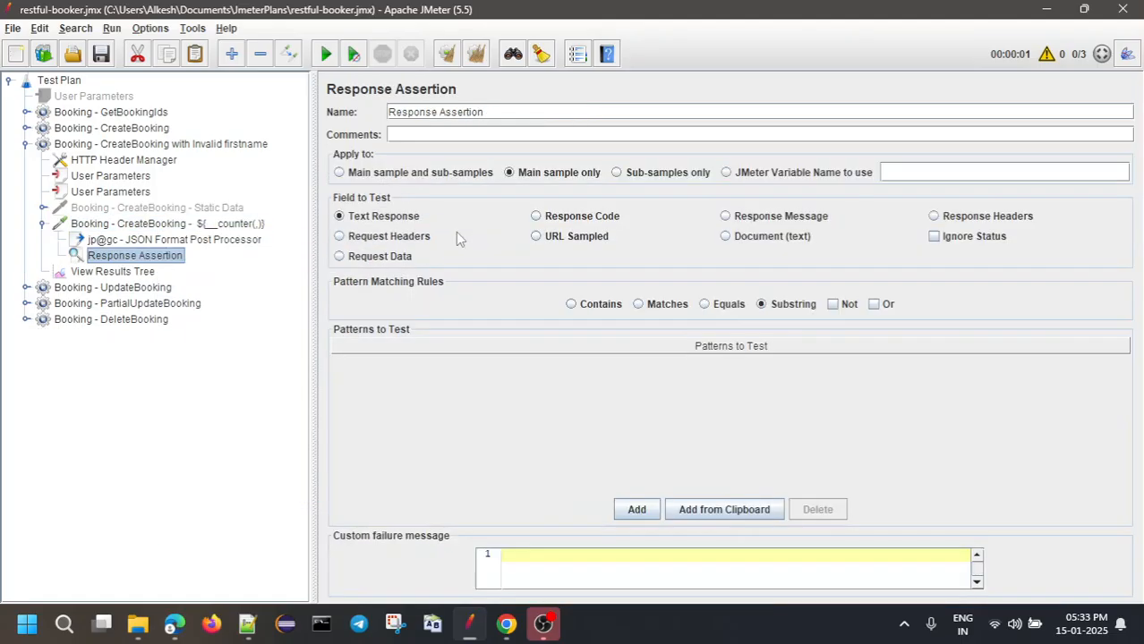
{"action": "left_click", "coordinate": [87, 227]}
{"action": "left_click", "coordinate": [92, 273]}
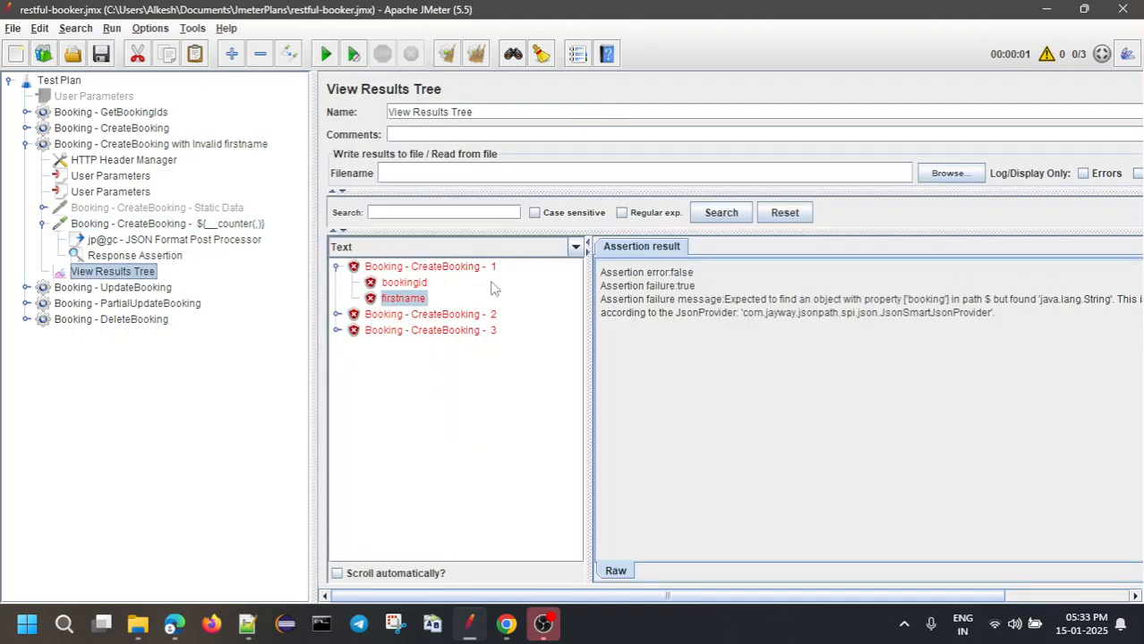
{"action": "left_click", "coordinate": [465, 269]}
{"action": "double_click", "coordinate": [685, 434]}
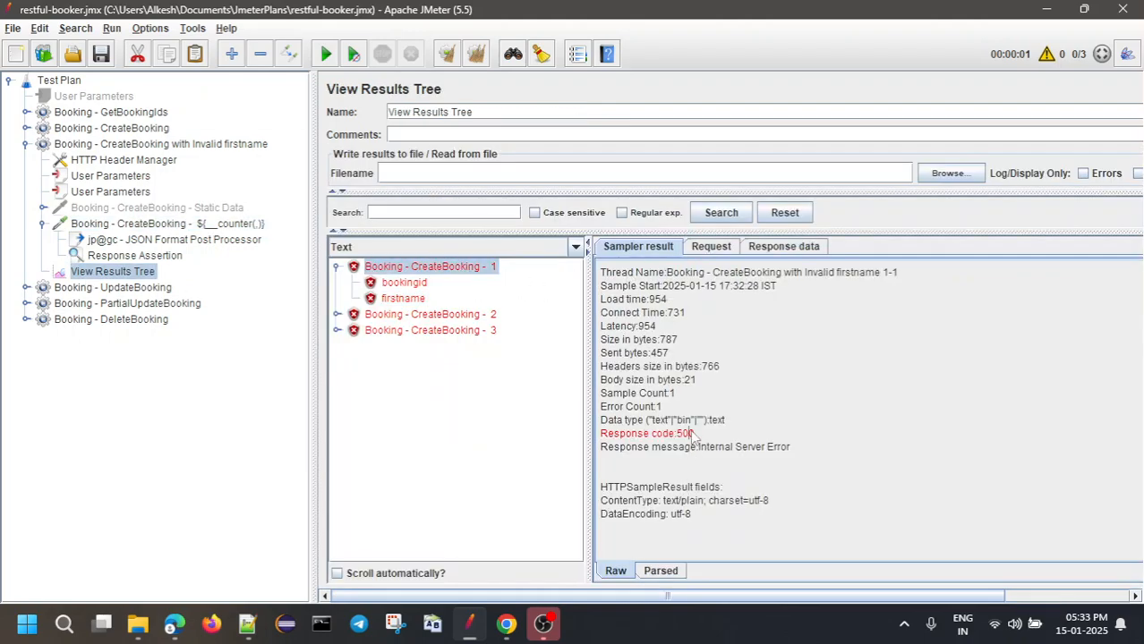
Set the Response Assertion to check Response Code with Equals matching and pattern 500
{"action": "left_click", "coordinate": [131, 257]}
{"action": "left_click", "coordinate": [565, 221]}
{"action": "left_click", "coordinate": [637, 510]}
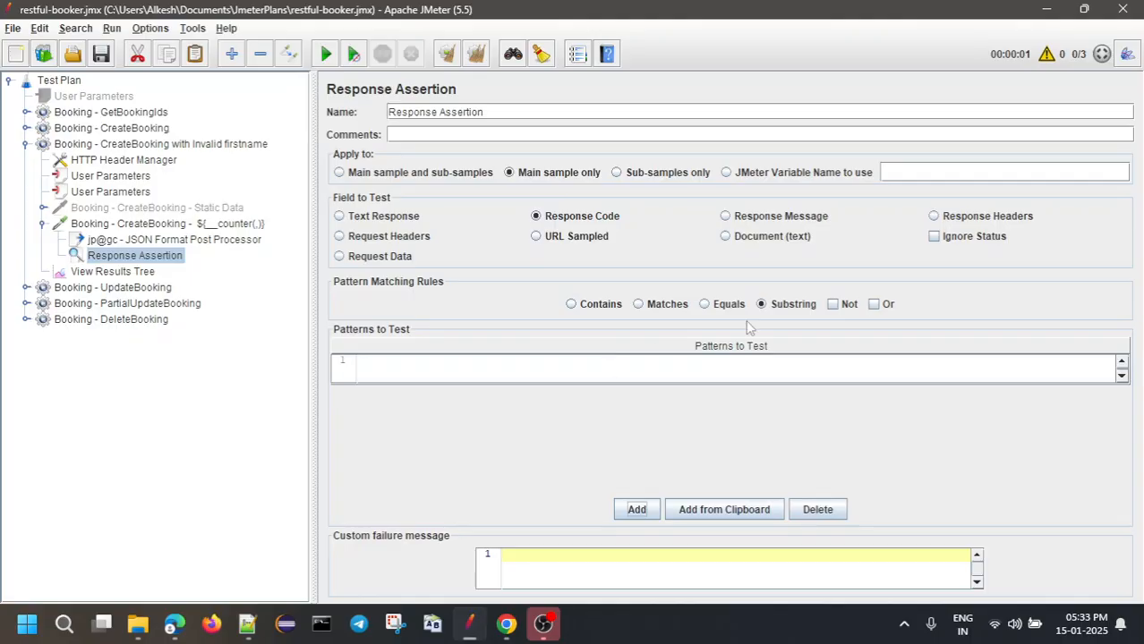
{"action": "left_click", "coordinate": [708, 304]}
{"action": "left_click", "coordinate": [616, 360]}
{"action": "left_click", "coordinate": [616, 360]}
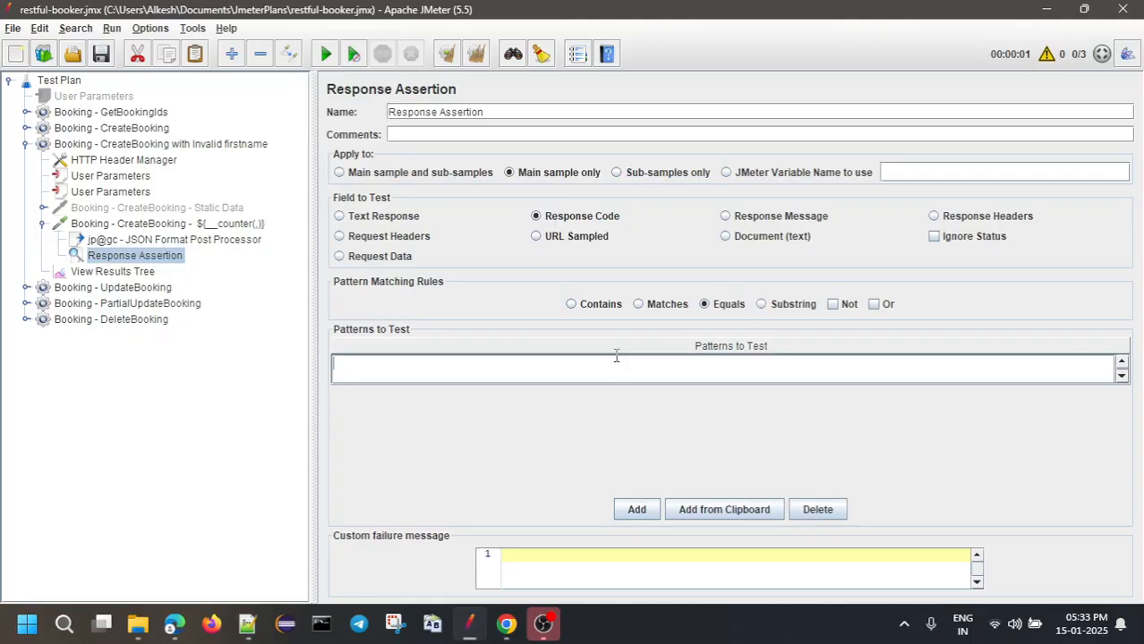
Copy the 'Internal Server Error' response text and duplicate the Response Assertion
{"action": "left_click", "coordinate": [92, 274]}
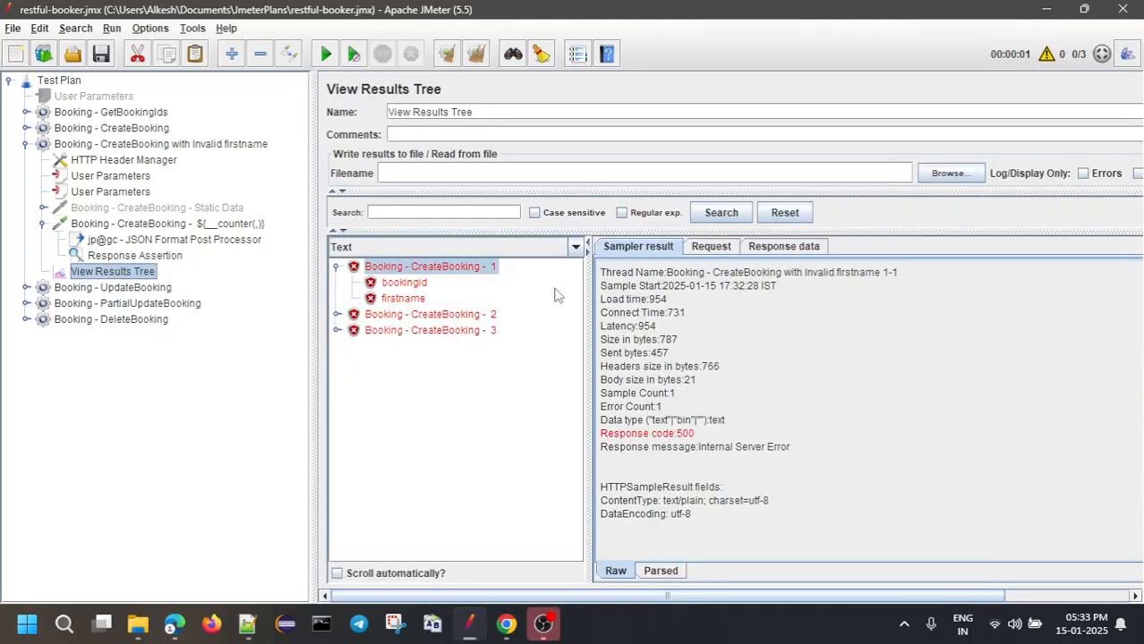
{"action": "left_click", "coordinate": [784, 247]}
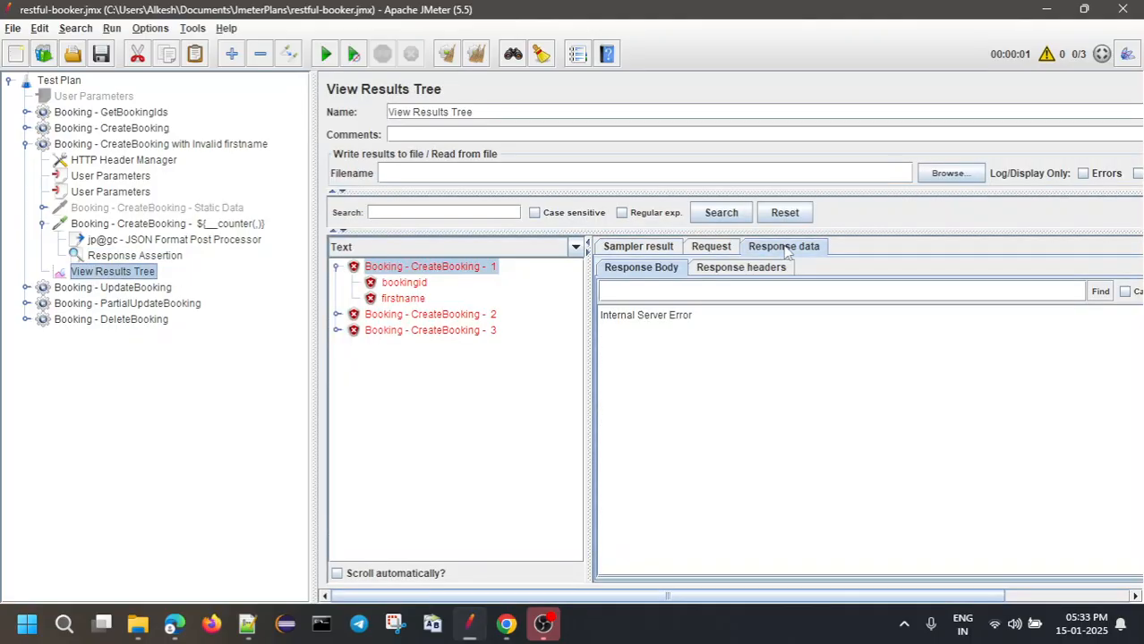
{"action": "left_click_drag", "start_coordinate": [698, 318], "coordinate": [591, 320]}
{"action": "double_click", "coordinate": [701, 321]}
{"action": "triple_click", "coordinate": [701, 321]}
{"action": "key", "text": "ctrl+c"}
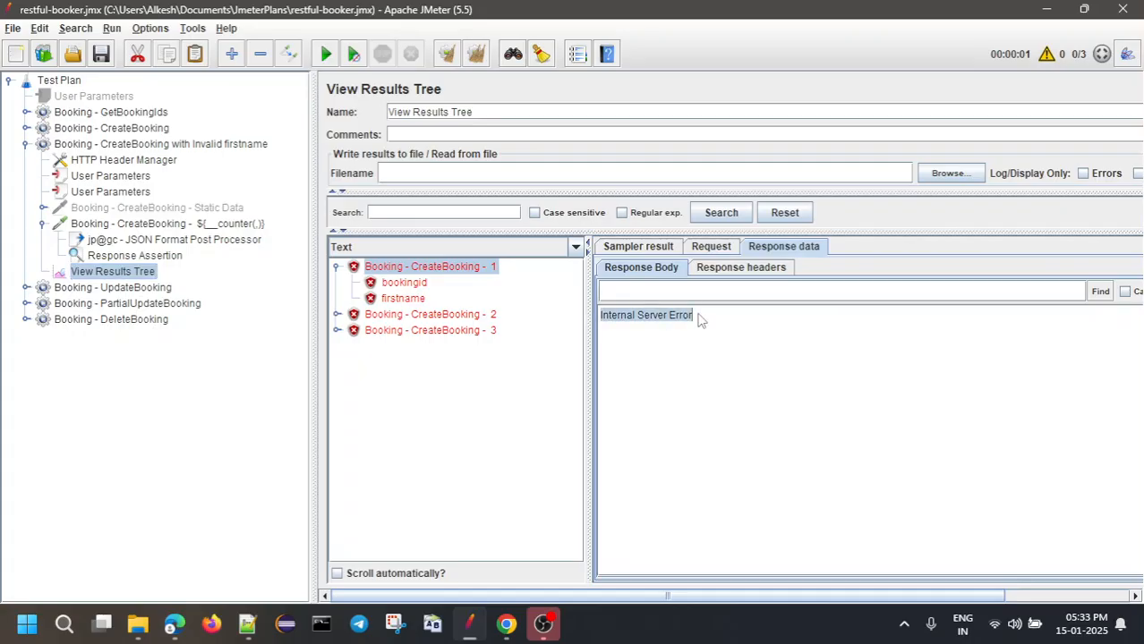
{"action": "right_click", "coordinate": [134, 259]}
{"action": "left_click", "coordinate": [161, 310]}
Rename the copy to Response Message, requiring Text Response to equal 'Internal Server Error', and save
{"action": "left_click", "coordinate": [165, 273]}
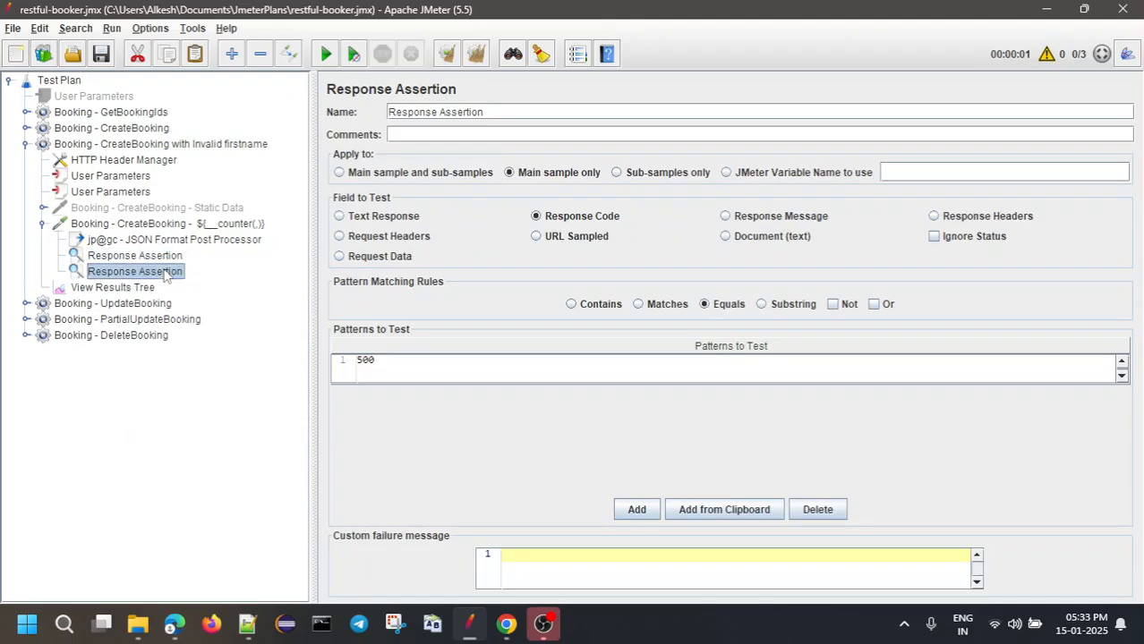
{"action": "double_click", "coordinate": [458, 114]}
{"action": "type", "text": "Messag"}
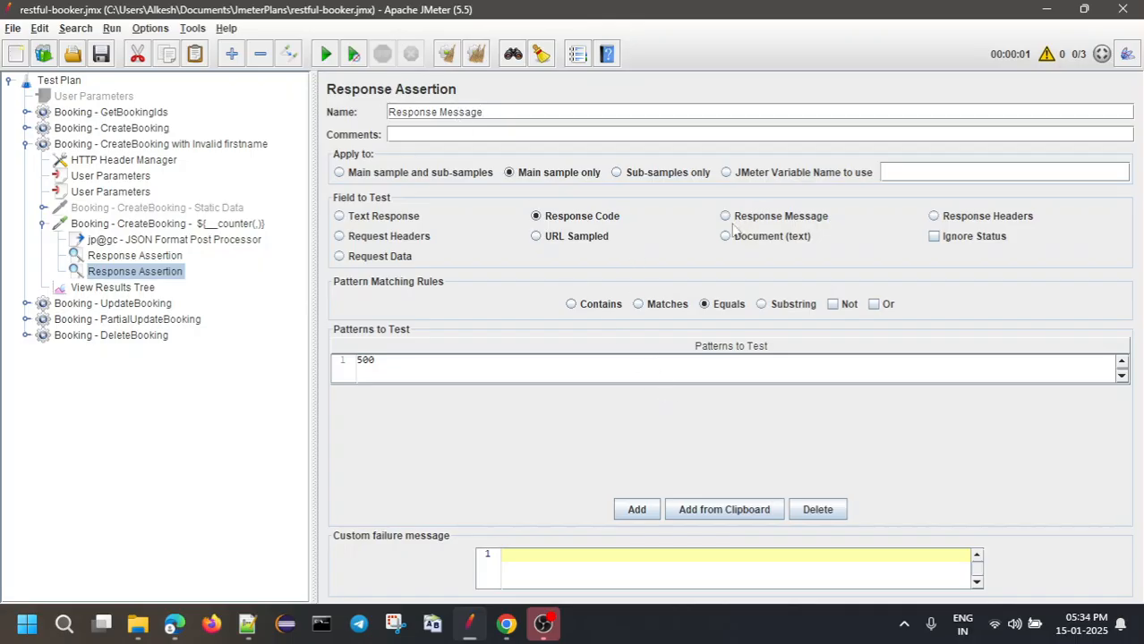
{"action": "left_click", "coordinate": [399, 219]}
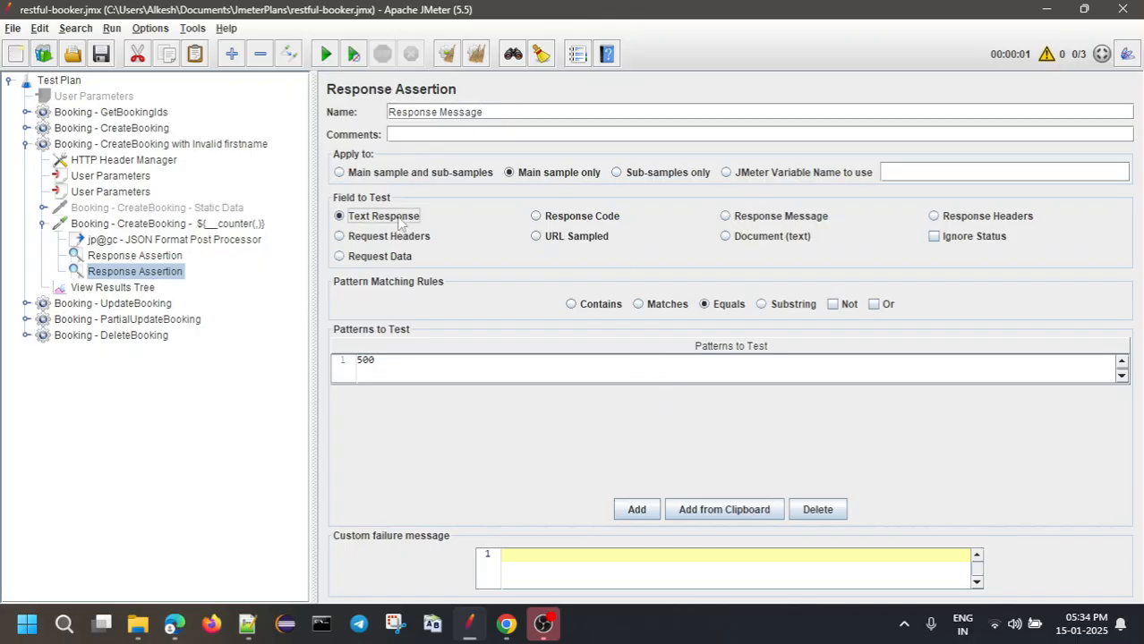
{"action": "double_click", "coordinate": [541, 373]}
{"action": "key", "text": "ctrl+a"}
{"action": "key", "text": "ctrl+v"}
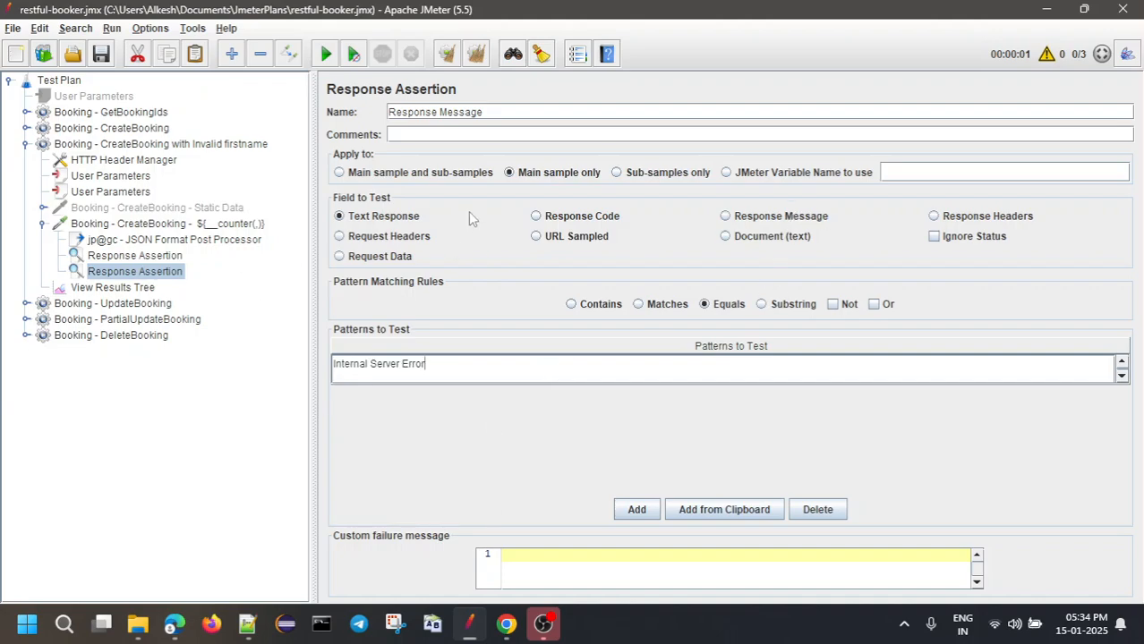
{"action": "key", "text": "ctrl+s"}
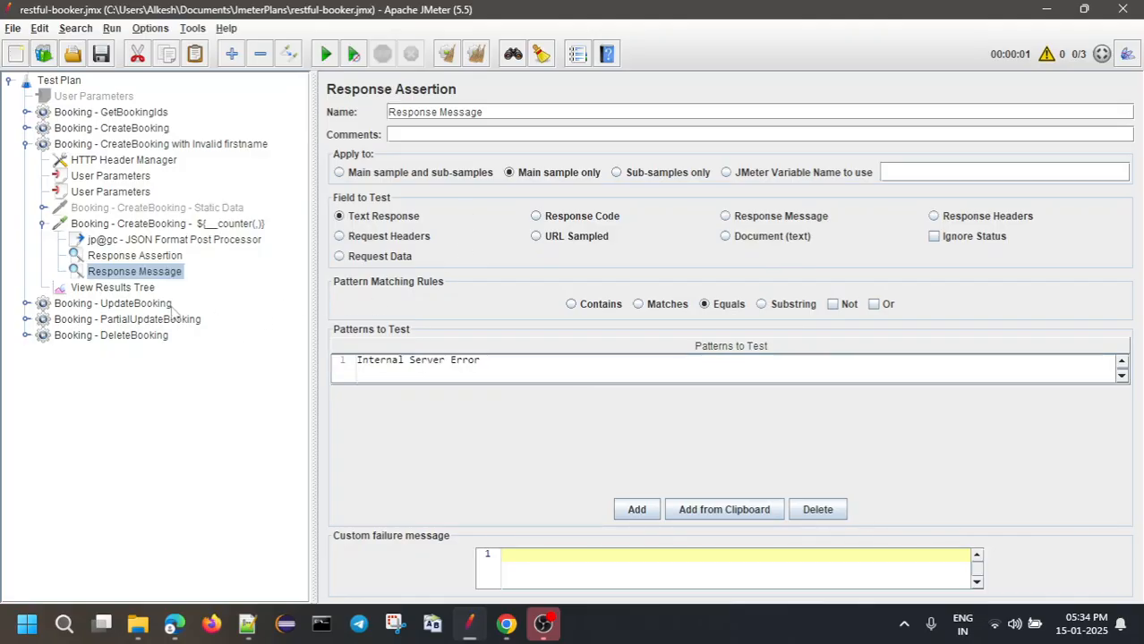
{"action": "left_click", "coordinate": [88, 291]}
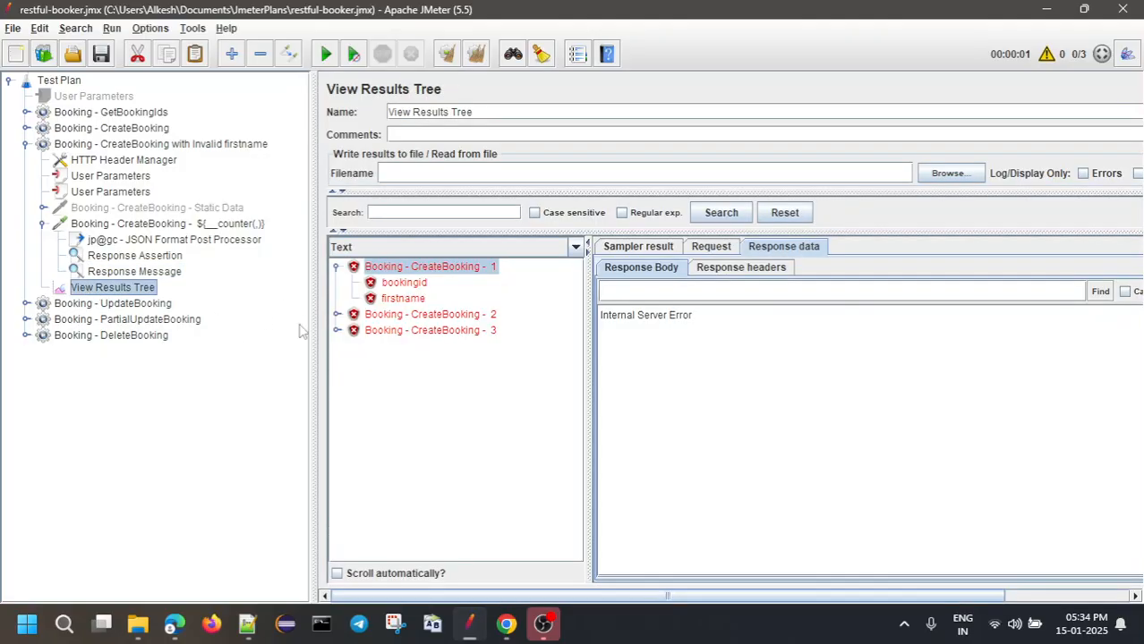
Clear the results and run the invalid-firstname thread group without pauses
{"action": "left_click", "coordinate": [447, 54]}
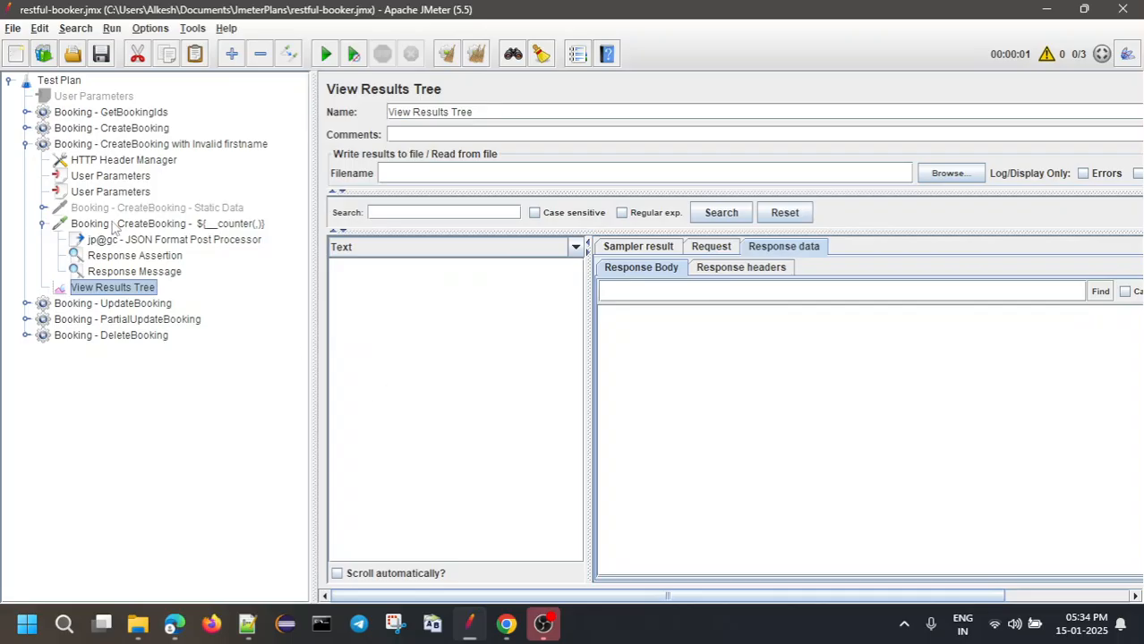
{"action": "right_click", "coordinate": [99, 145]}
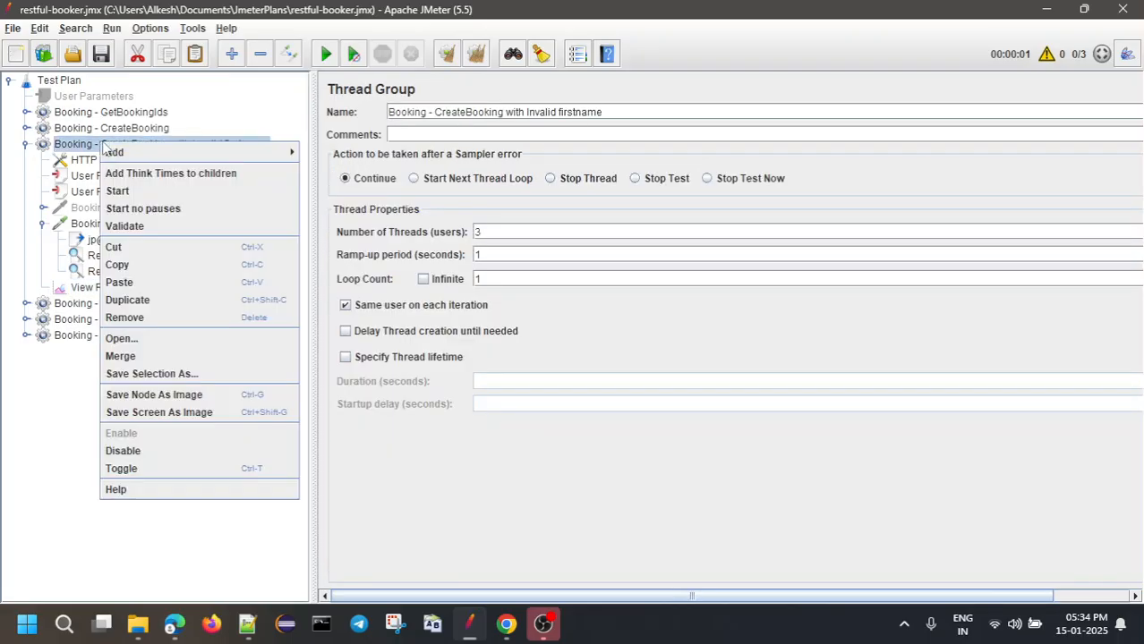
{"action": "left_click", "coordinate": [148, 209]}
{"action": "left_click", "coordinate": [115, 288]}
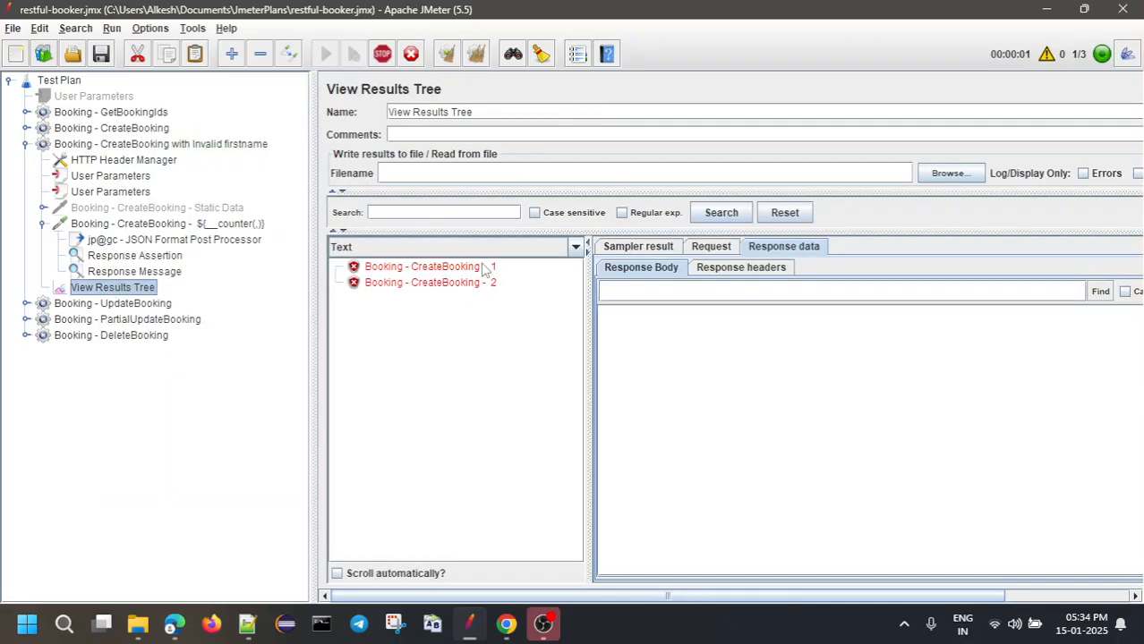
Inspect the three failed requests' bodies and the third request's Response code 500
{"action": "left_click", "coordinate": [428, 267]}
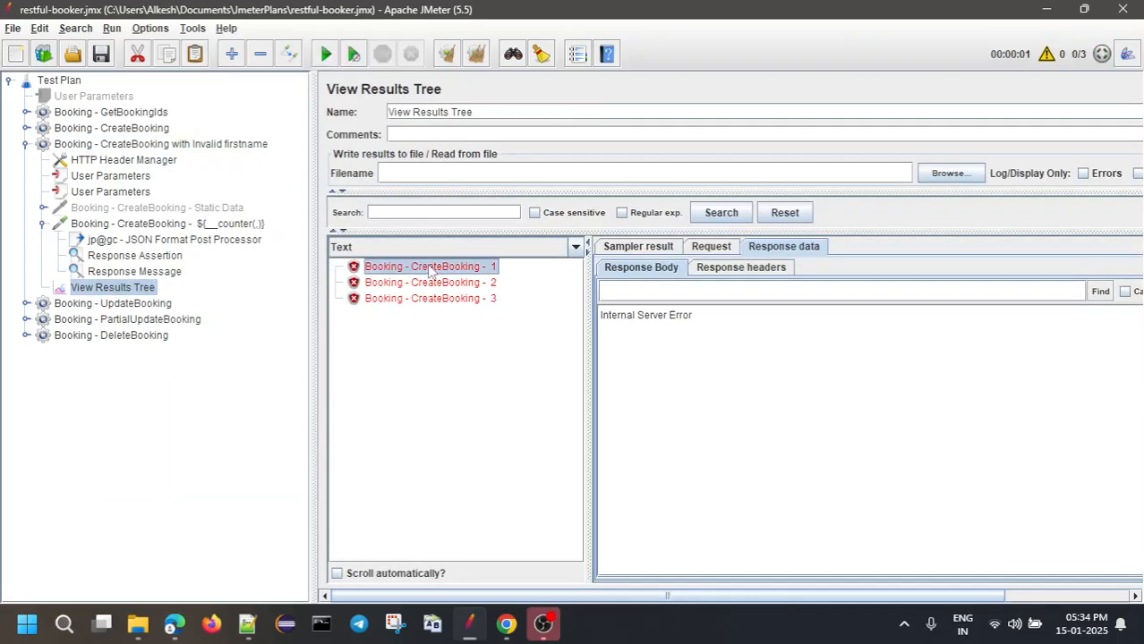
{"action": "left_click", "coordinate": [709, 248]}
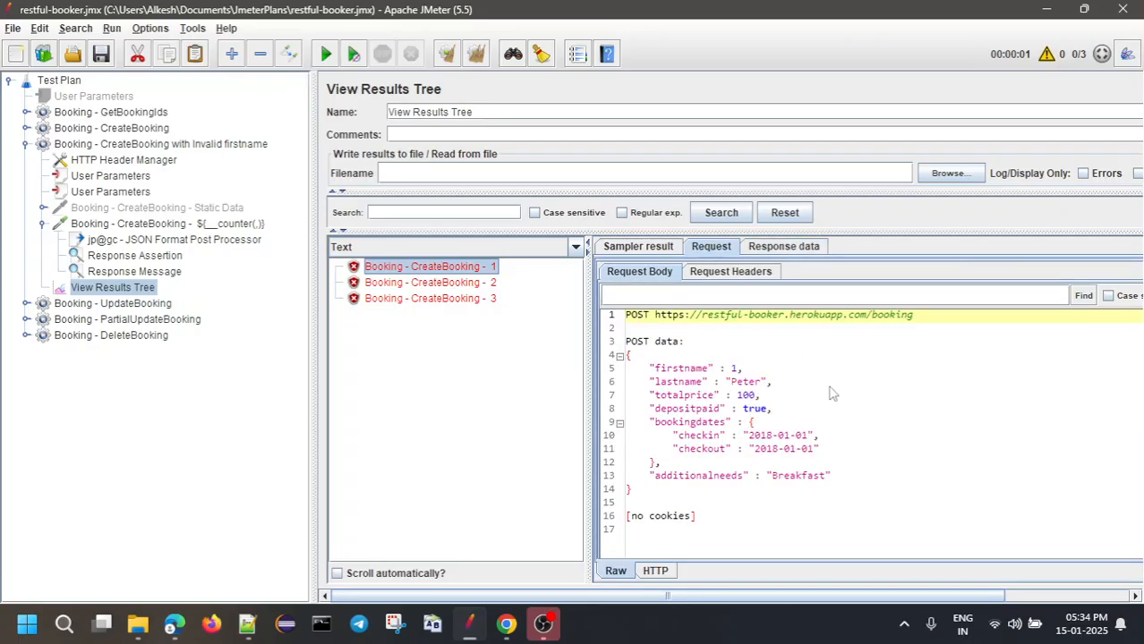
{"action": "left_click", "coordinate": [422, 283]}
{"action": "left_click", "coordinate": [418, 299]}
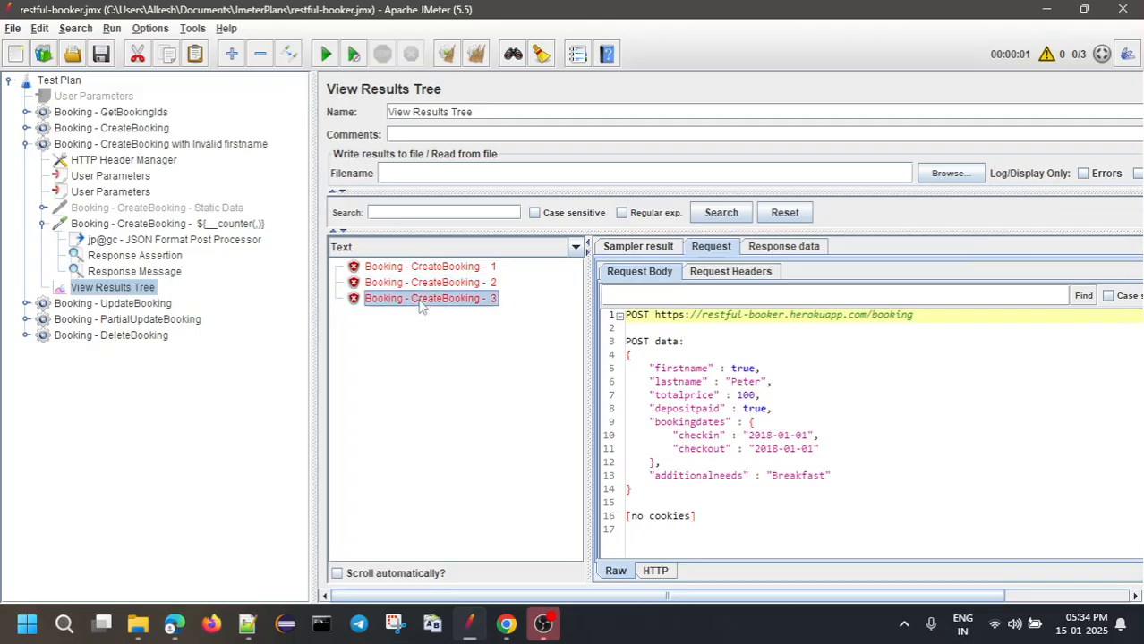
{"action": "left_click", "coordinate": [646, 249]}
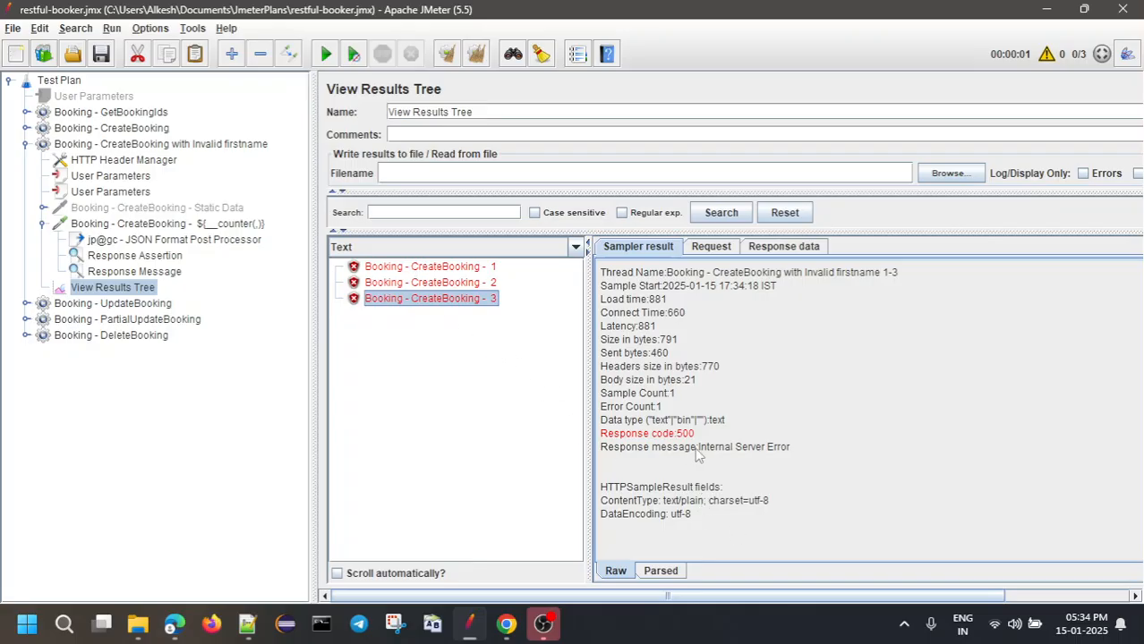
{"action": "left_click_drag", "start_coordinate": [696, 436], "coordinate": [599, 435]}
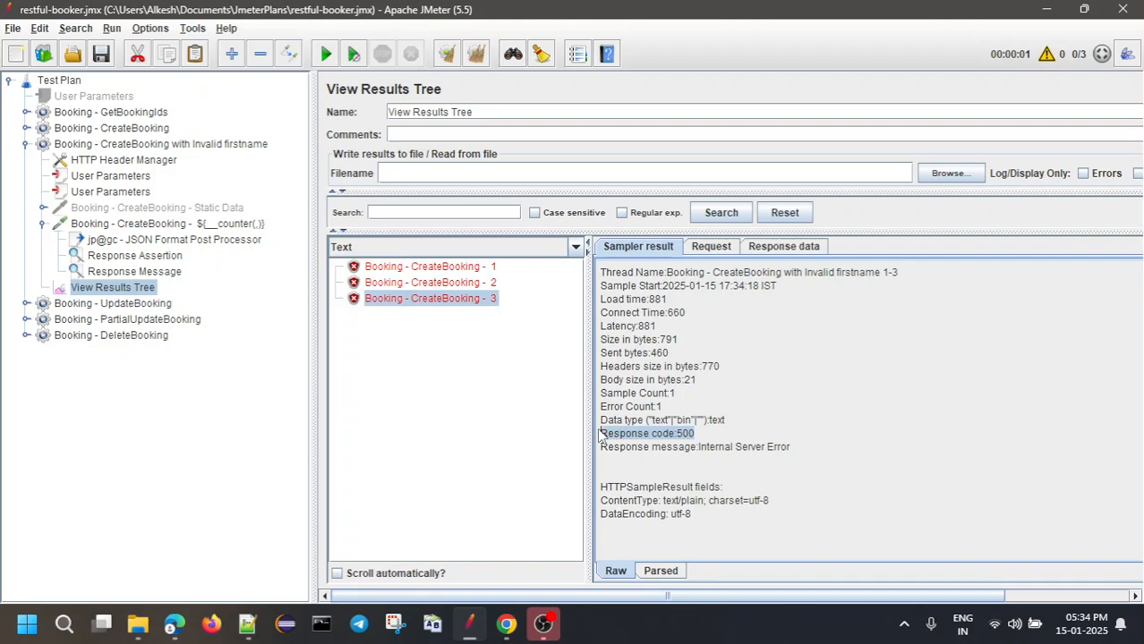
{"action": "left_click", "coordinate": [674, 452]}
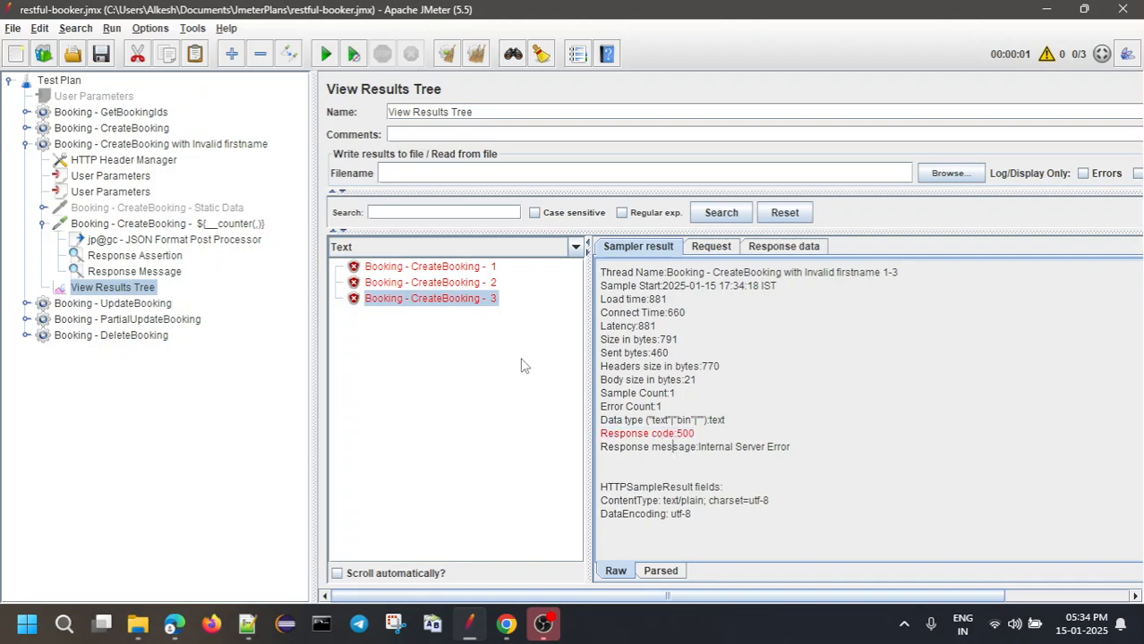
Compare the sampler results of the three failed CreateBooking requests
{"action": "left_click", "coordinate": [458, 269]}
{"action": "left_click", "coordinate": [459, 285]}
{"action": "left_click", "coordinate": [459, 301]}
{"action": "left_click", "coordinate": [461, 285]}
{"action": "left_click", "coordinate": [460, 268]}
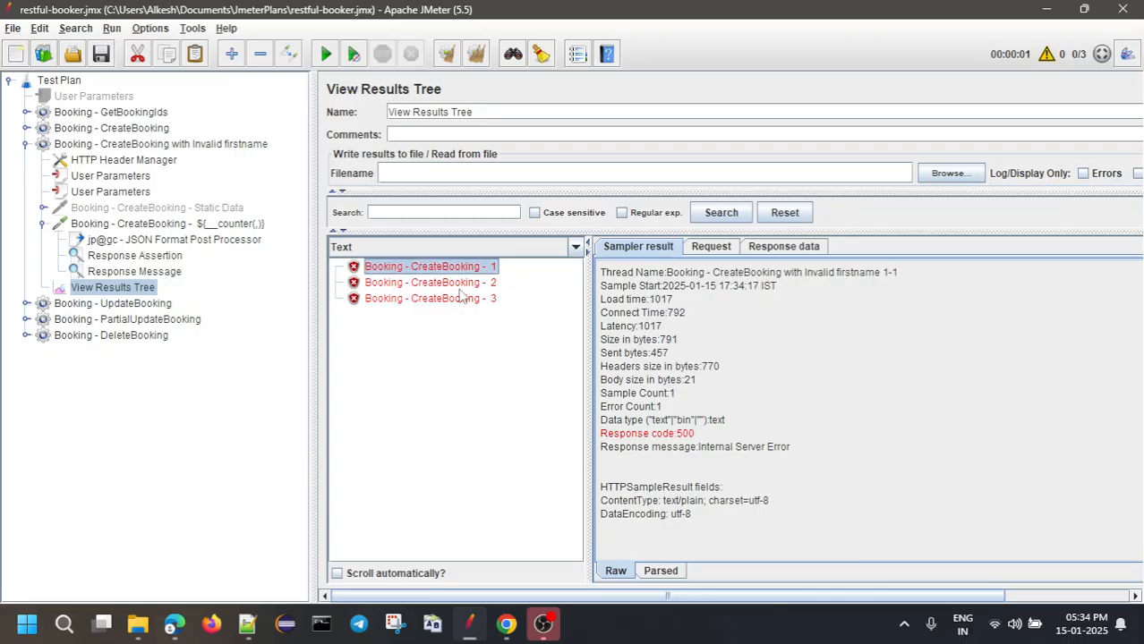
{"action": "left_click", "coordinate": [460, 285]}
{"action": "left_click", "coordinate": [461, 299]}
{"action": "left_click", "coordinate": [461, 287]}
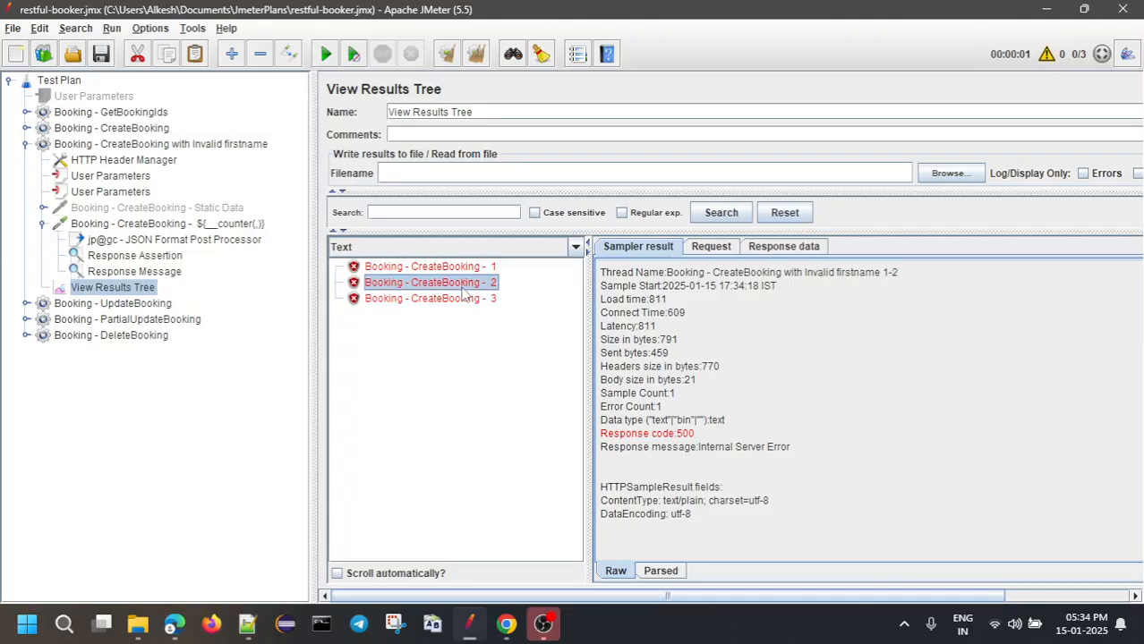
{"action": "left_click", "coordinate": [465, 301]}
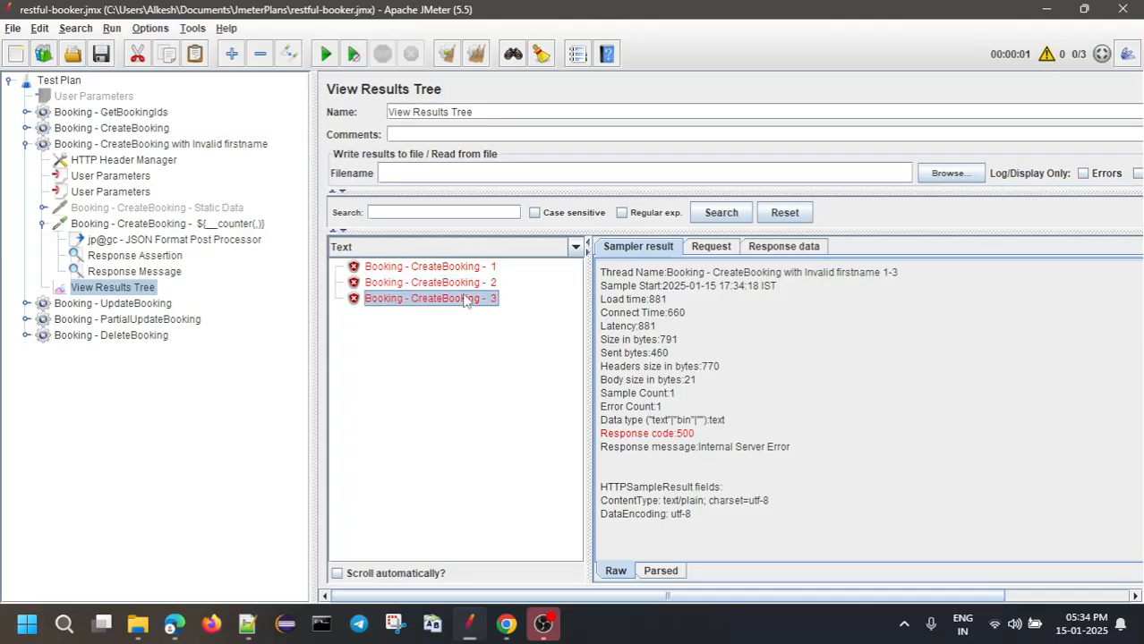
{"action": "left_click", "coordinate": [464, 270]}
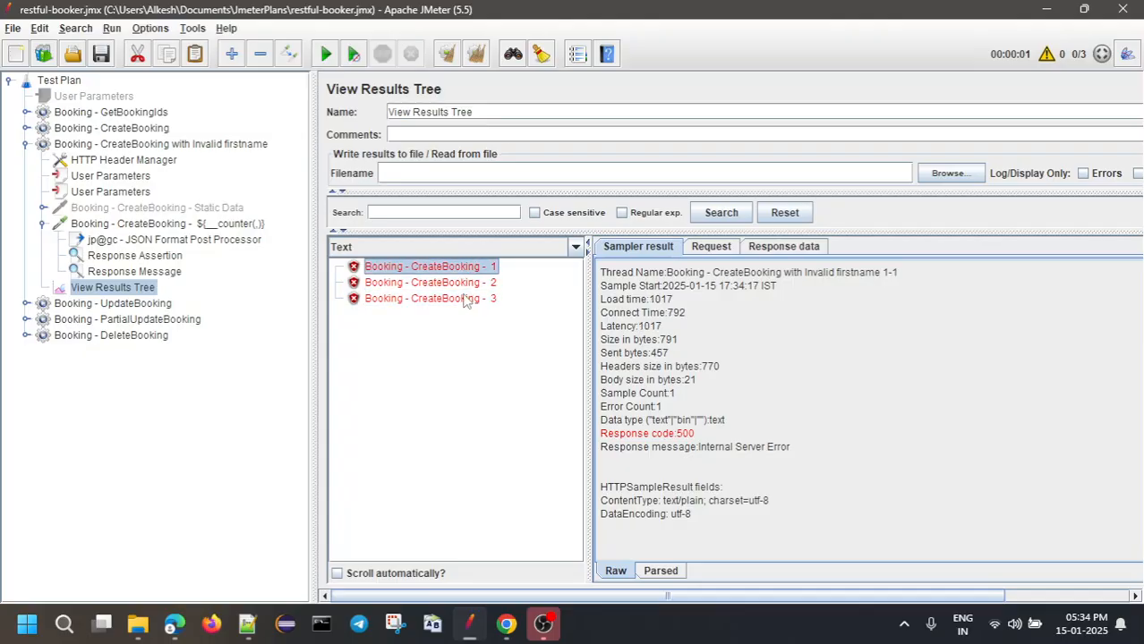
{"action": "left_click", "coordinate": [465, 285]}
{"action": "left_click", "coordinate": [467, 300]}
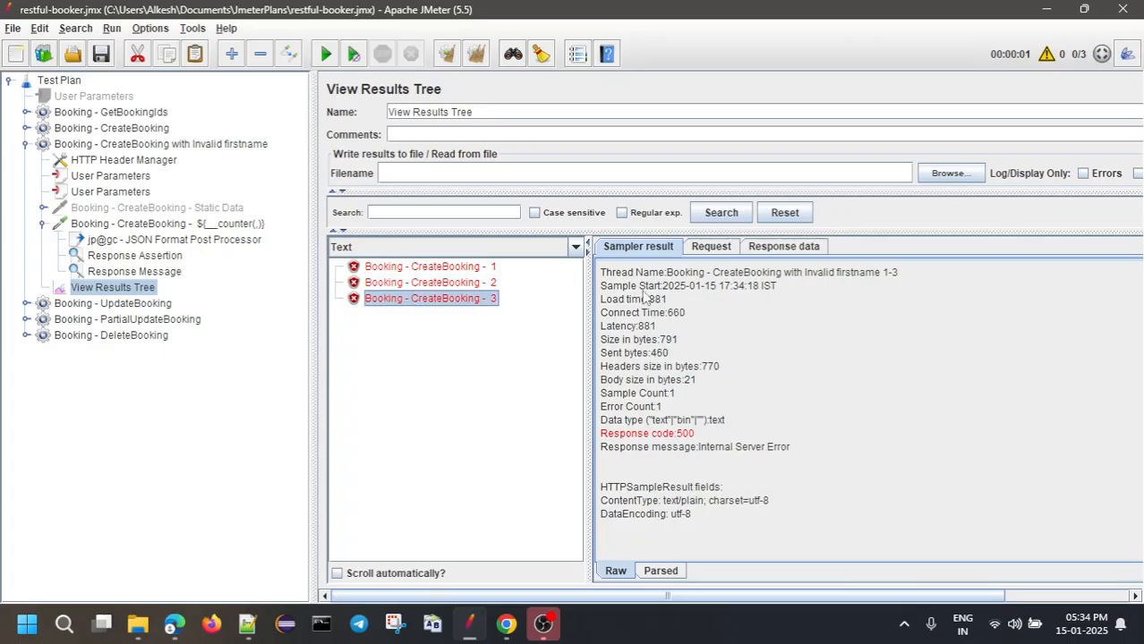
Check the request bodies sending firstname as 1, 1.2 and true, plus lastname, totalprice, depositpaid
{"action": "left_click", "coordinate": [494, 269]}
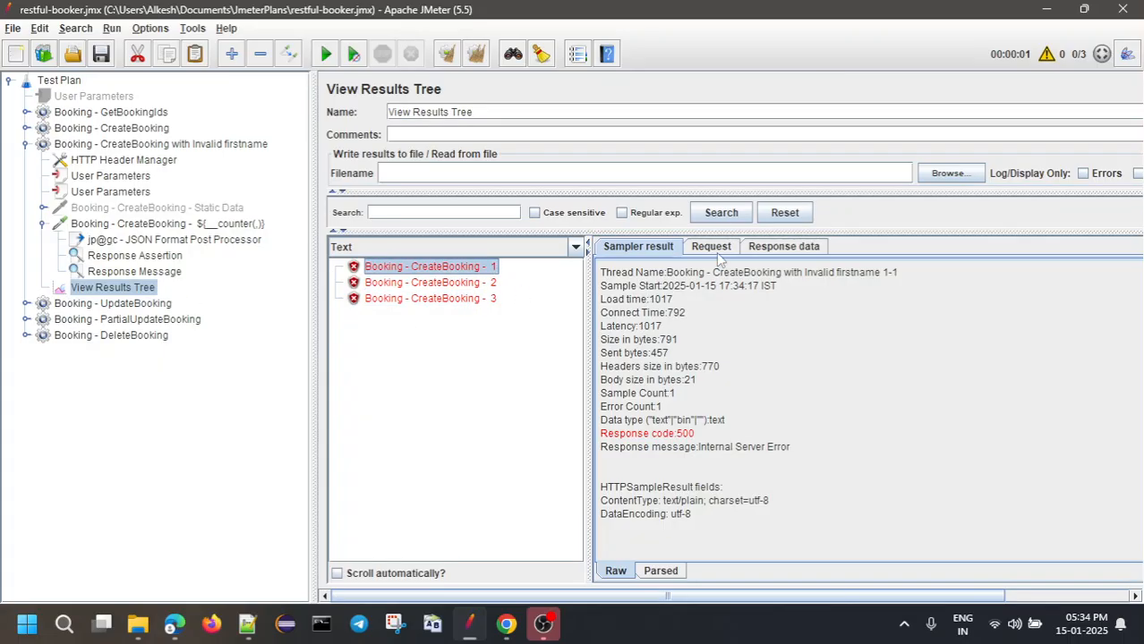
{"action": "left_click", "coordinate": [716, 249]}
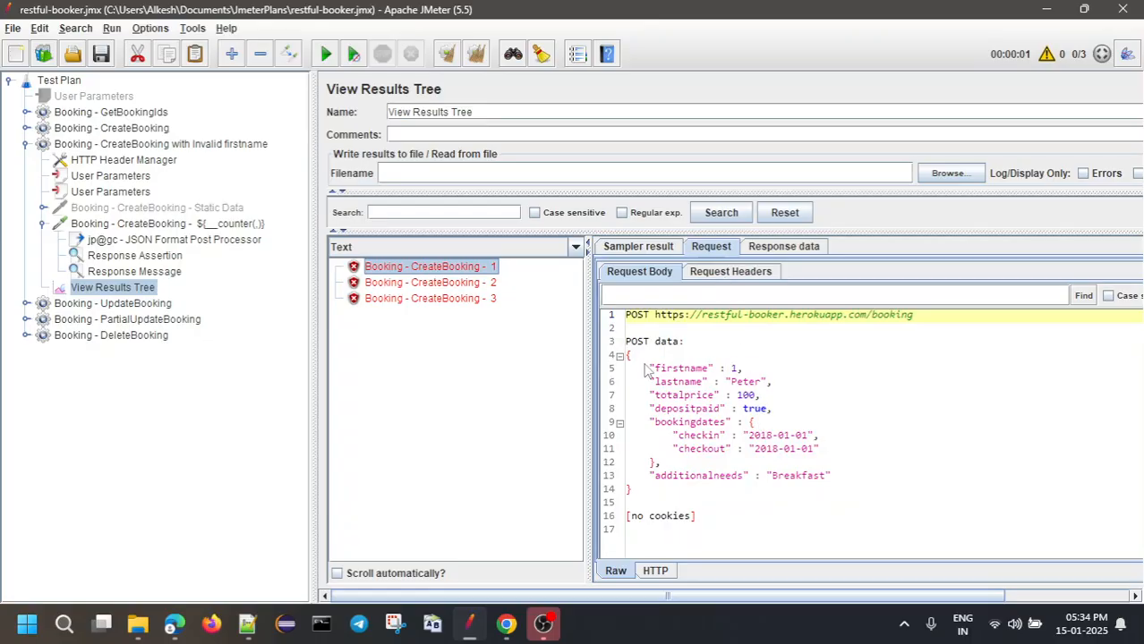
{"action": "left_click_drag", "start_coordinate": [646, 371], "coordinate": [794, 374]}
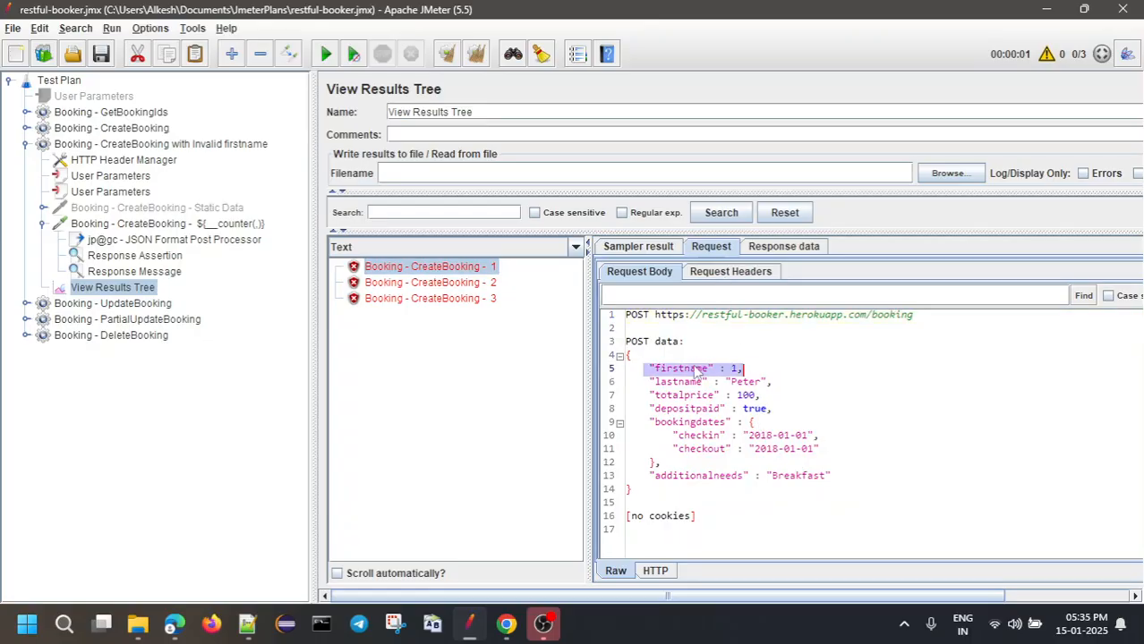
{"action": "left_click", "coordinate": [405, 280]}
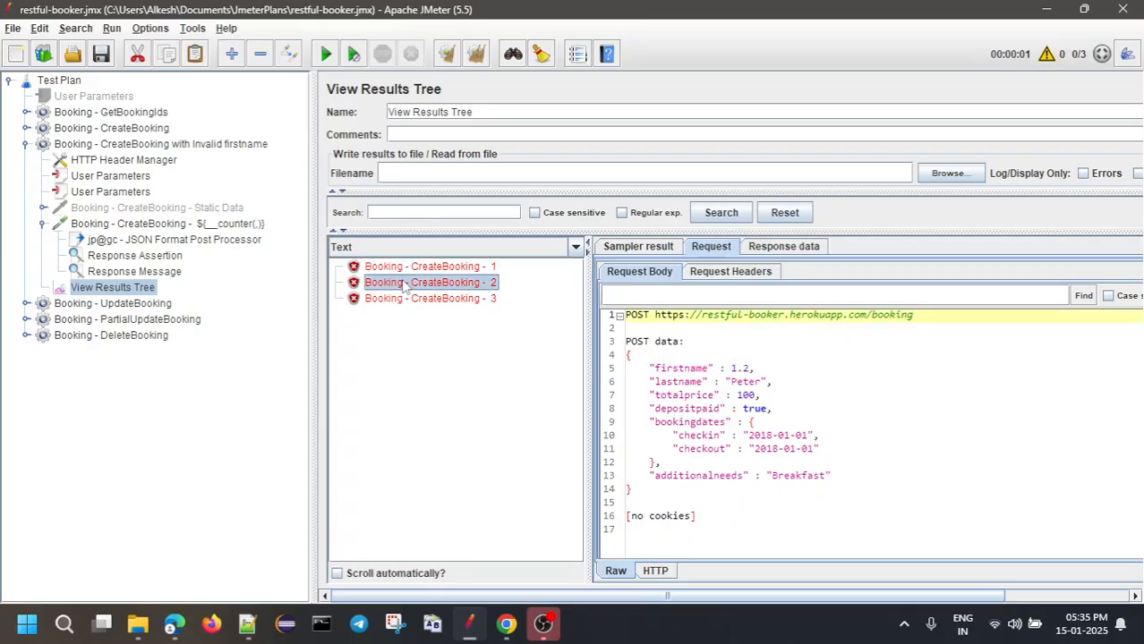
{"action": "left_click_drag", "start_coordinate": [649, 368], "coordinate": [803, 375]}
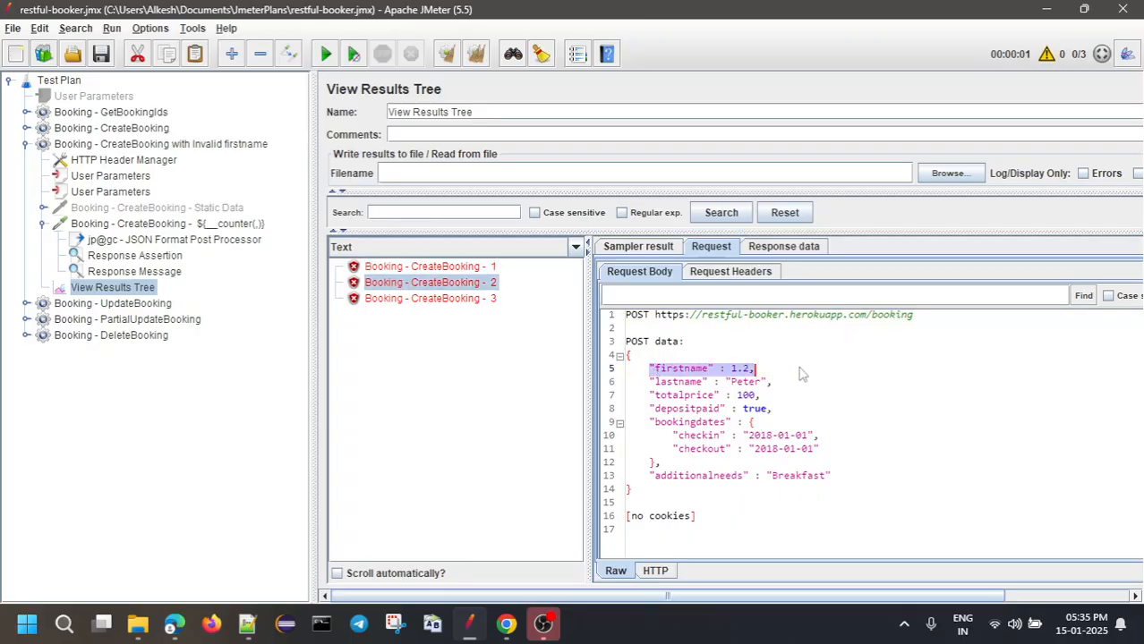
{"action": "left_click", "coordinate": [438, 303]}
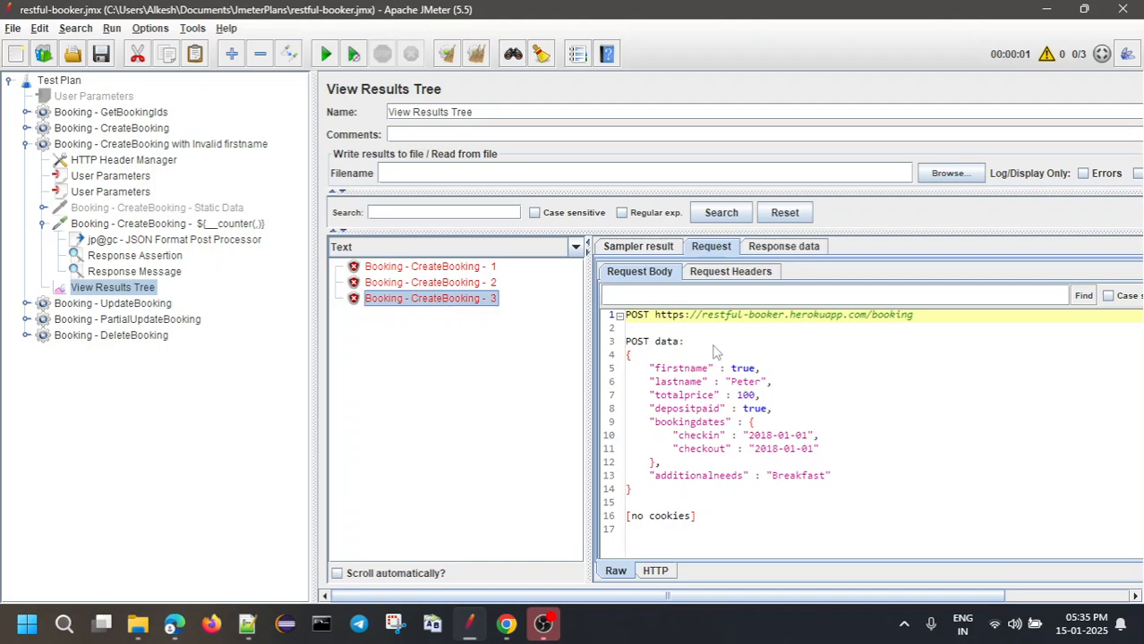
{"action": "left_click_drag", "start_coordinate": [626, 368], "coordinate": [771, 377]}
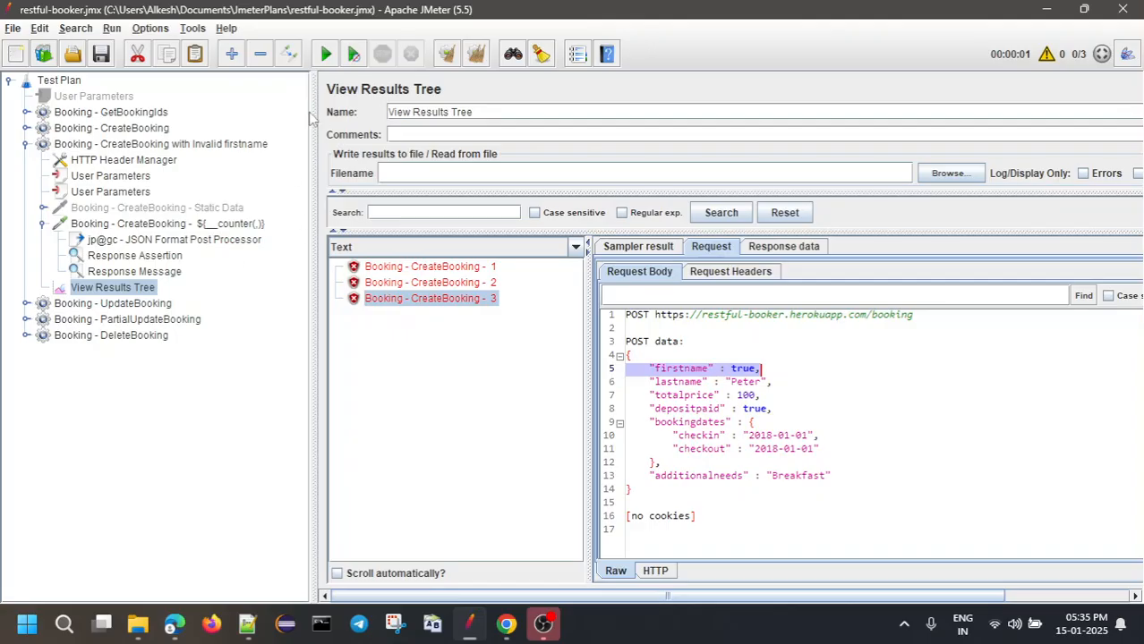
{"action": "left_click", "coordinate": [649, 385]}
{"action": "left_click_drag", "start_coordinate": [650, 385], "coordinate": [779, 387]}
{"action": "left_click_drag", "start_coordinate": [650, 398], "coordinate": [775, 401]}
{"action": "left_click_drag", "start_coordinate": [654, 409], "coordinate": [776, 410]}
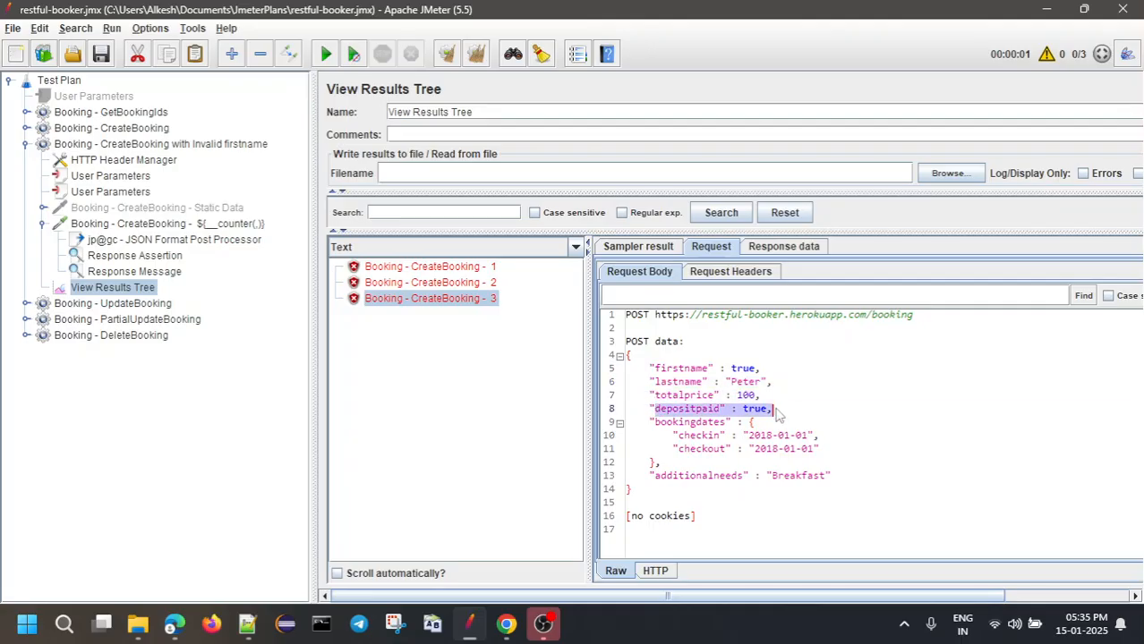
Duplicate the invalid-firstname thread group and rename the copy to 'Invalid lastname'
{"action": "double_click", "coordinate": [125, 146]}
{"action": "right_click", "coordinate": [125, 148]}
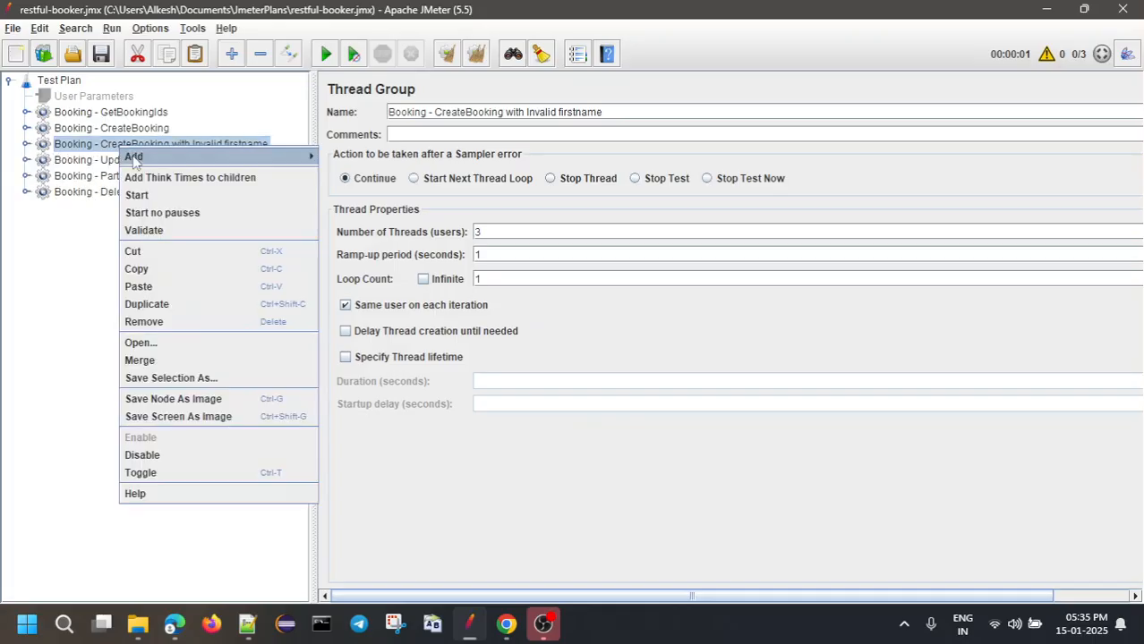
{"action": "left_click", "coordinate": [148, 305]}
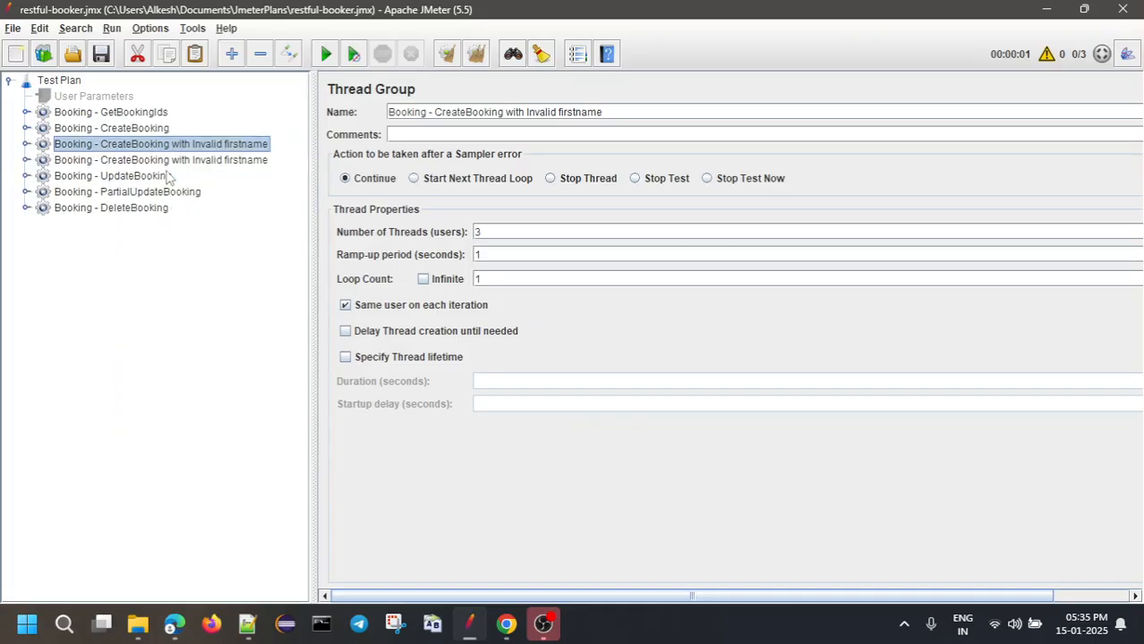
{"action": "double_click", "coordinate": [172, 162]}
{"action": "double_click", "coordinate": [571, 114]}
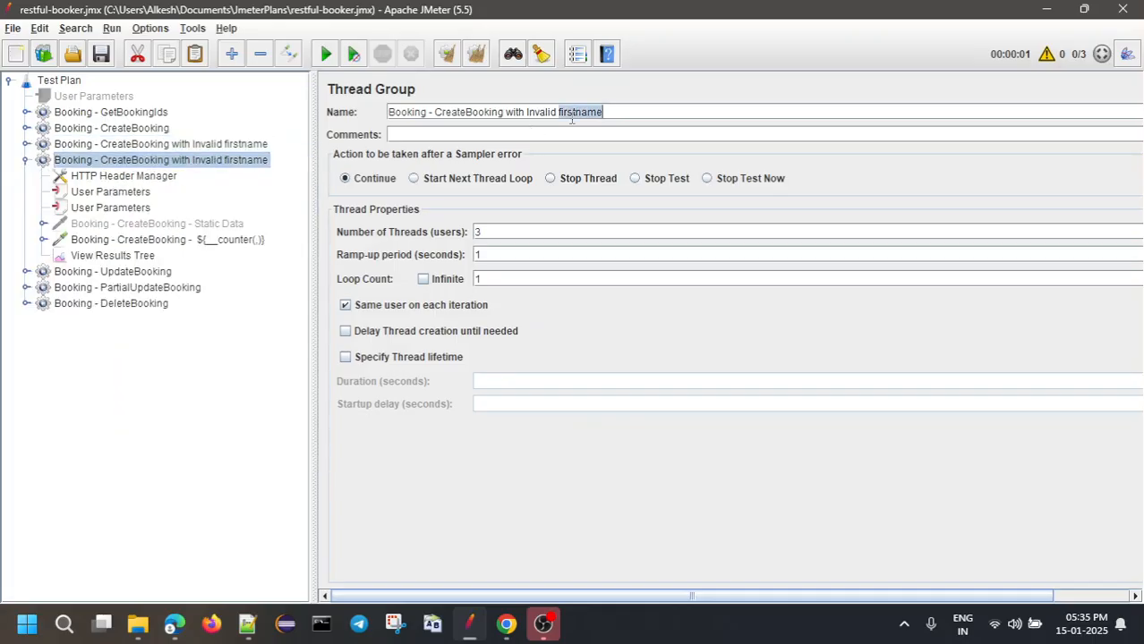
{"action": "type", "text": "lastname"}
Rename the second User Parameters' firstname parameter to lastname, keeping values 1, 1.2 and true
{"action": "left_click", "coordinate": [79, 209]}
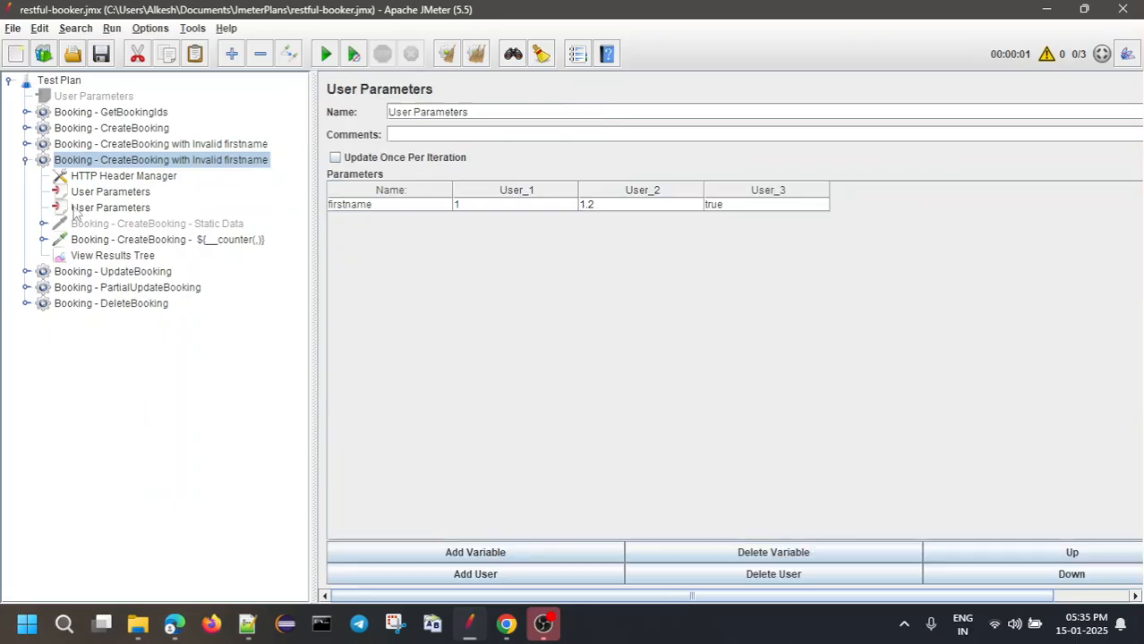
{"action": "double_click", "coordinate": [400, 204]}
{"action": "key", "text": "BackSpace"}
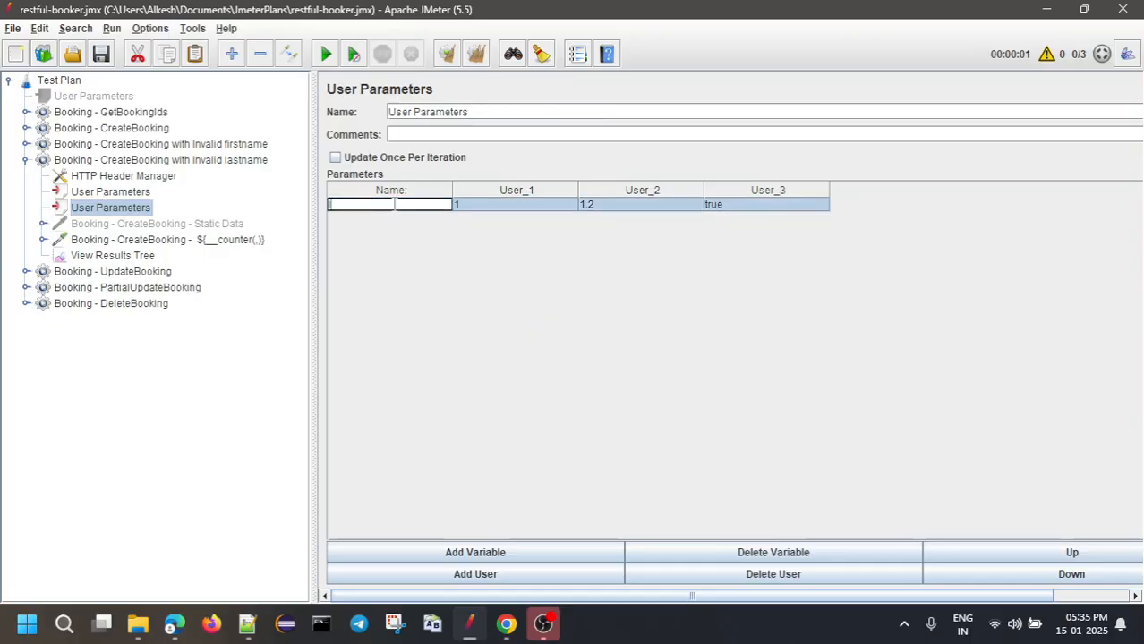
{"action": "type", "text": "lastname"}
{"action": "left_click", "coordinate": [438, 283]}
{"action": "left_click", "coordinate": [149, 193]}
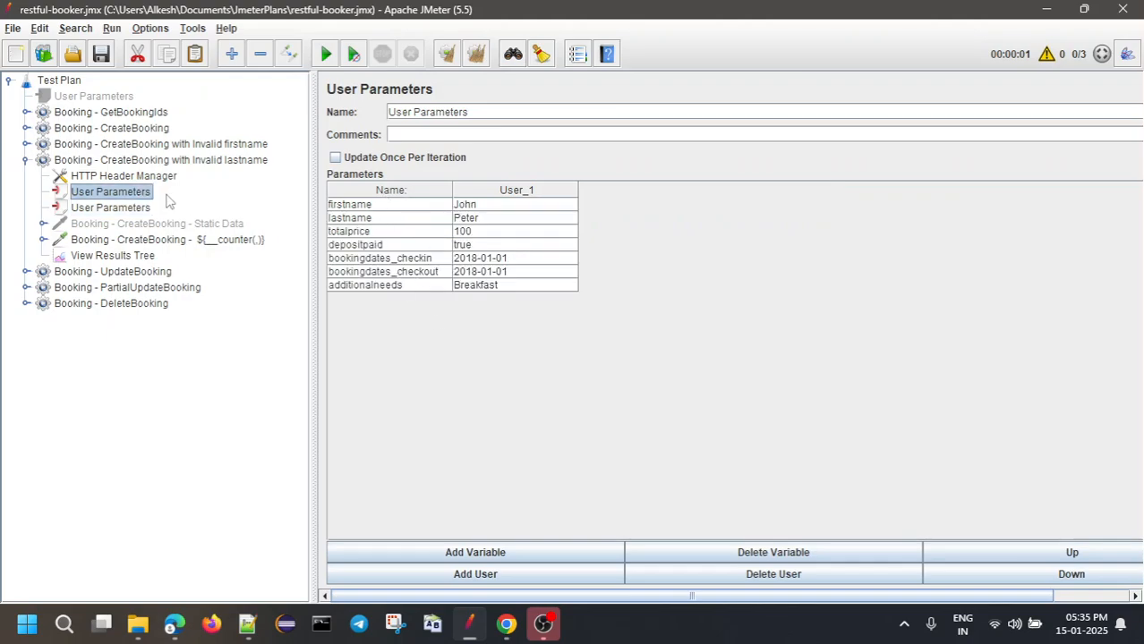
{"action": "left_click", "coordinate": [112, 208]}
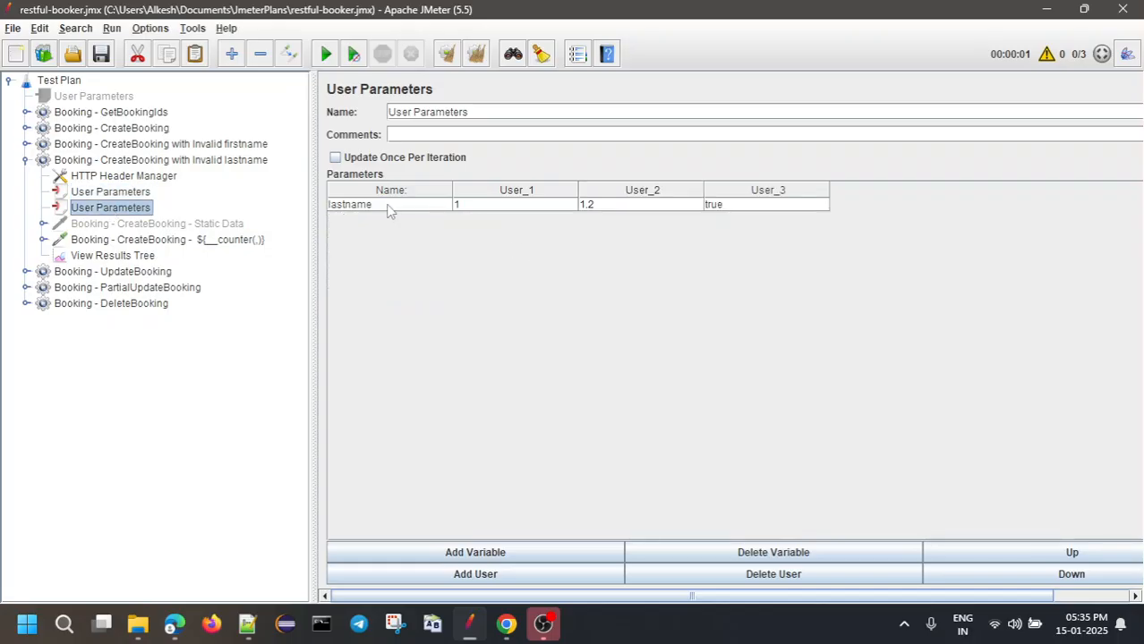
{"action": "left_click", "coordinate": [124, 259]}
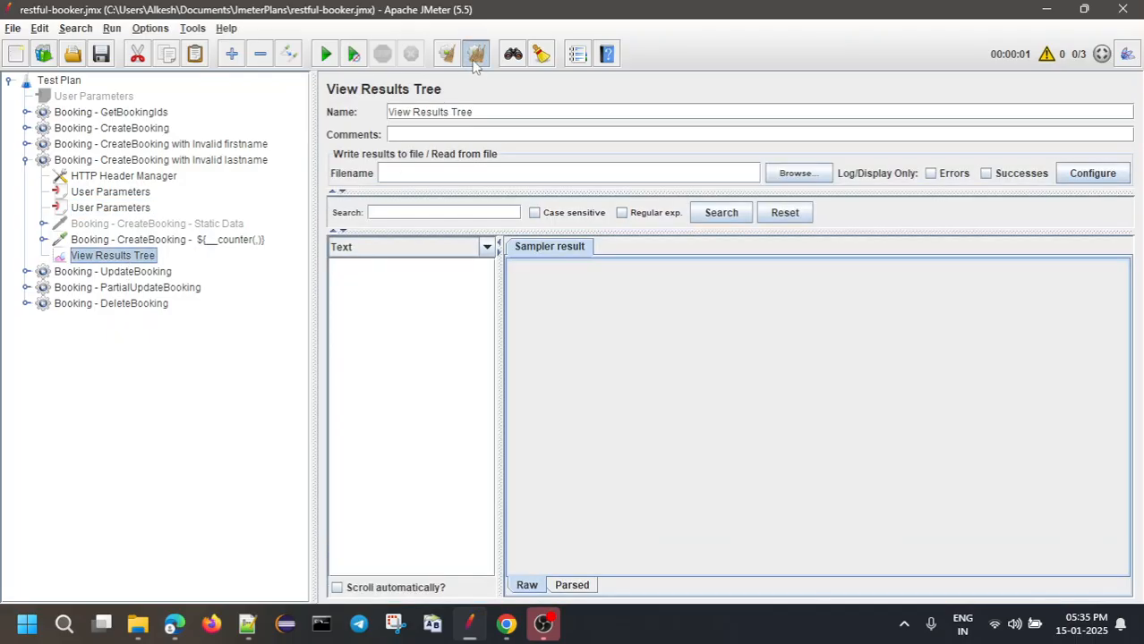
Run the Invalid lastname thread group; the first request sent lastname "1" and got 400 Bad Request
{"action": "right_click", "coordinate": [215, 163]}
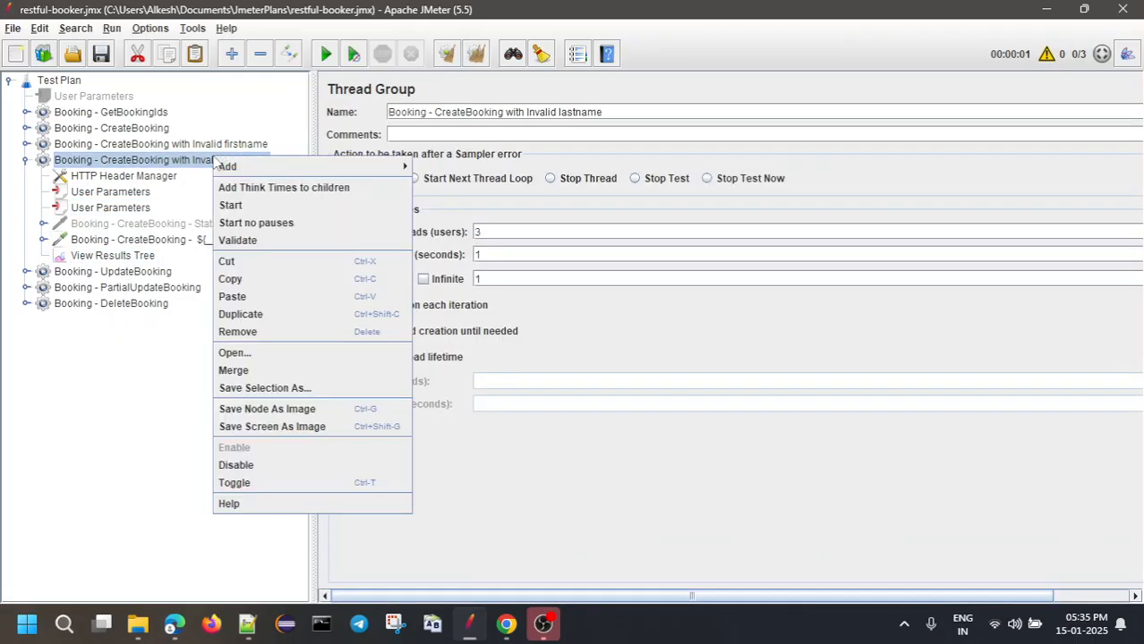
{"action": "left_click", "coordinate": [230, 205]}
{"action": "left_click", "coordinate": [120, 258]}
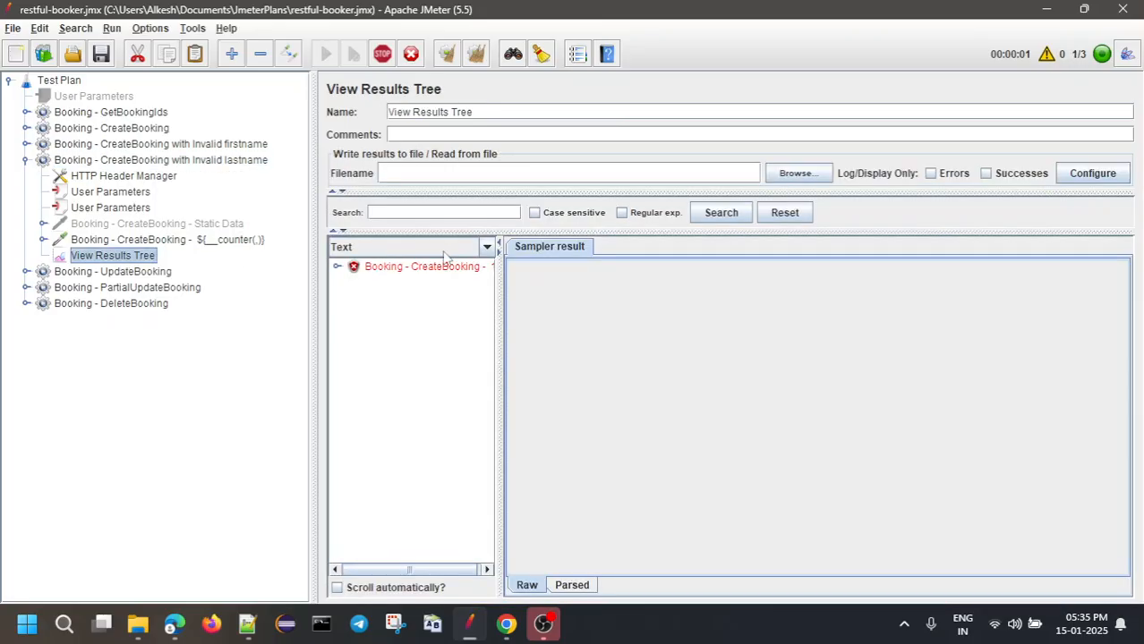
{"action": "left_click_drag", "start_coordinate": [498, 278], "coordinate": [559, 277]}
{"action": "double_click", "coordinate": [470, 268]}
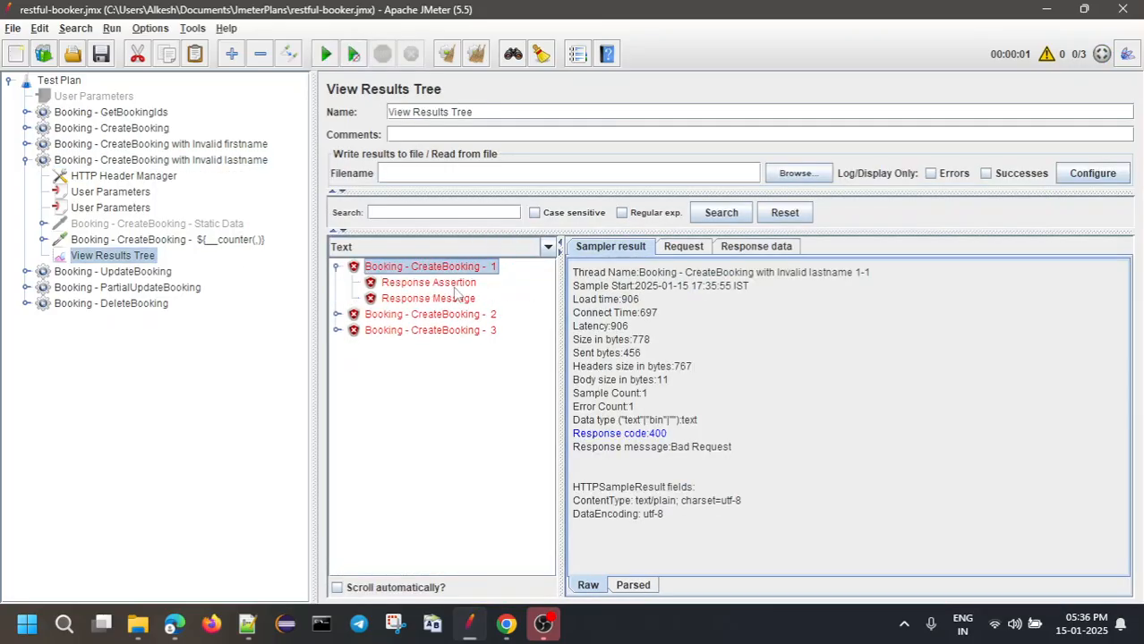
{"action": "left_click", "coordinate": [457, 284]}
{"action": "left_click", "coordinate": [455, 268]}
{"action": "left_click", "coordinate": [691, 249]}
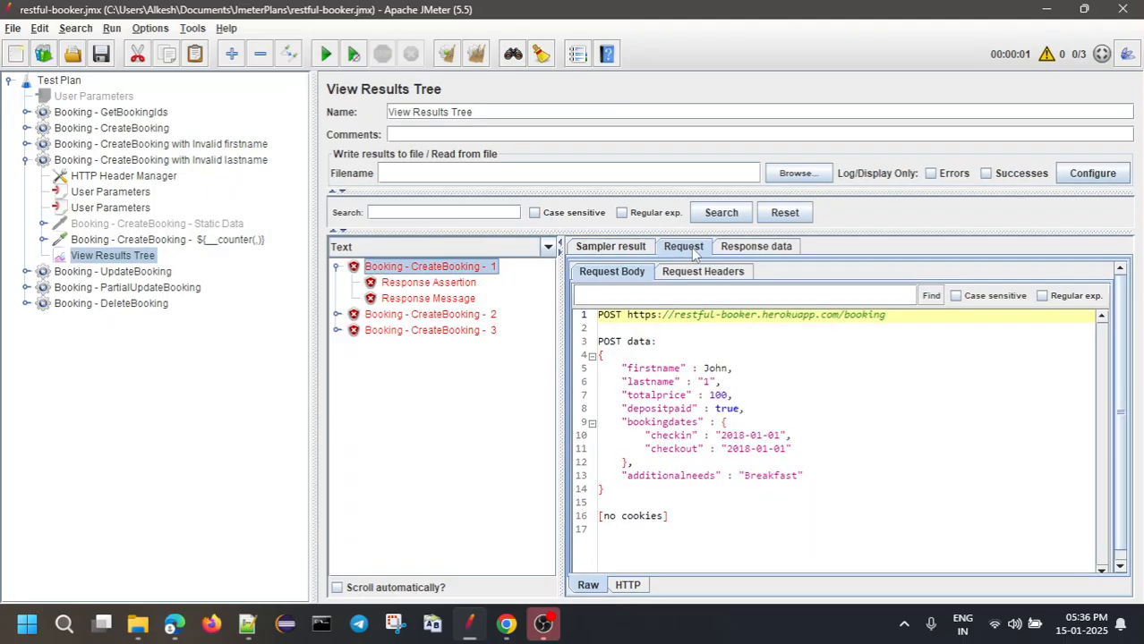
{"action": "left_click", "coordinate": [95, 208]}
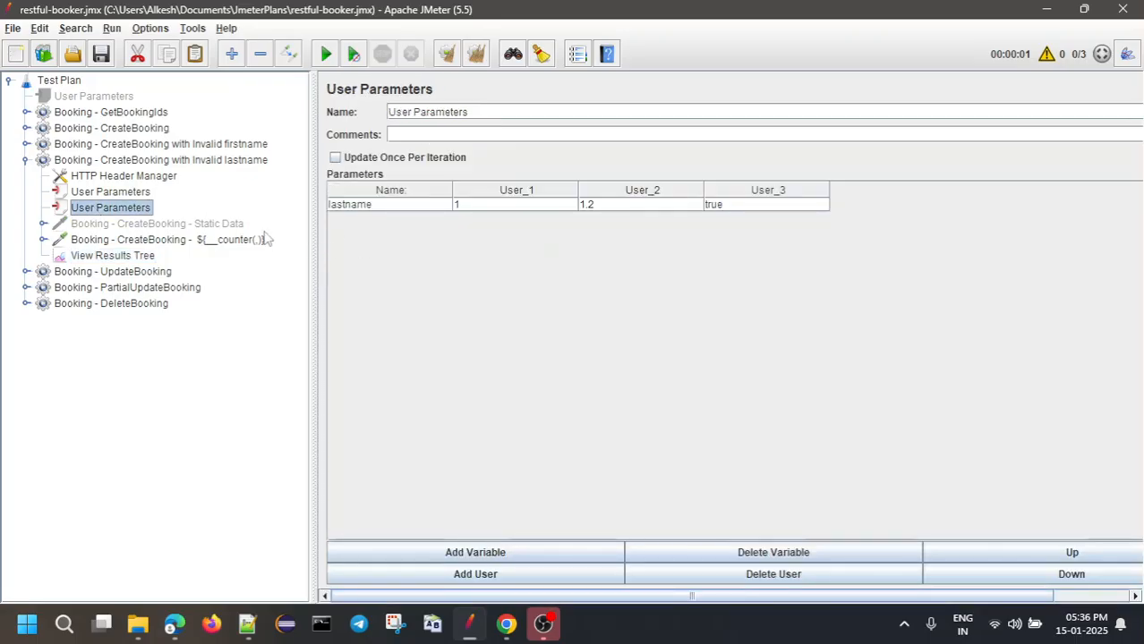
In the CreateBooking body data, quote ${firstname} and remove the quotes around ${lastname}
{"action": "left_click", "coordinate": [188, 240]}
{"action": "left_click", "coordinate": [465, 324]}
{"action": "type", "text": "\""}
{"action": "key", "text": "Right"}
{"action": "key", "text": "Right"}
{"action": "key", "text": "Right"}
{"action": "key", "text": "Right"}
{"action": "key", "text": "Right"}
{"action": "key", "text": "Right"}
{"action": "key", "text": "Right"}
{"action": "key", "text": "Right"}
{"action": "key", "text": "Right"}
{"action": "type", "text": "\""}
{"action": "key", "text": "Down"}
{"action": "key", "text": "BackSpace"}
{"action": "key", "text": "Left"}
{"action": "key", "text": "Left"}
{"action": "key", "text": "Left"}
{"action": "key", "text": "Left"}
{"action": "key", "text": "Left"}
{"action": "key", "text": "Left"}
{"action": "key", "text": "Left"}
{"action": "key", "text": "Left"}
{"action": "key", "text": "Left"}
{"action": "key", "text": "Left"}
{"action": "key", "text": "Left"}
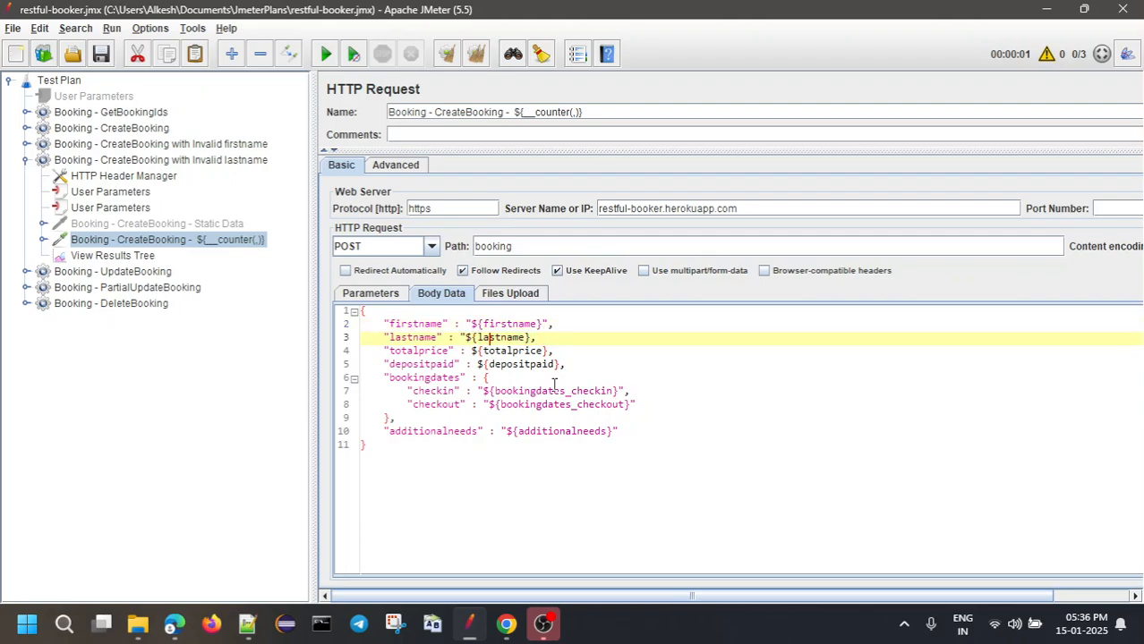
{"action": "key", "text": "BackSpace"}
{"action": "left_click", "coordinate": [79, 257]}
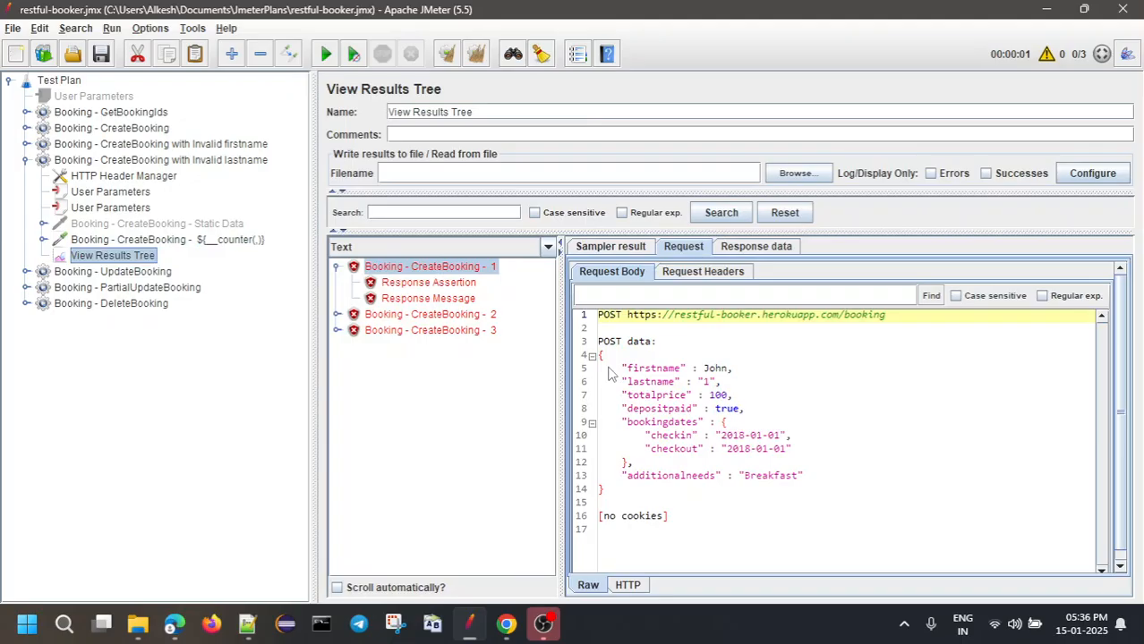
Clear the results and rerun the Invalid lastname thread group
{"action": "left_click", "coordinate": [477, 56]}
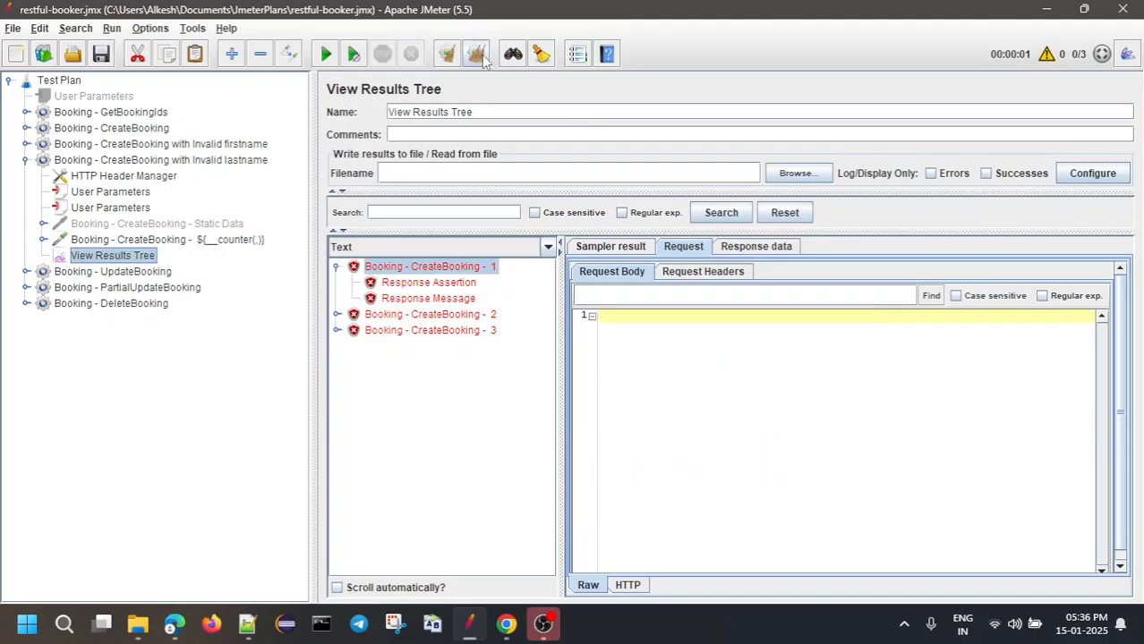
{"action": "right_click", "coordinate": [122, 165]}
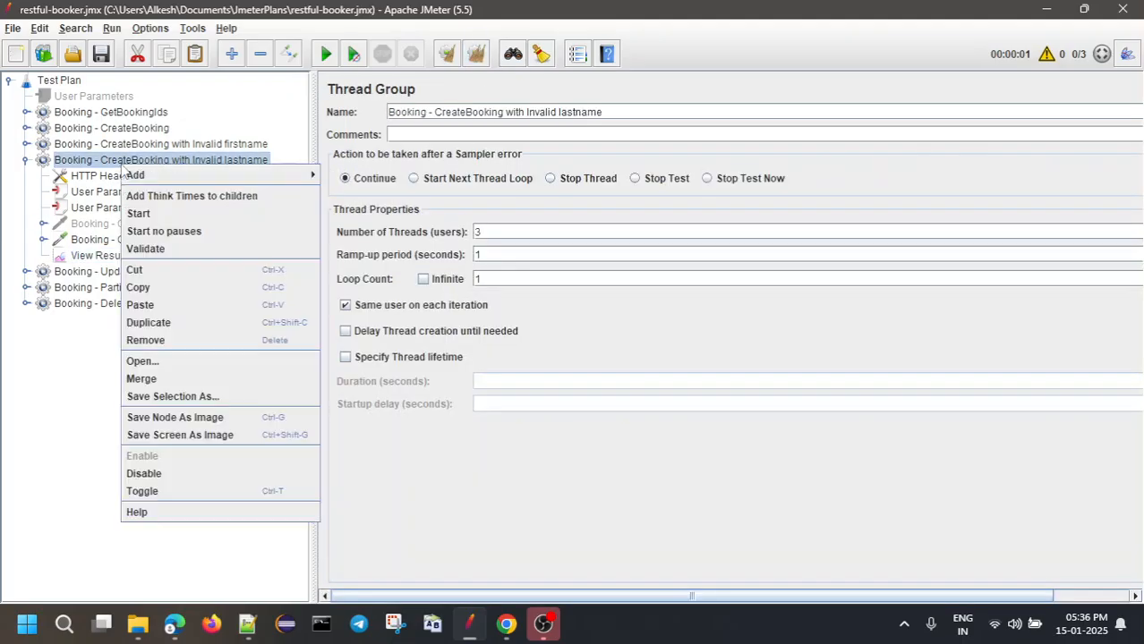
{"action": "left_click", "coordinate": [139, 214]}
{"action": "left_click", "coordinate": [113, 256]}
{"action": "left_click", "coordinate": [452, 267]}
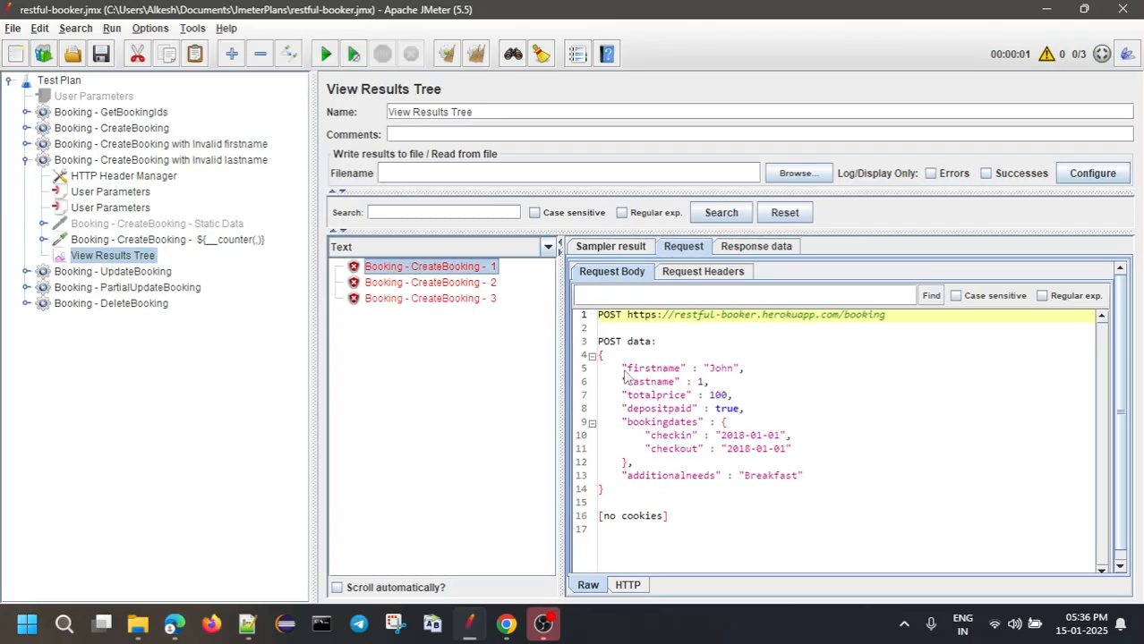
Verify requests sent lastname as 1, 1.2 and true, answered with Internal Server Error
{"action": "left_click_drag", "start_coordinate": [625, 375], "coordinate": [781, 373]}
{"action": "left_click_drag", "start_coordinate": [618, 382], "coordinate": [716, 383]}
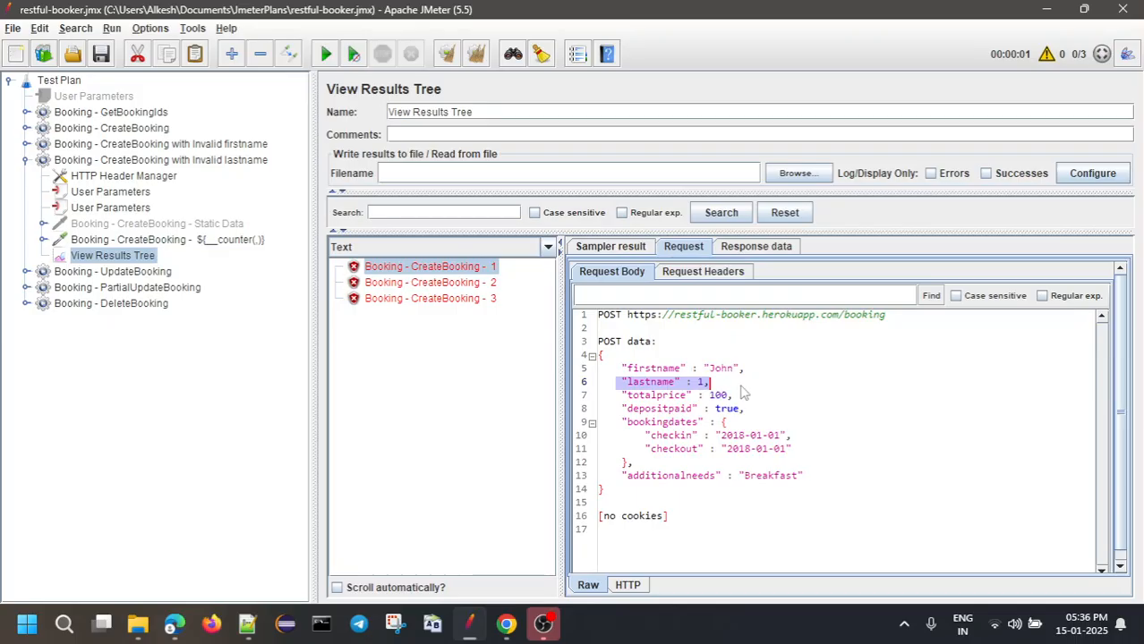
{"action": "left_click", "coordinate": [471, 283]}
{"action": "left_click_drag", "start_coordinate": [622, 383], "coordinate": [723, 383]}
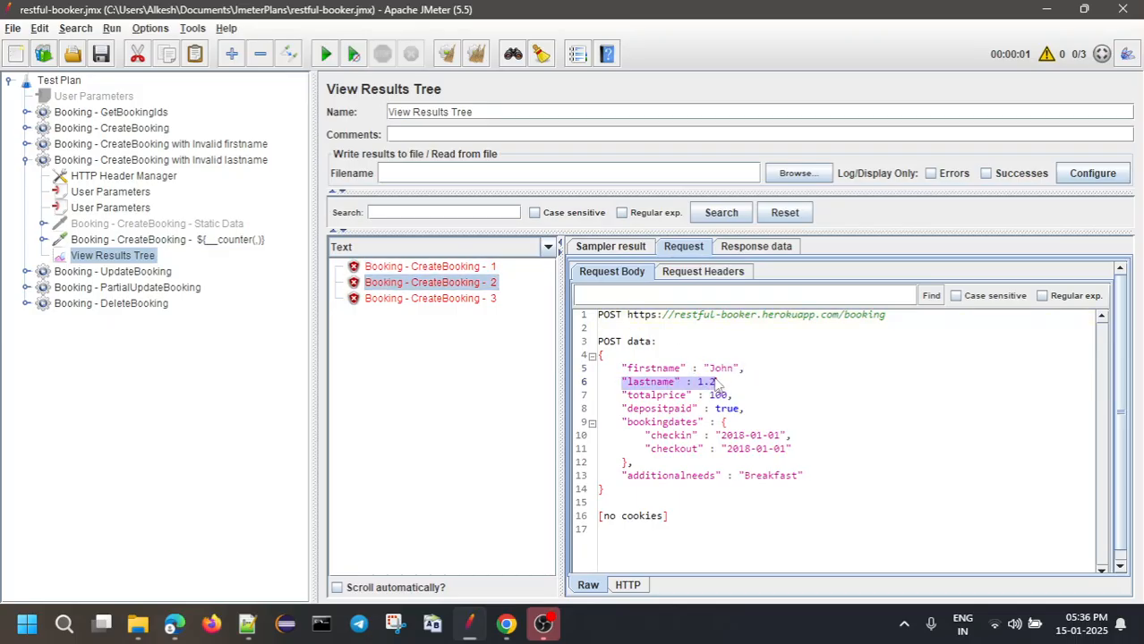
{"action": "left_click", "coordinate": [463, 299]}
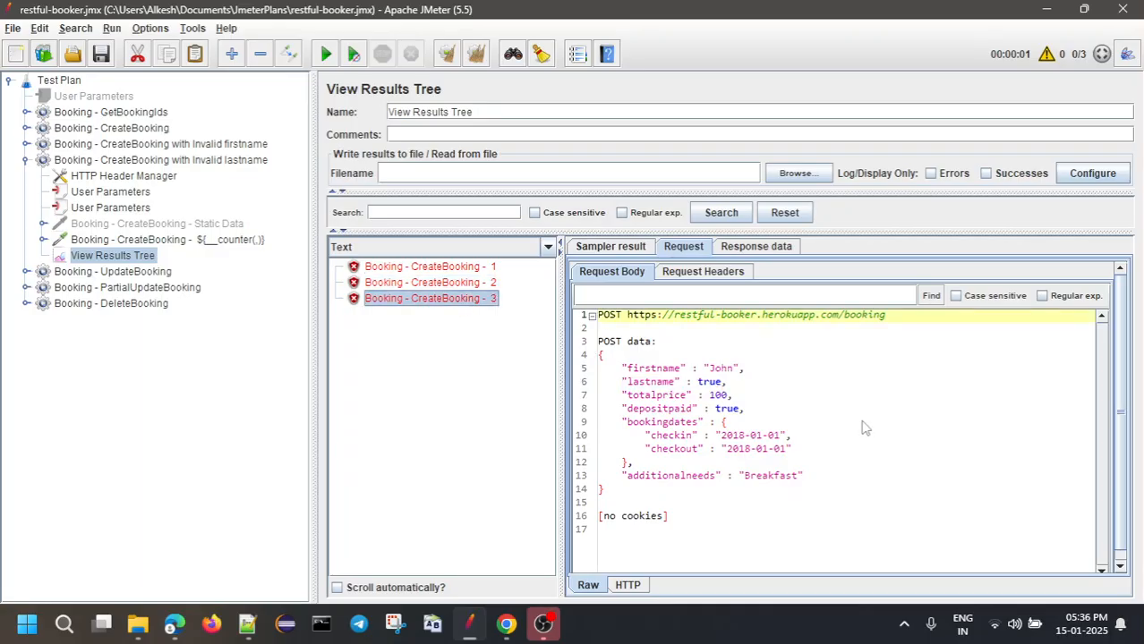
{"action": "left_click_drag", "start_coordinate": [612, 383], "coordinate": [759, 385]}
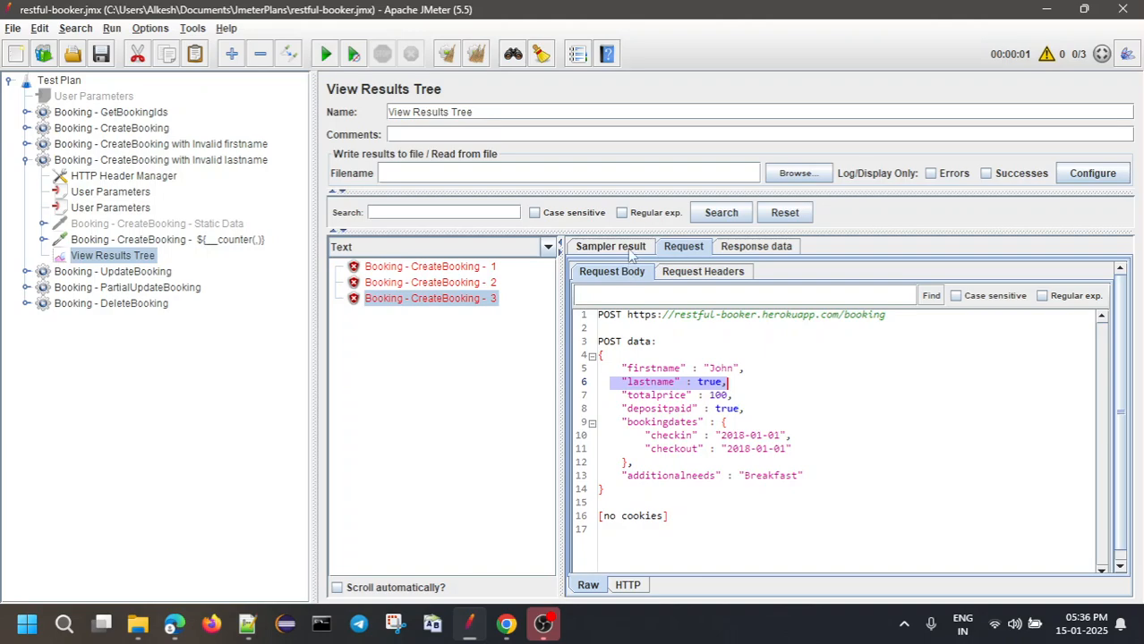
{"action": "left_click", "coordinate": [741, 248]}
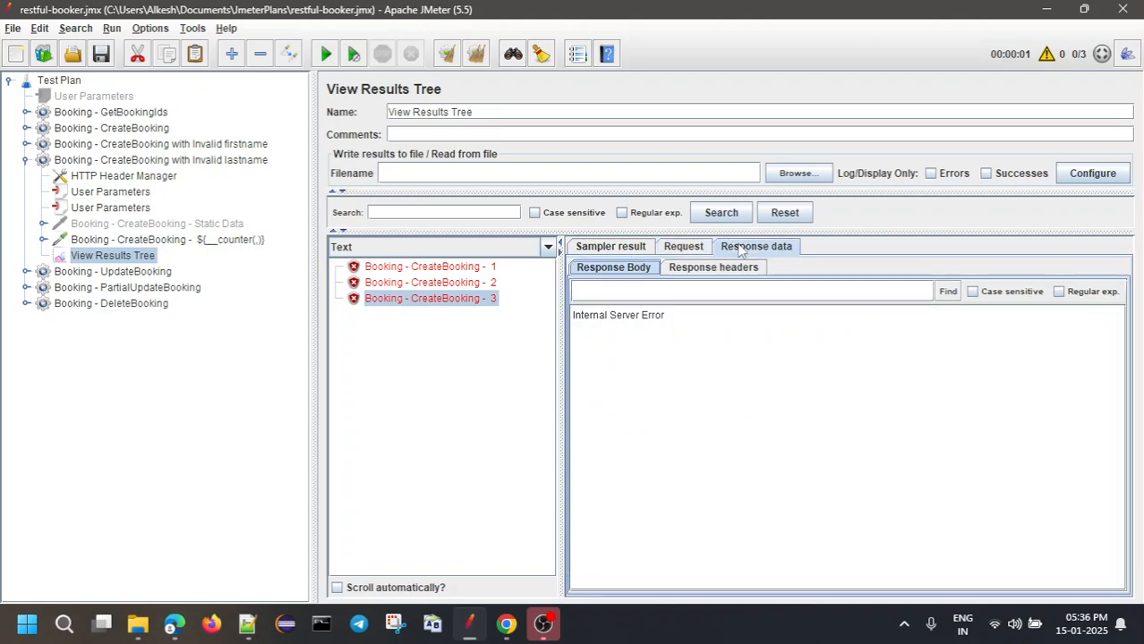
{"action": "left_click", "coordinate": [697, 256]}
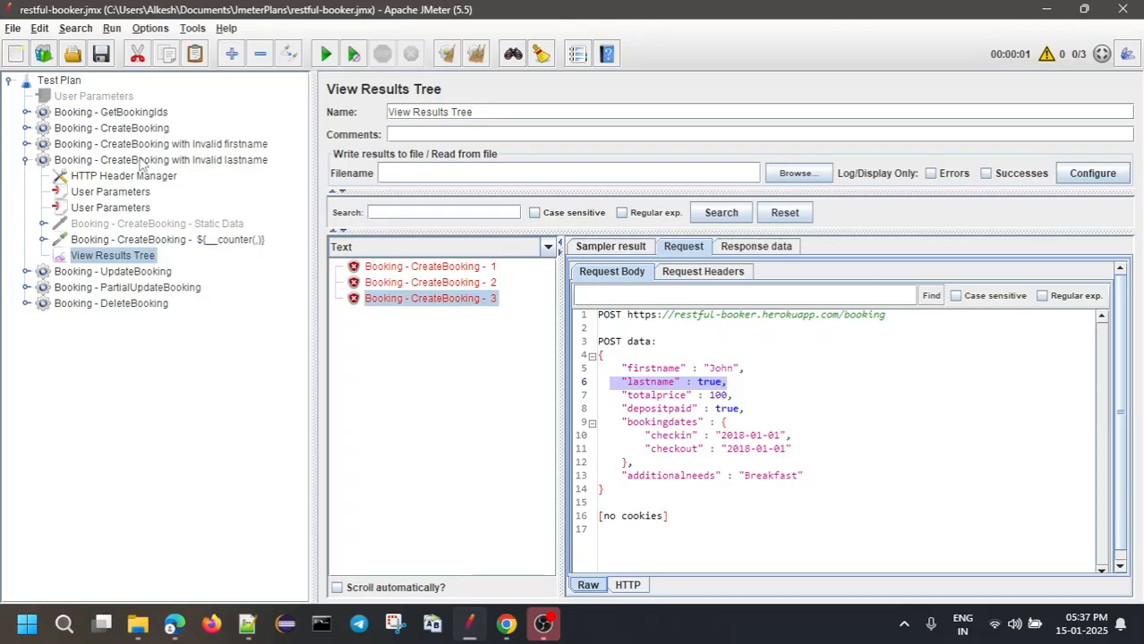
{"action": "left_click", "coordinate": [141, 162]}
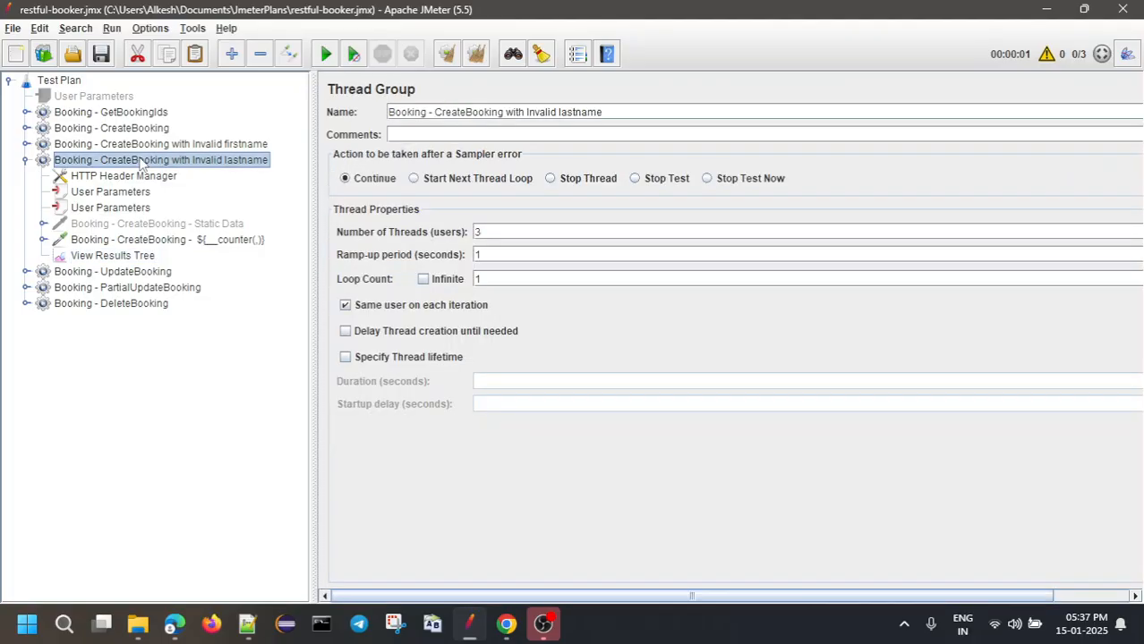
Review the run results, the 3-thread group settings and lastname values 1, 1.2, true
{"action": "left_click", "coordinate": [93, 259]}
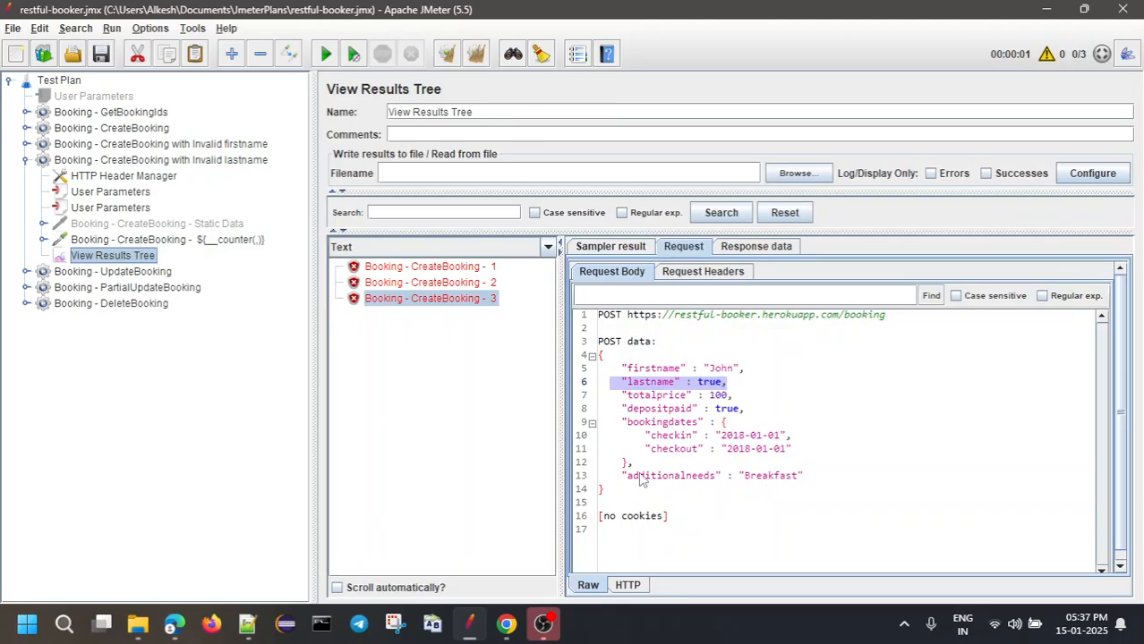
{"action": "left_click", "coordinate": [618, 399]}
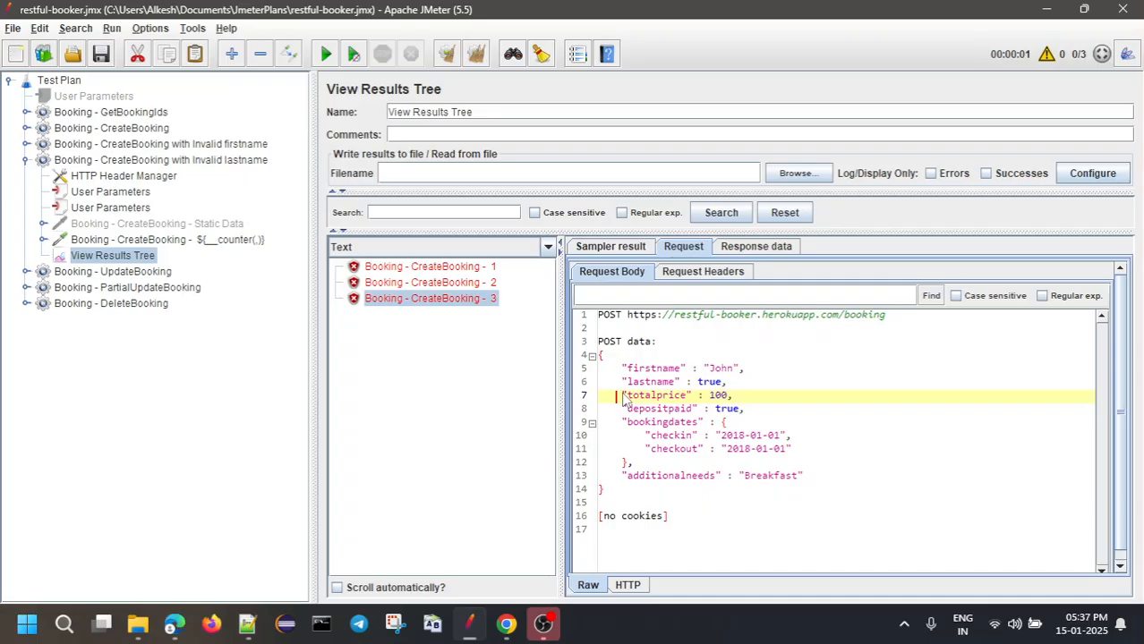
{"action": "left_click", "coordinate": [115, 161]}
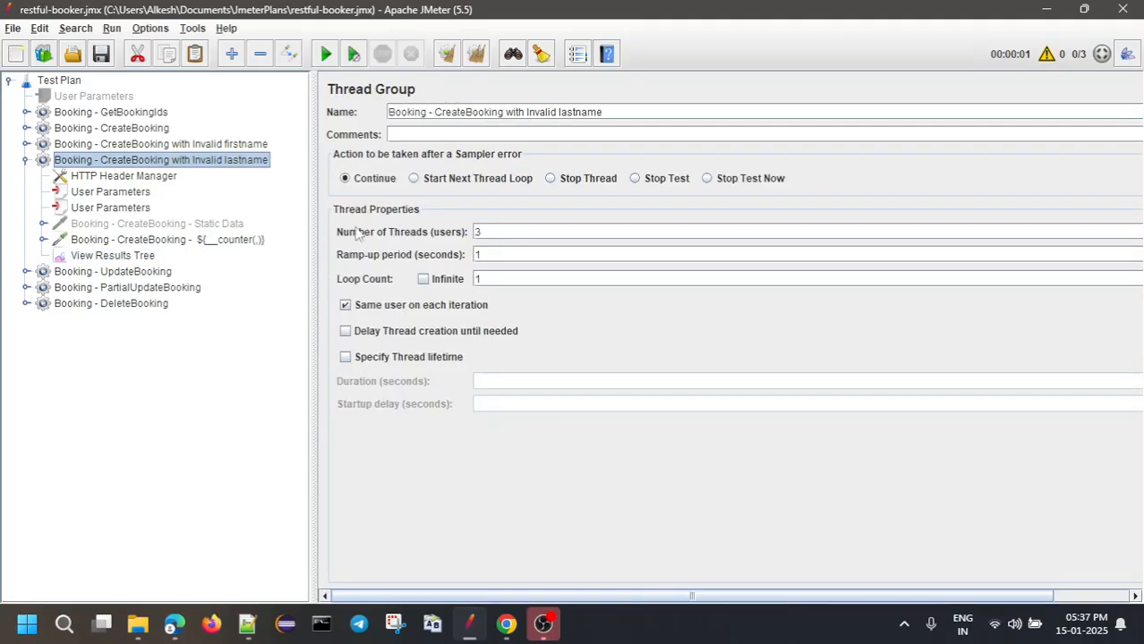
{"action": "left_click", "coordinate": [98, 208]}
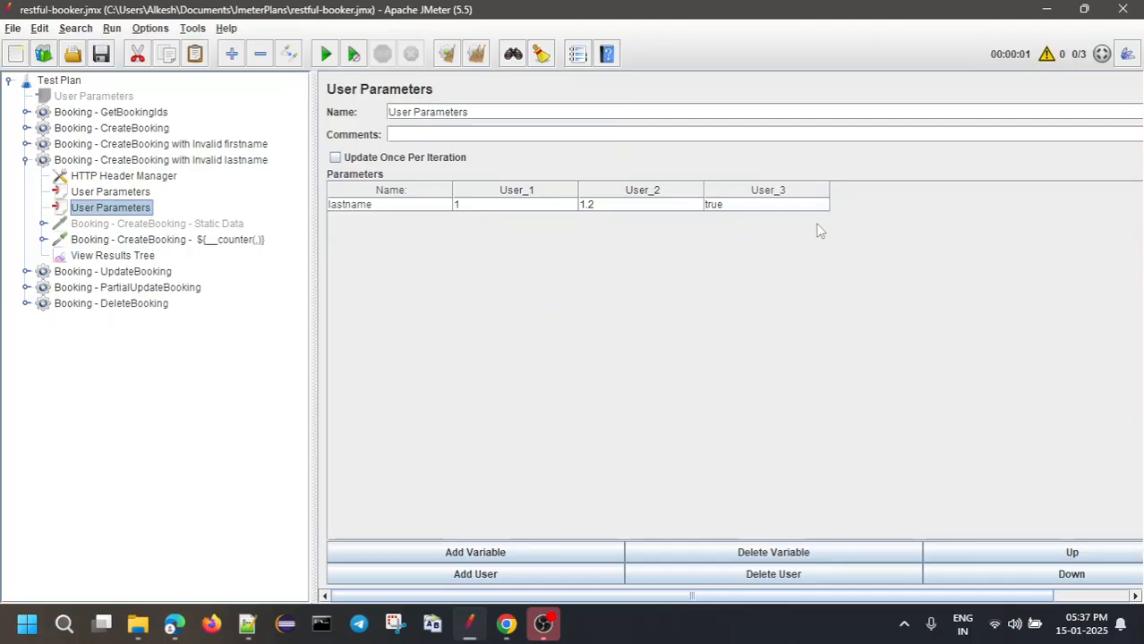
{"action": "left_click", "coordinate": [115, 256]}
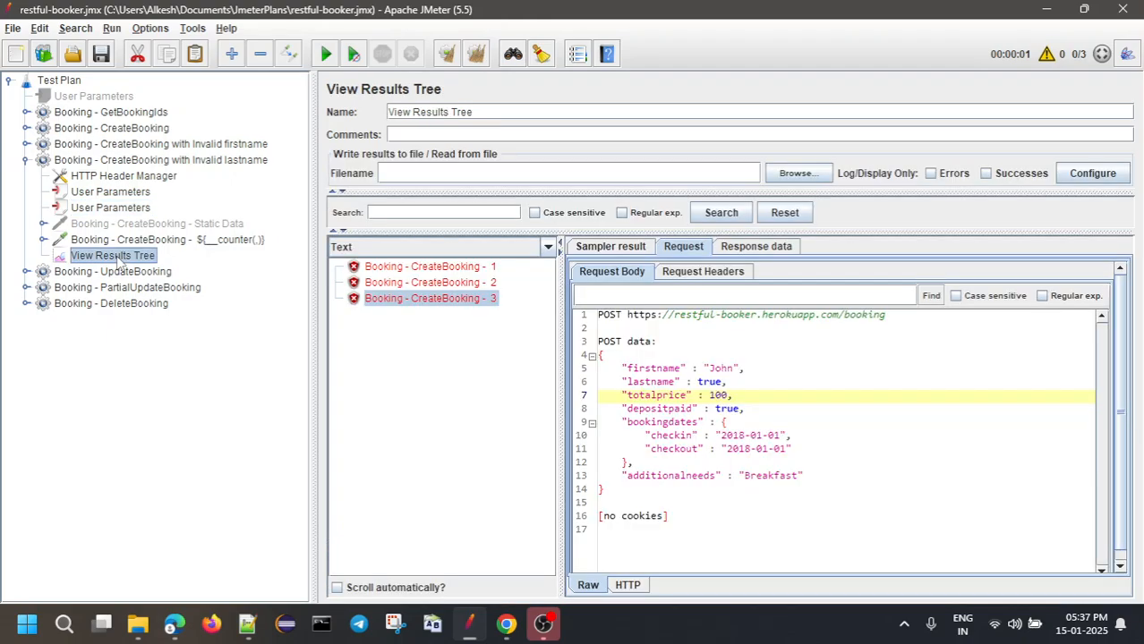